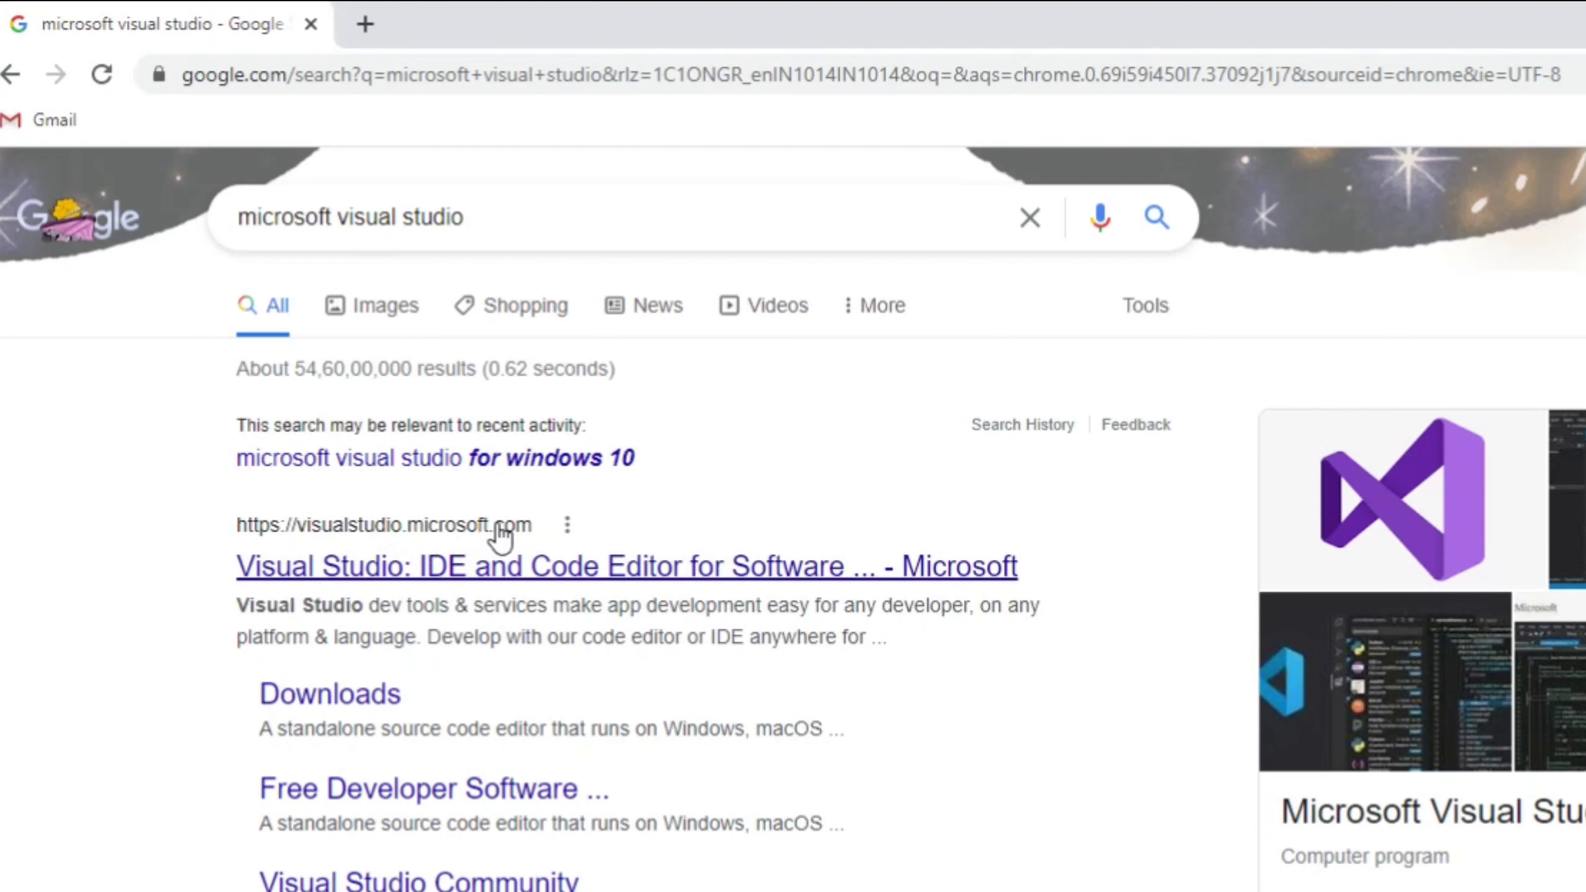
Step: Open the official Visual Studio site from the search results and download the Community 2022 edition for Windows
{"action": "left_click", "coordinate": [387, 587]}
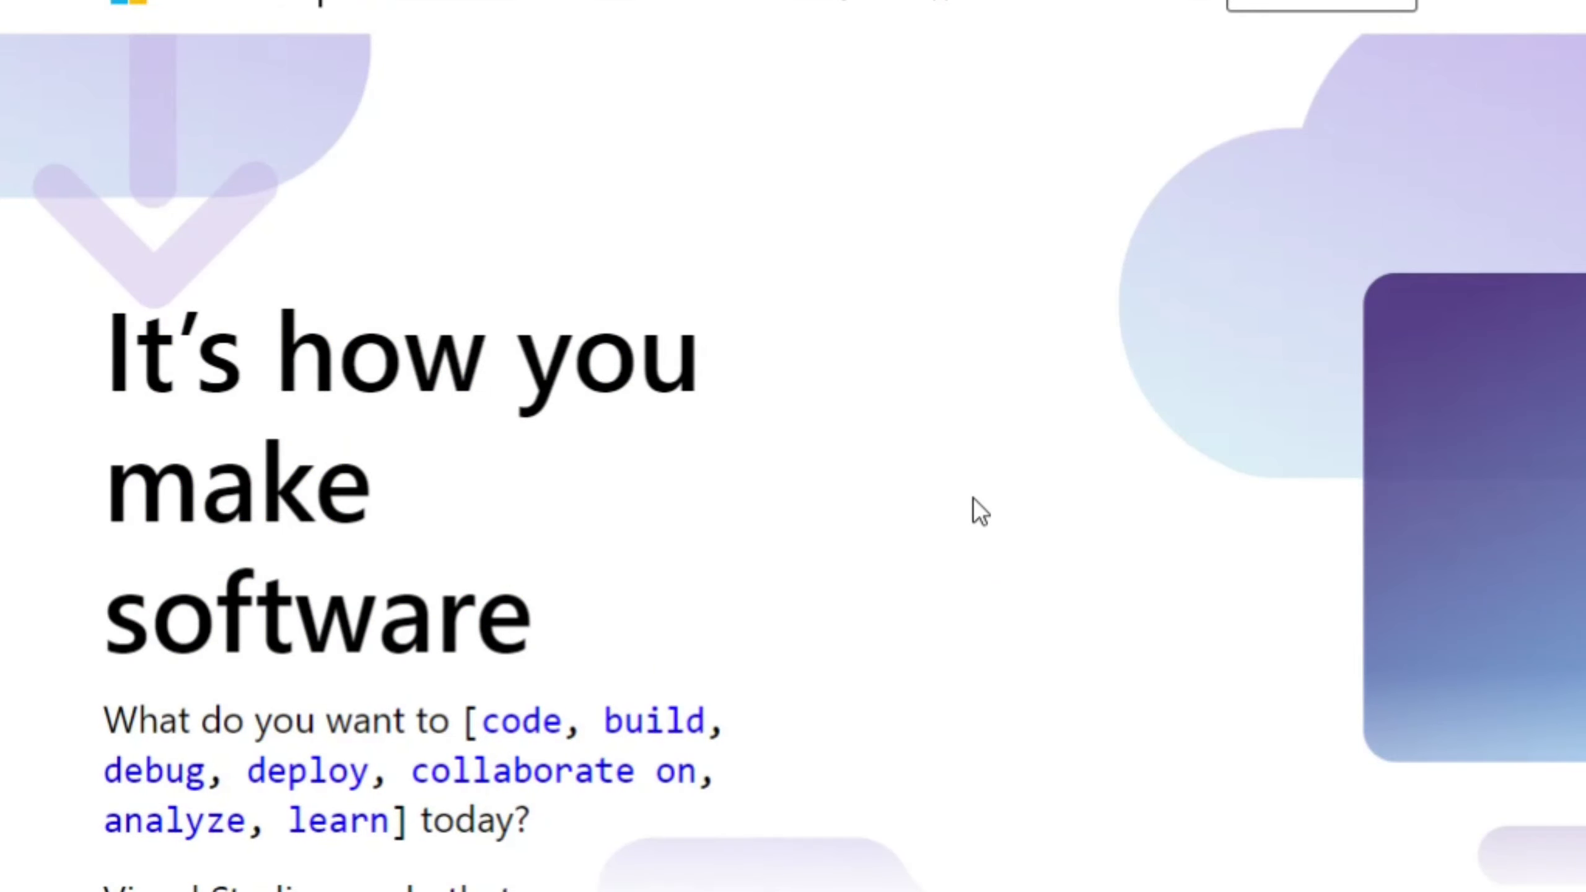
{"action": "scroll", "coordinate": [973, 498], "scroll_direction": "down", "scroll_amount": 7}
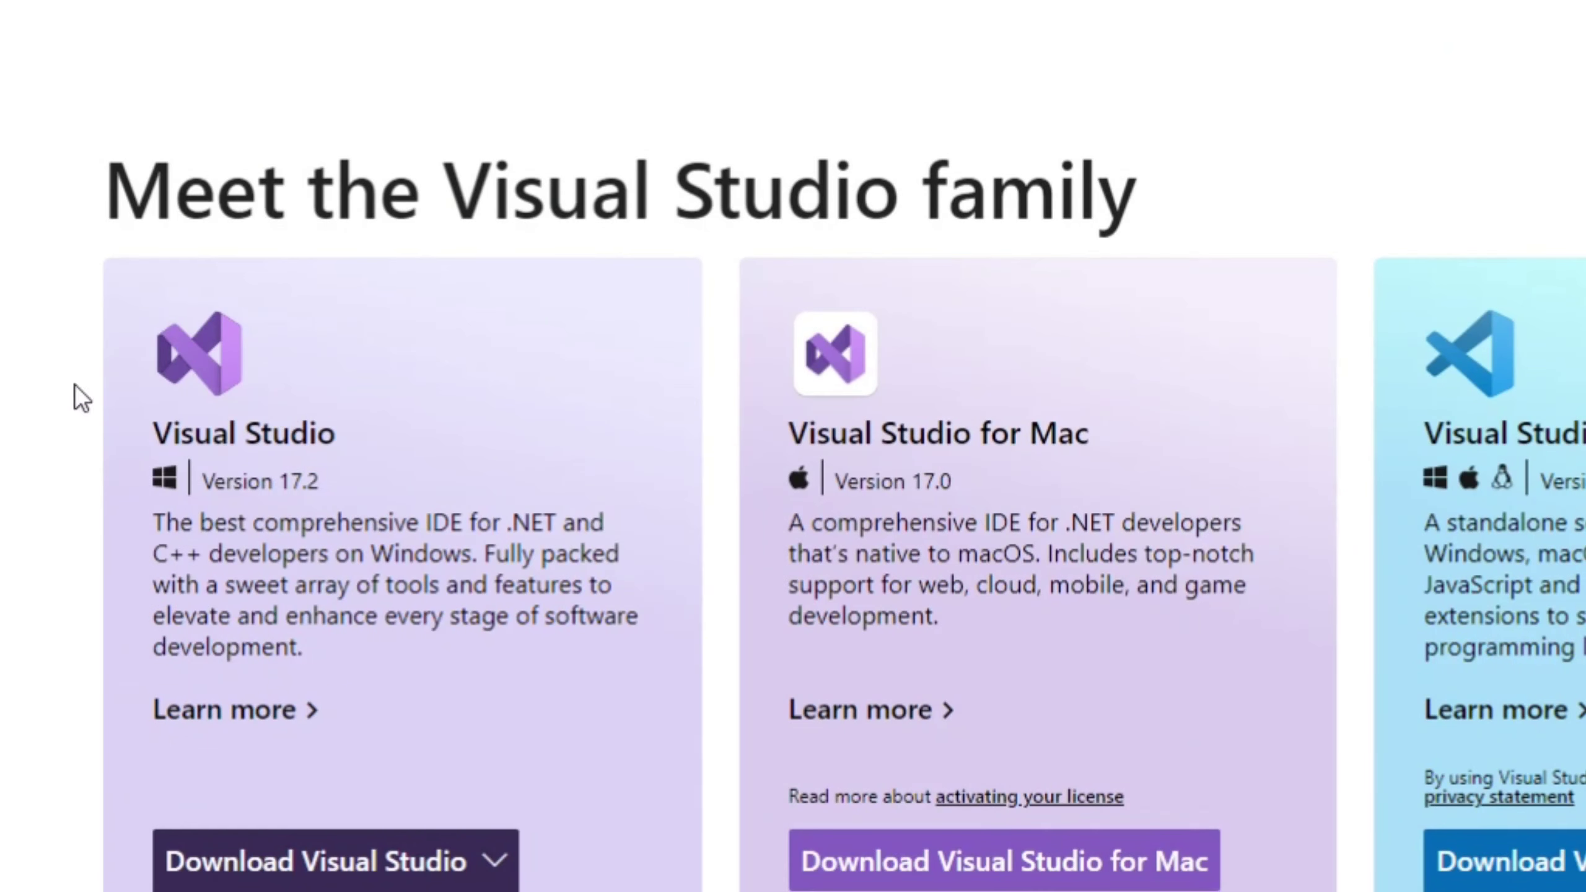
{"action": "scroll", "coordinate": [437, 588], "scroll_direction": "down", "scroll_amount": 2}
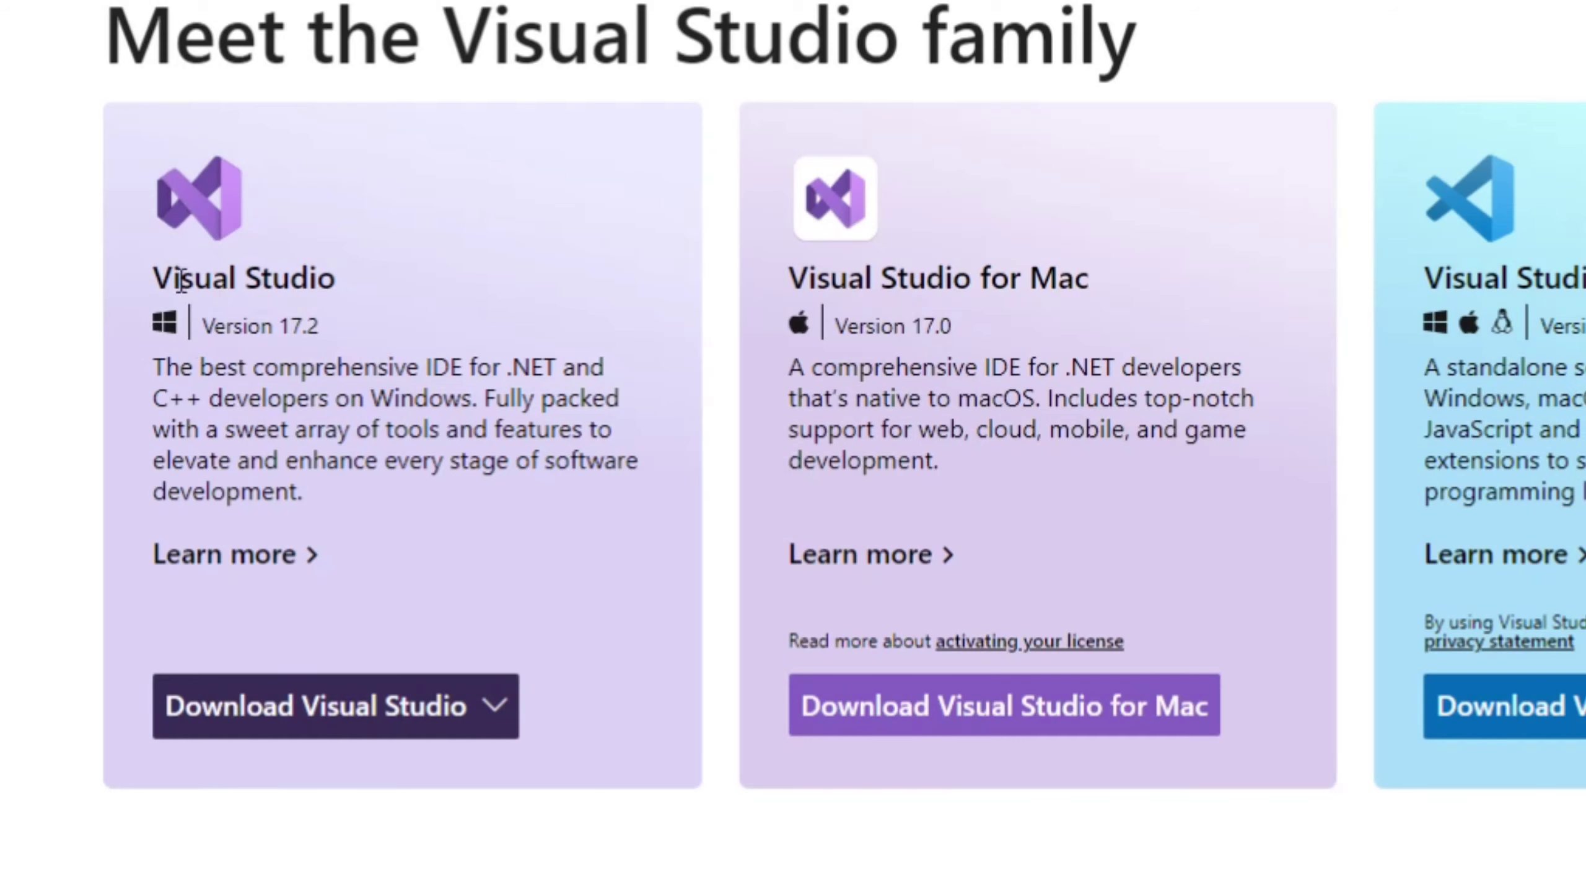
{"action": "left_click", "coordinate": [443, 711]}
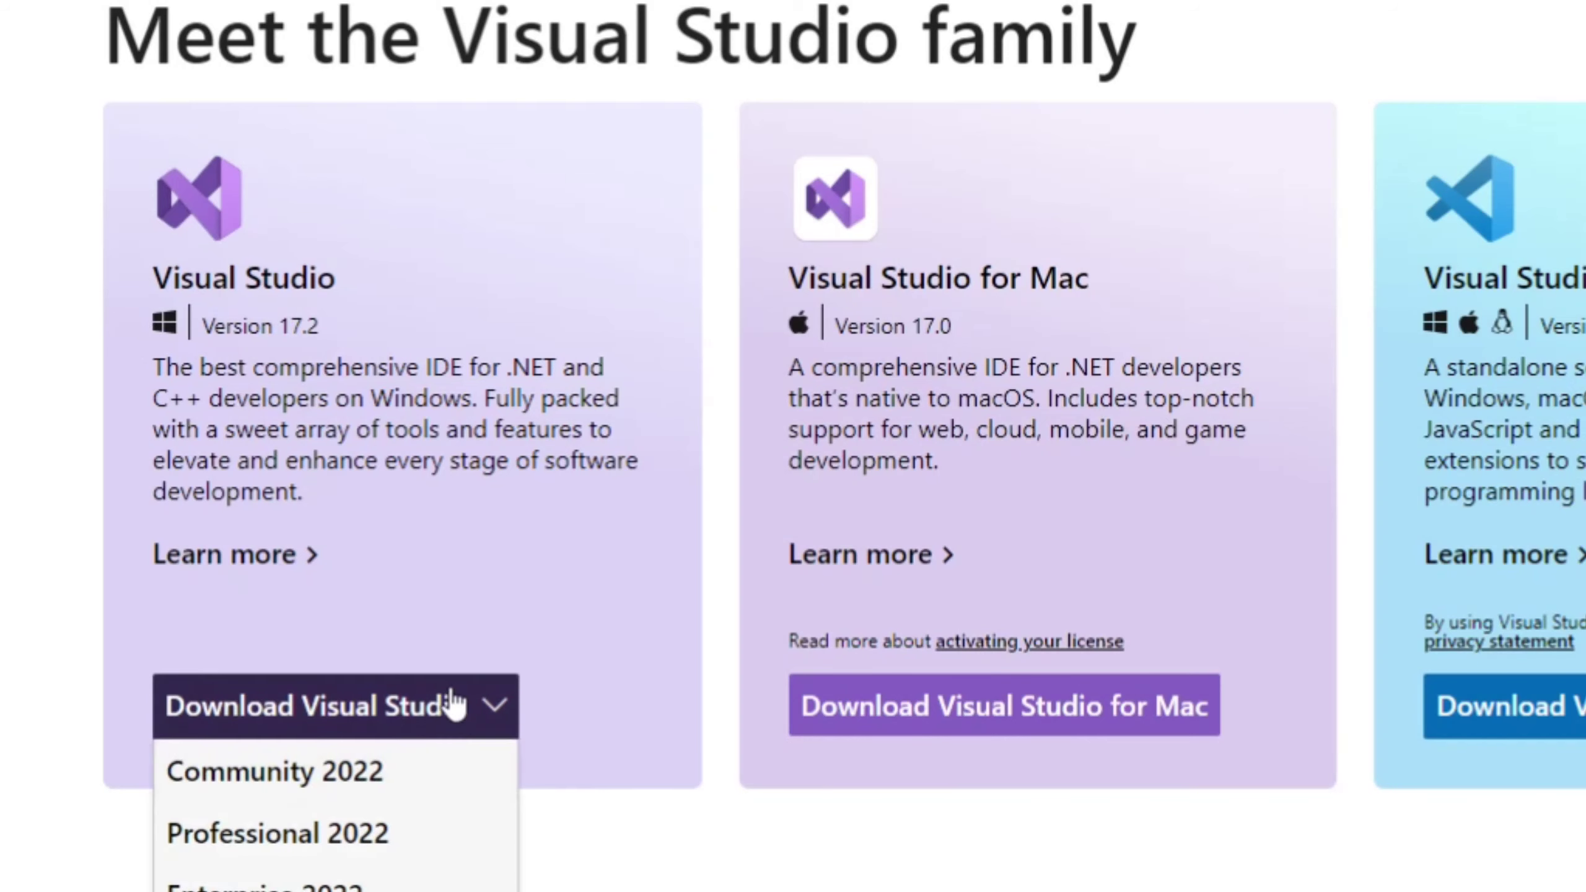
{"action": "scroll", "coordinate": [485, 706], "scroll_direction": "down", "scroll_amount": 2}
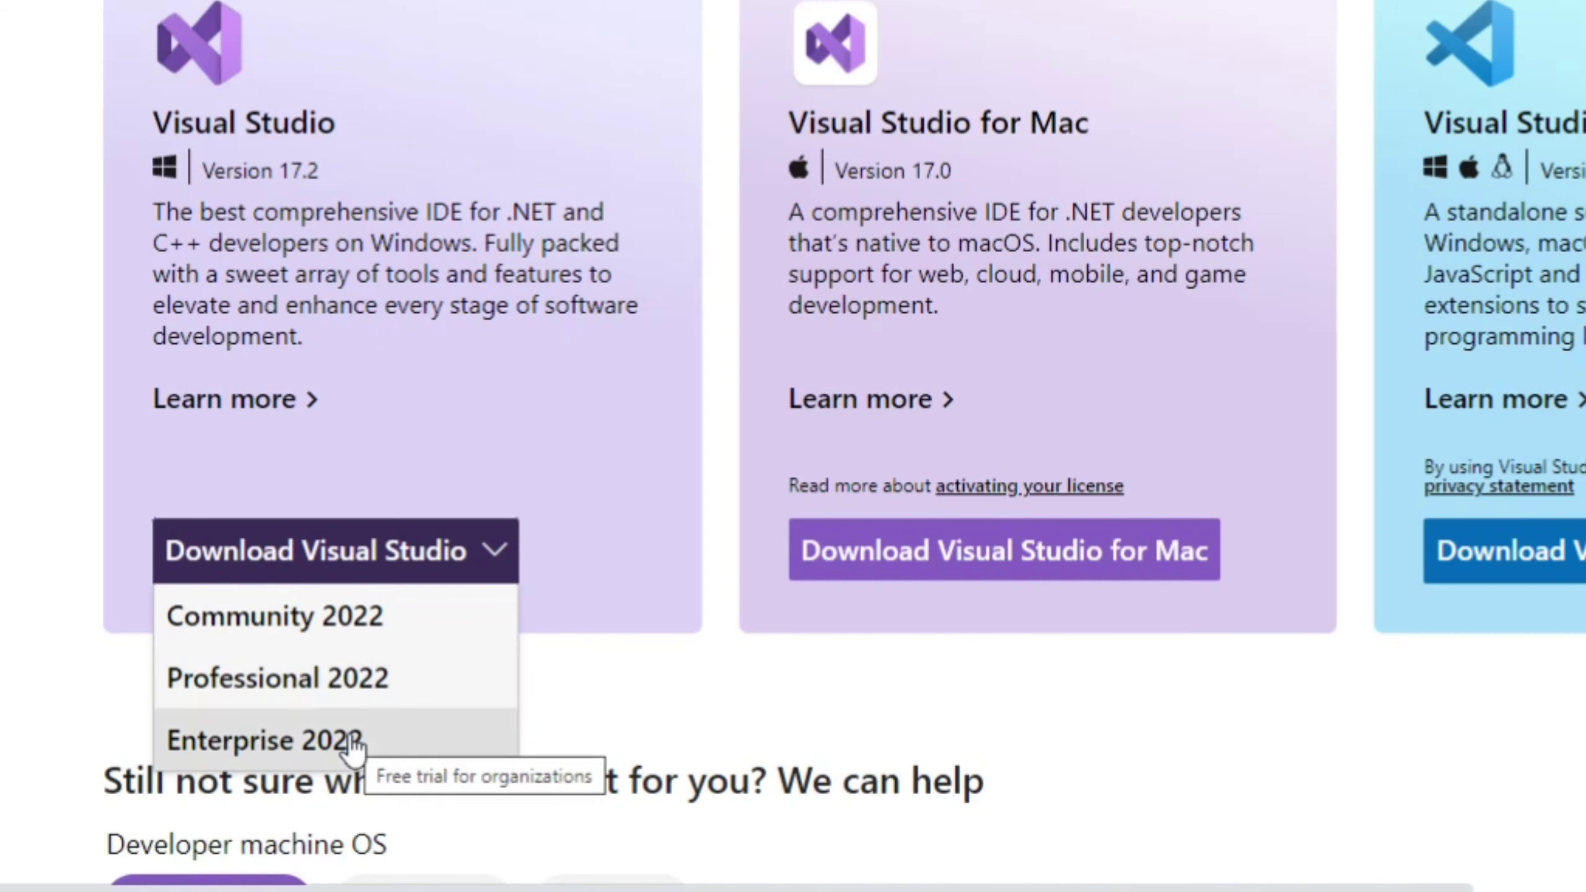
{"action": "left_click", "coordinate": [343, 628]}
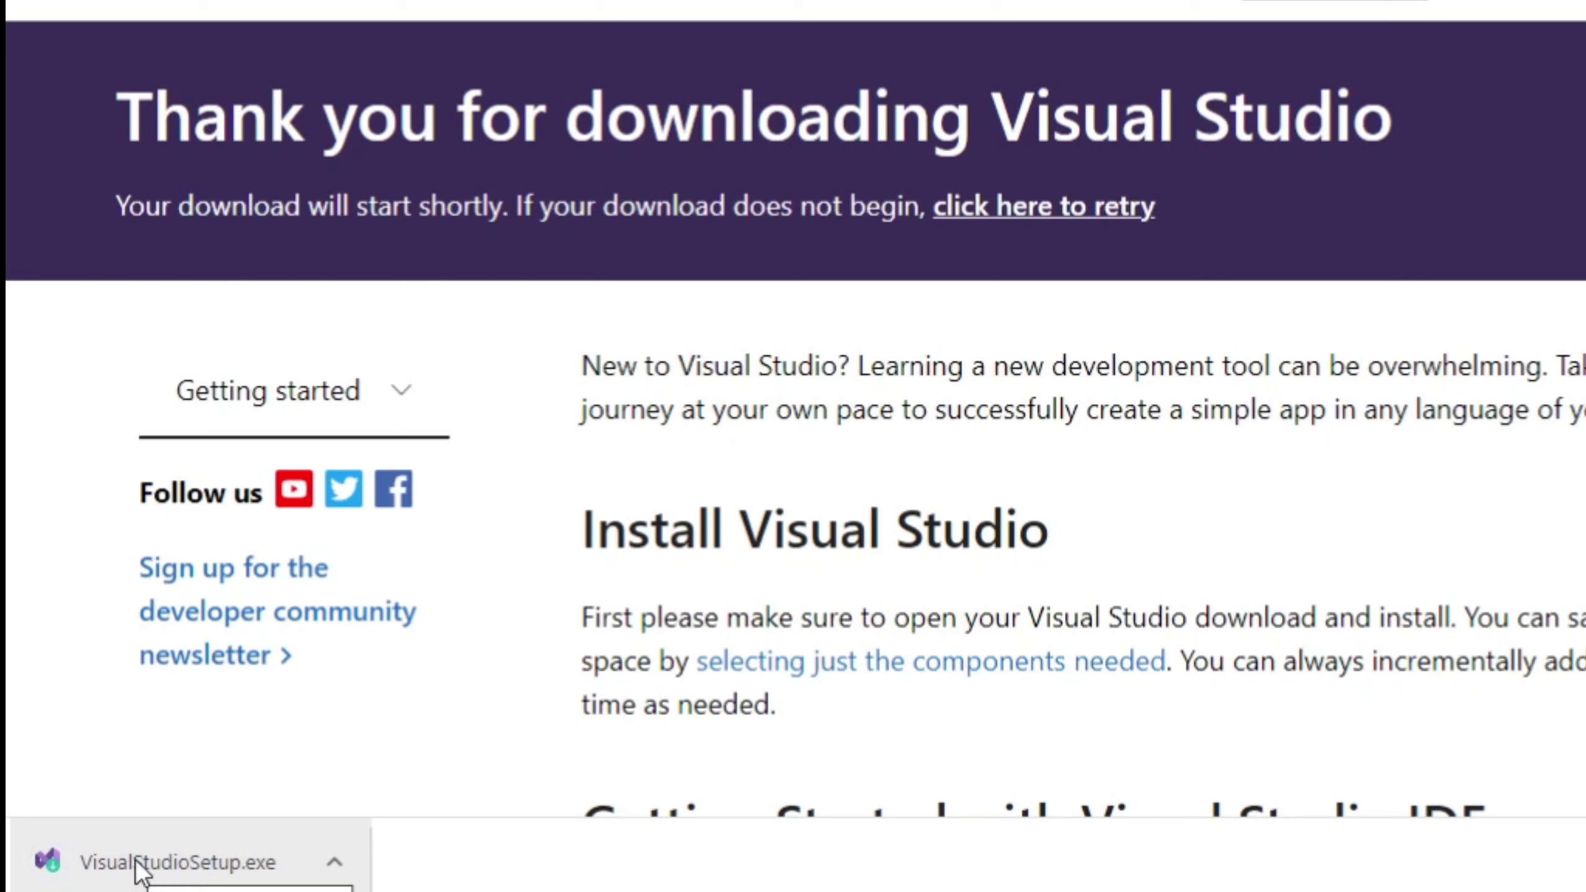
Step: Run the downloaded VisualStudioSetup.exe and agree to the license terms to continue with the installer setup
{"action": "left_click", "coordinate": [141, 869]}
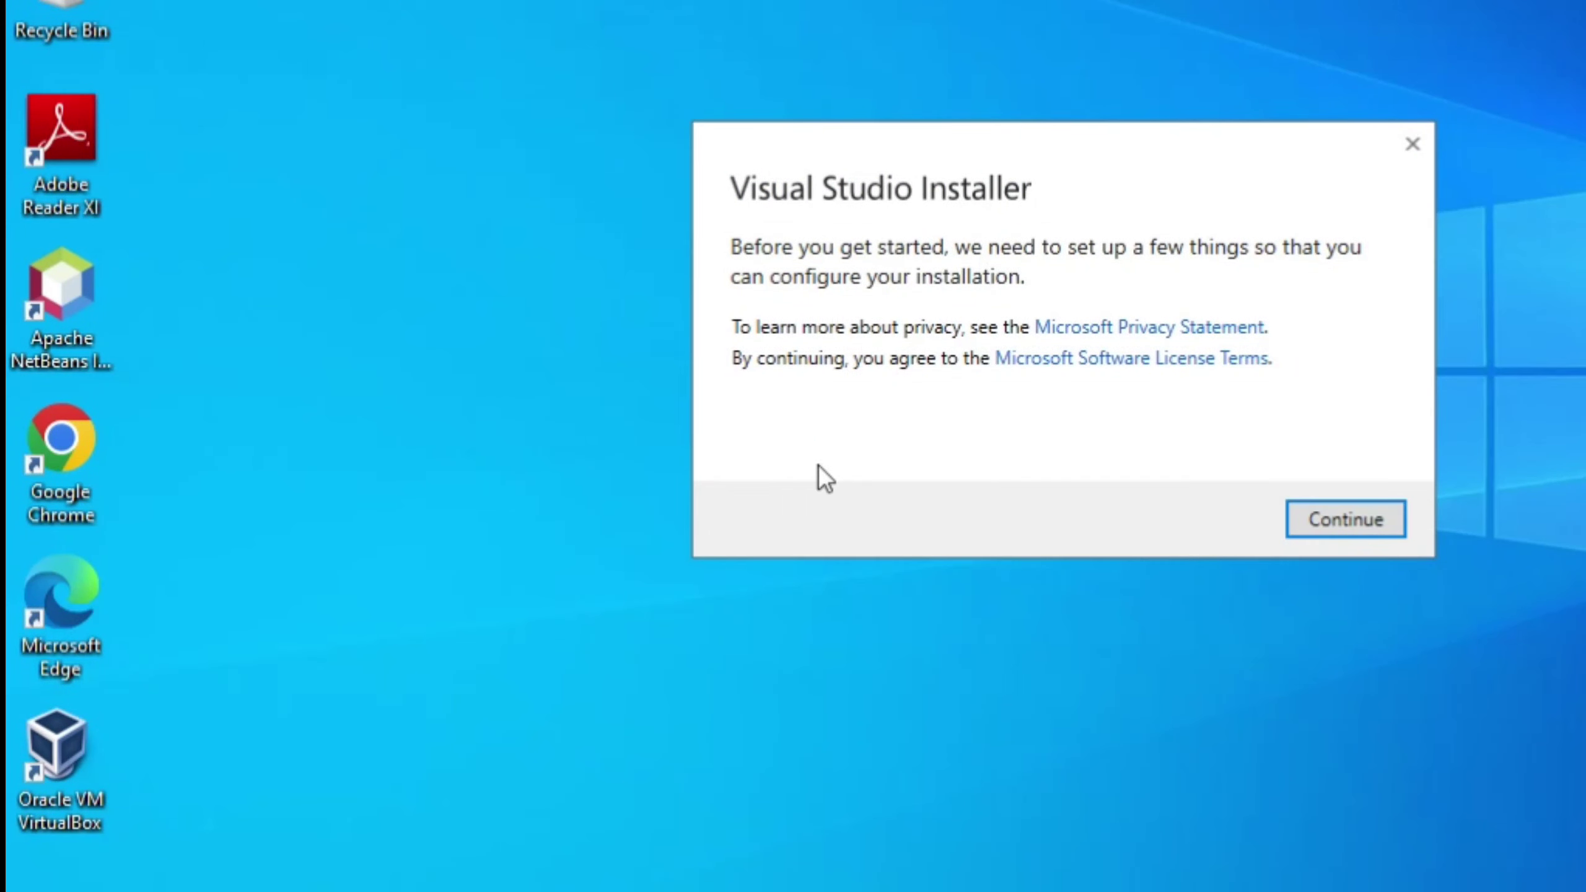
{"action": "left_click", "coordinate": [1339, 527]}
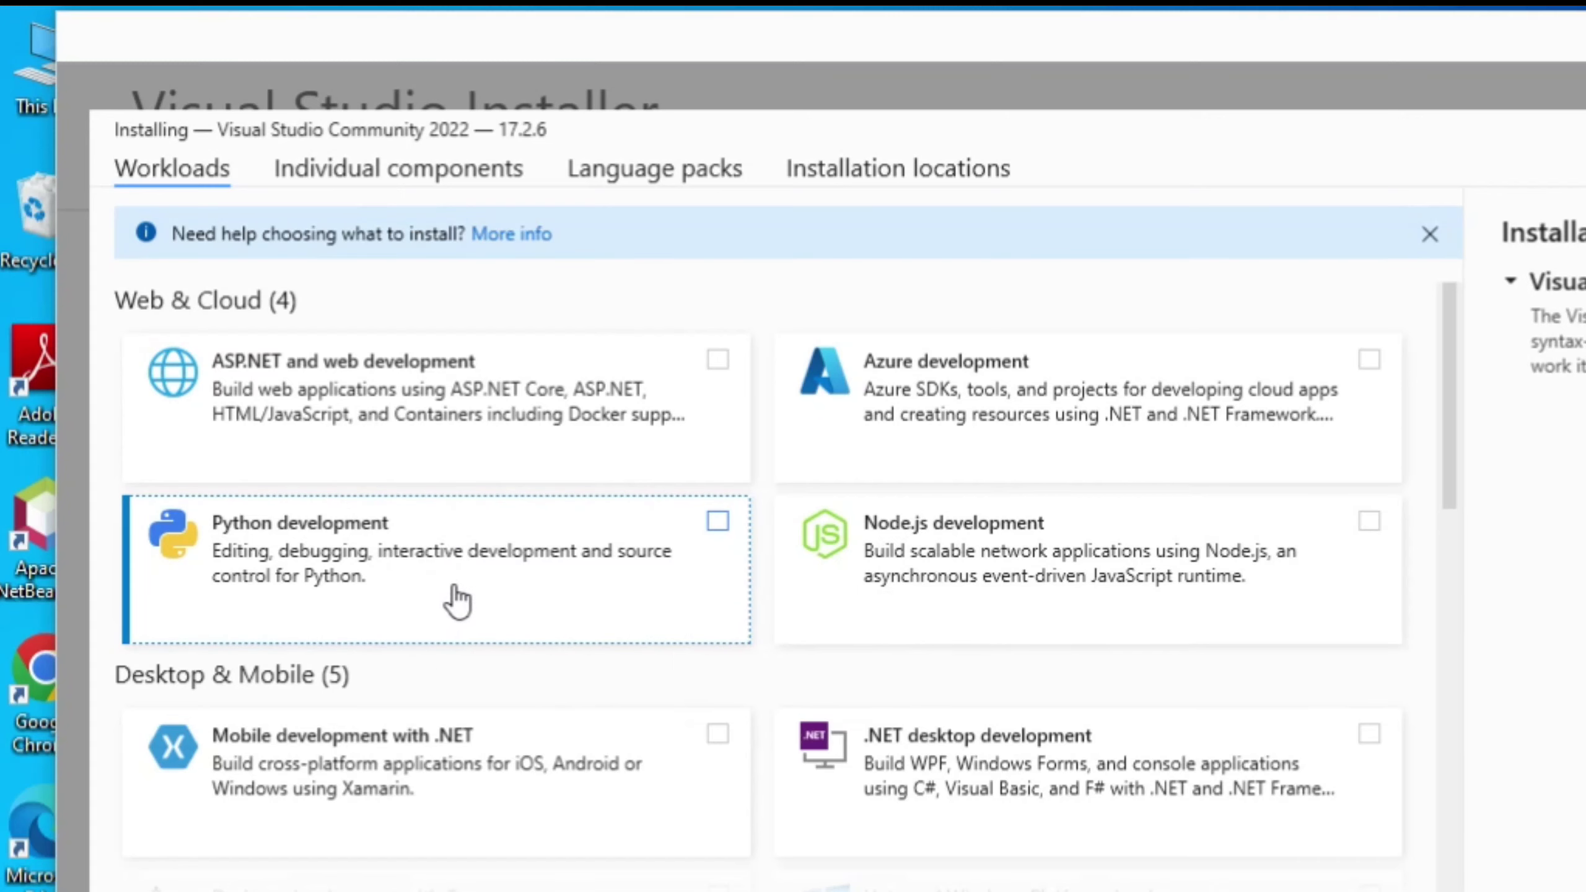
Step: Select the .NET desktop development workload for Visual Studio Community 2022 and start the installation
{"action": "scroll", "coordinate": [443, 694], "scroll_direction": "down", "scroll_amount": 1}
{"action": "scroll", "coordinate": [443, 725], "scroll_direction": "down", "scroll_amount": 1}
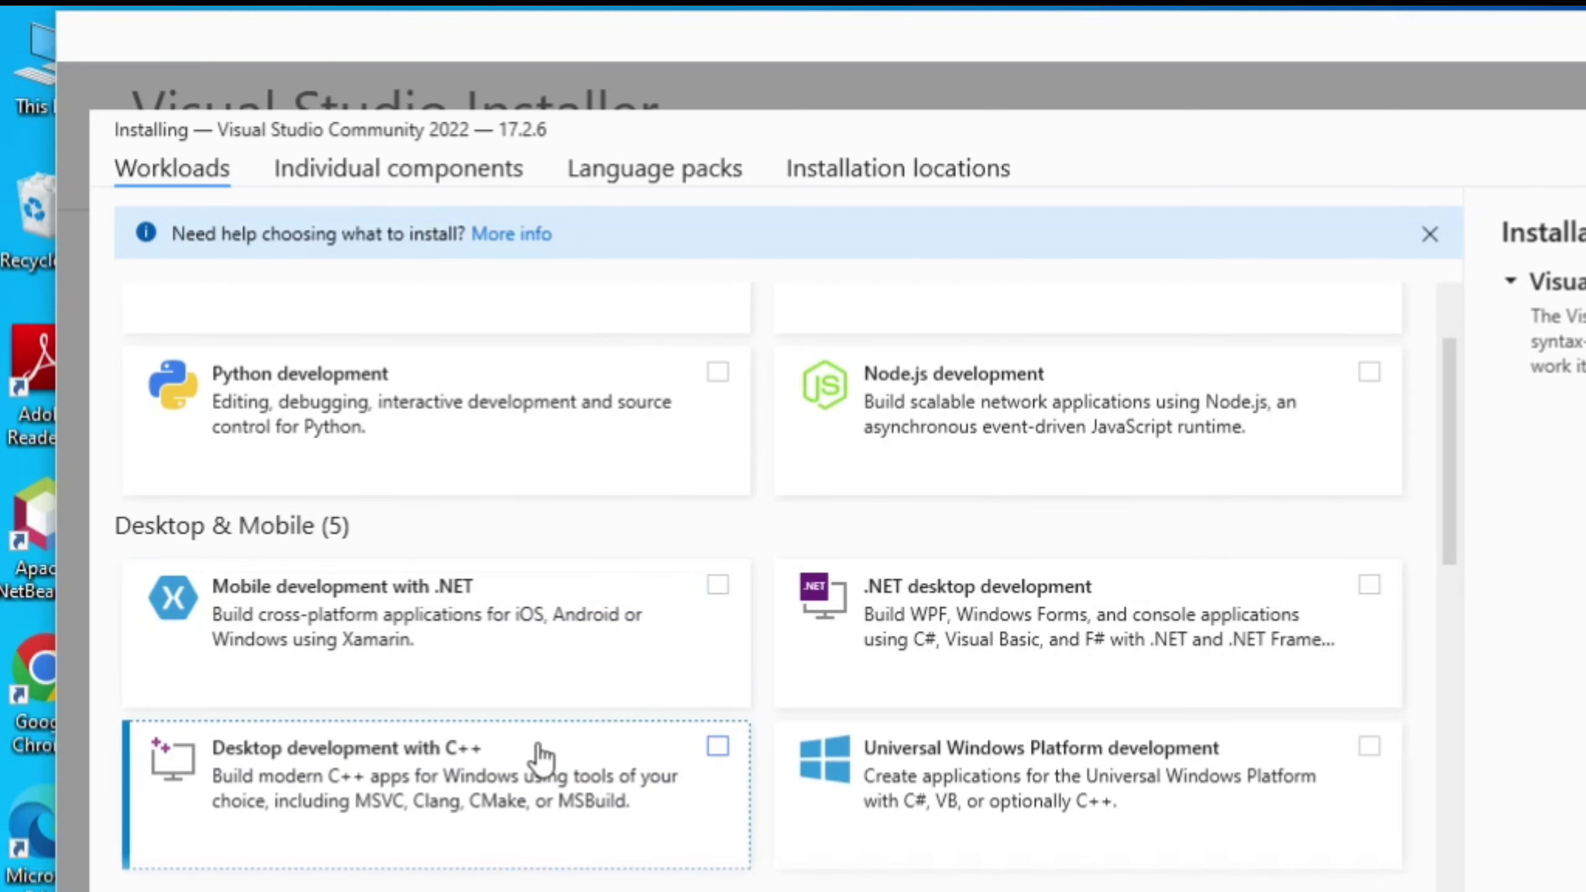
{"action": "scroll", "coordinate": [538, 768], "scroll_direction": "down", "scroll_amount": 2}
{"action": "scroll", "coordinate": [537, 784], "scroll_direction": "down", "scroll_amount": 3}
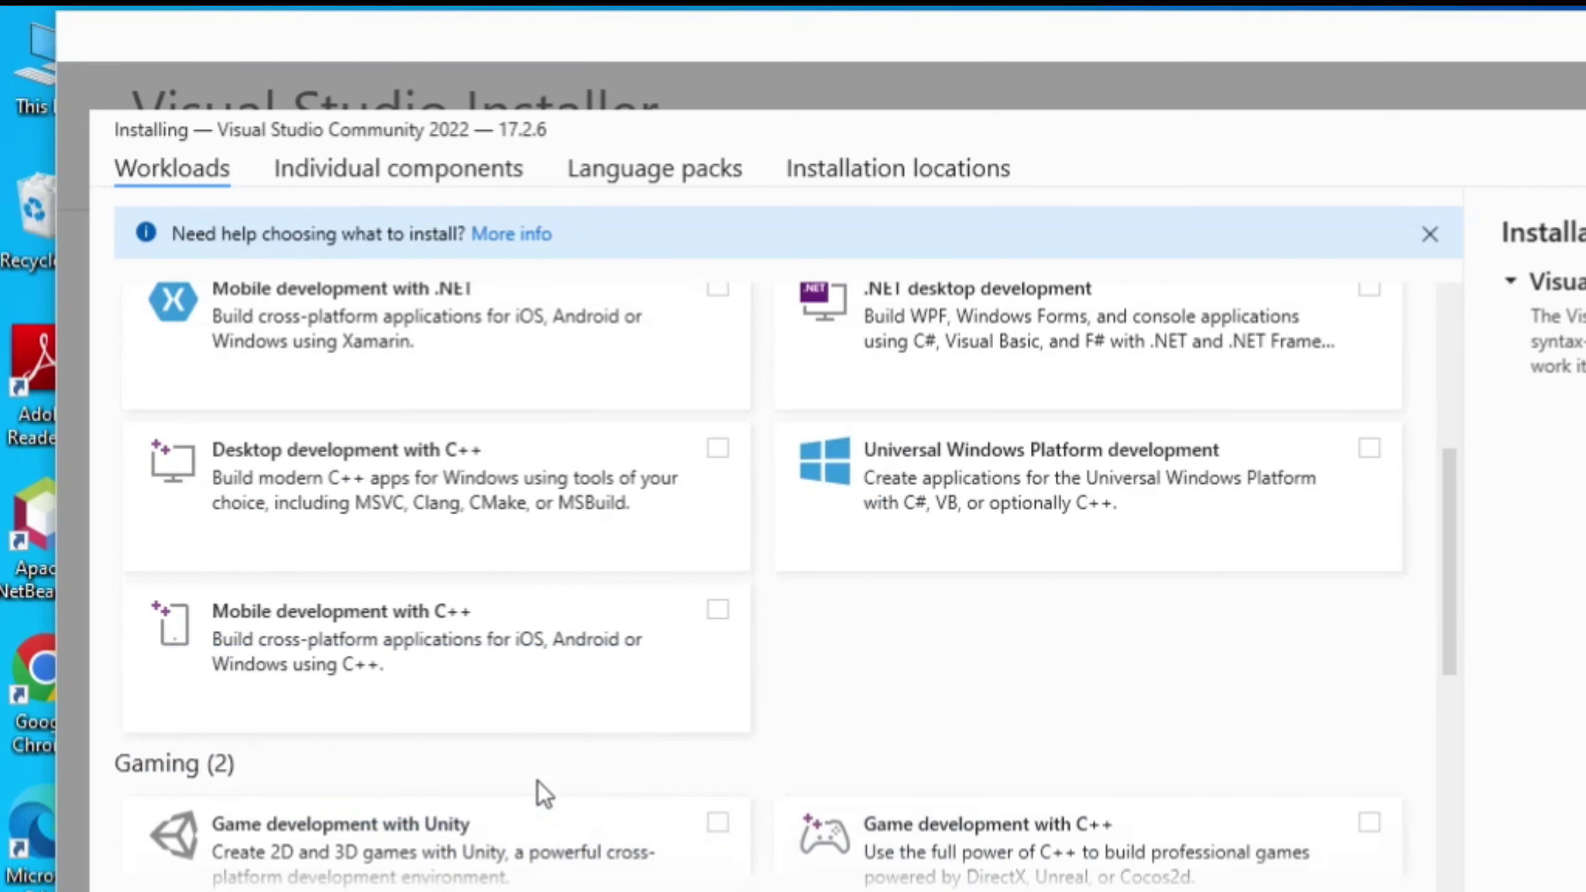
{"action": "scroll", "coordinate": [615, 719], "scroll_direction": "up", "scroll_amount": 1}
{"action": "scroll", "coordinate": [557, 732], "scroll_direction": "up", "scroll_amount": 6}
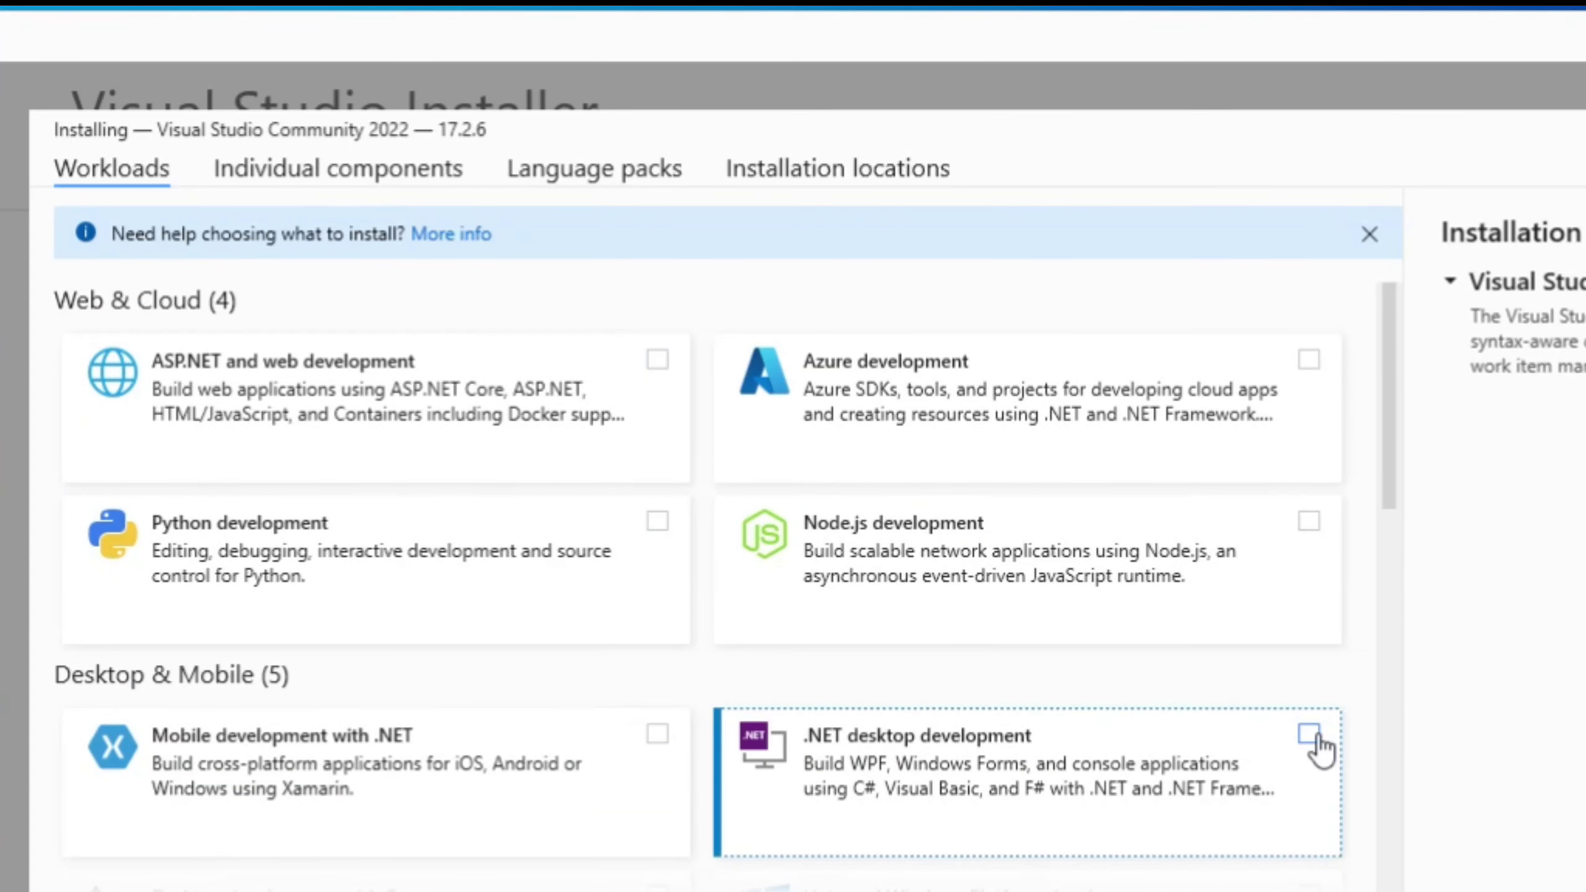
{"action": "left_click", "coordinate": [1303, 736]}
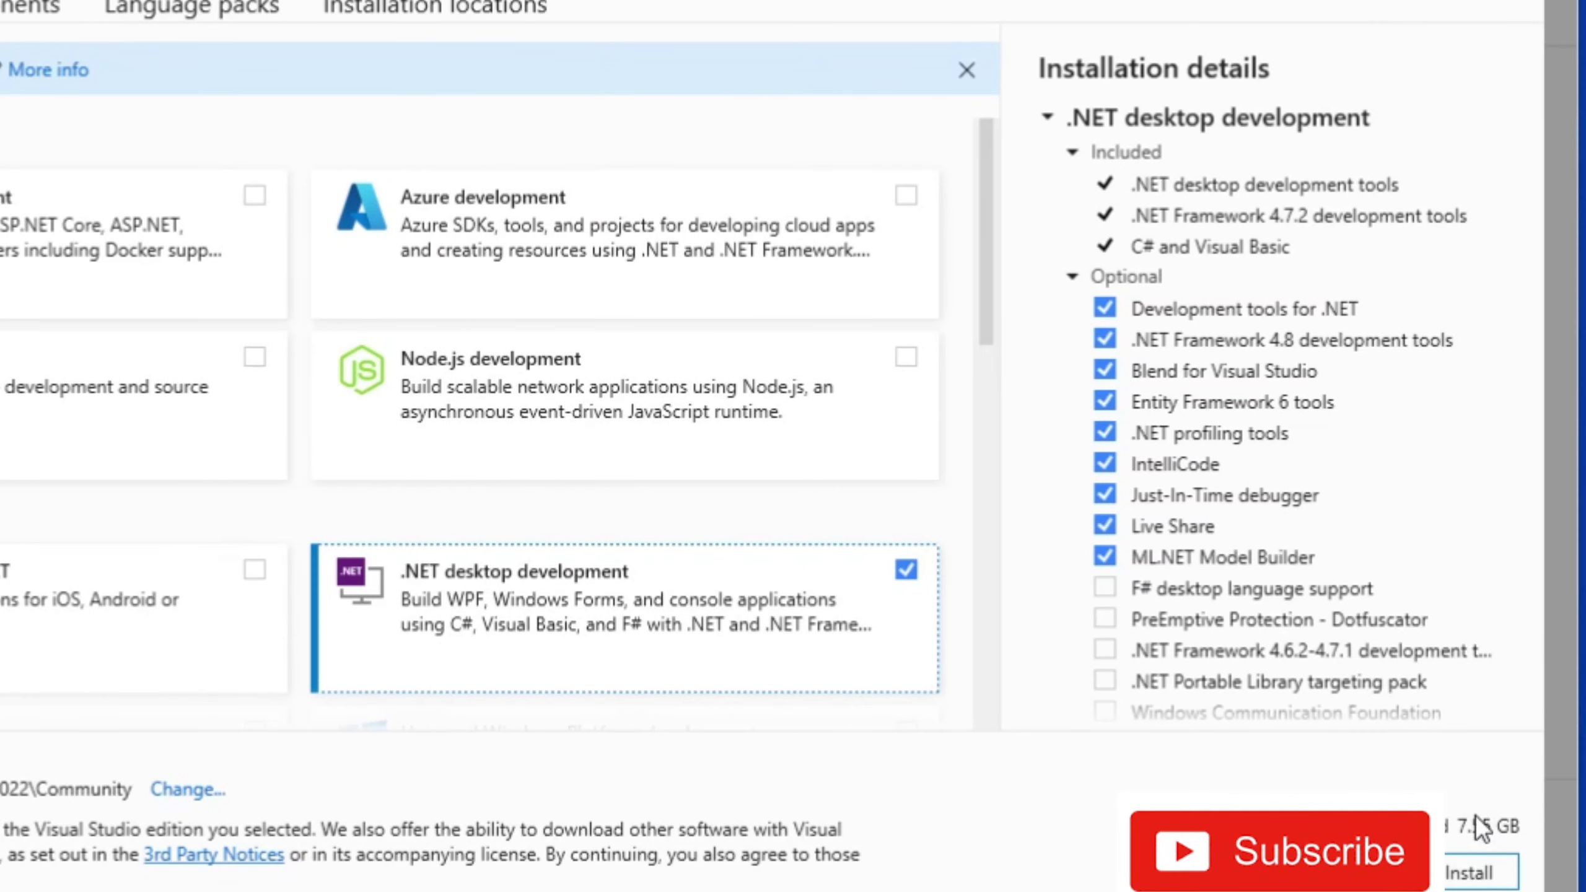
{"action": "left_click", "coordinate": [1475, 875]}
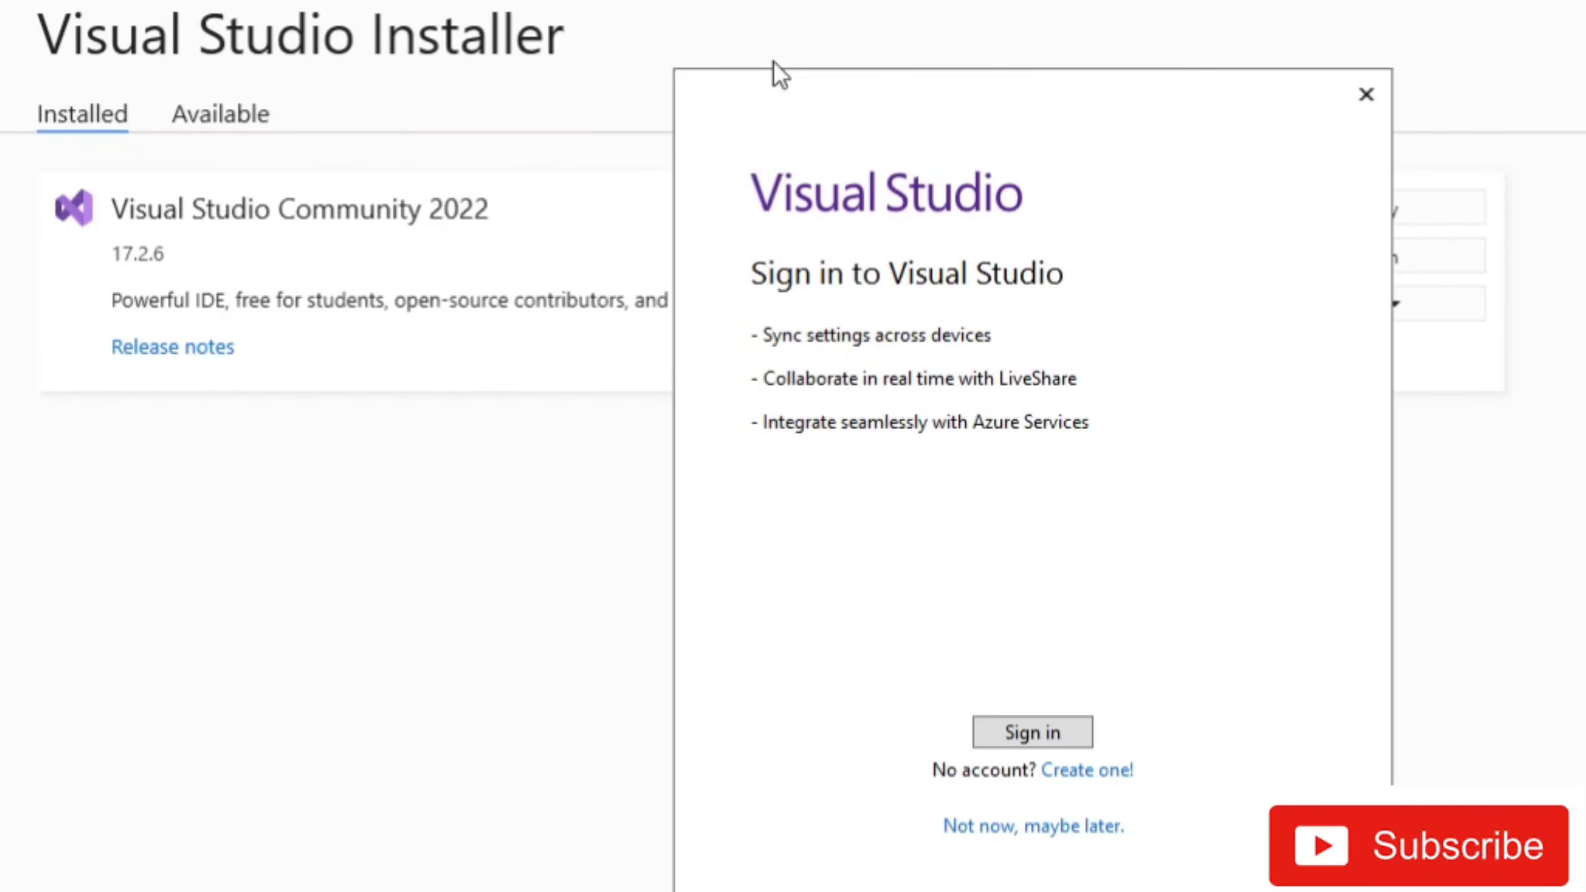
Step: Skip signing in and start Visual Studio with the General development settings and the Dark color theme
{"action": "left_click_drag", "start_coordinate": [776, 77], "coordinate": [638, 124]}
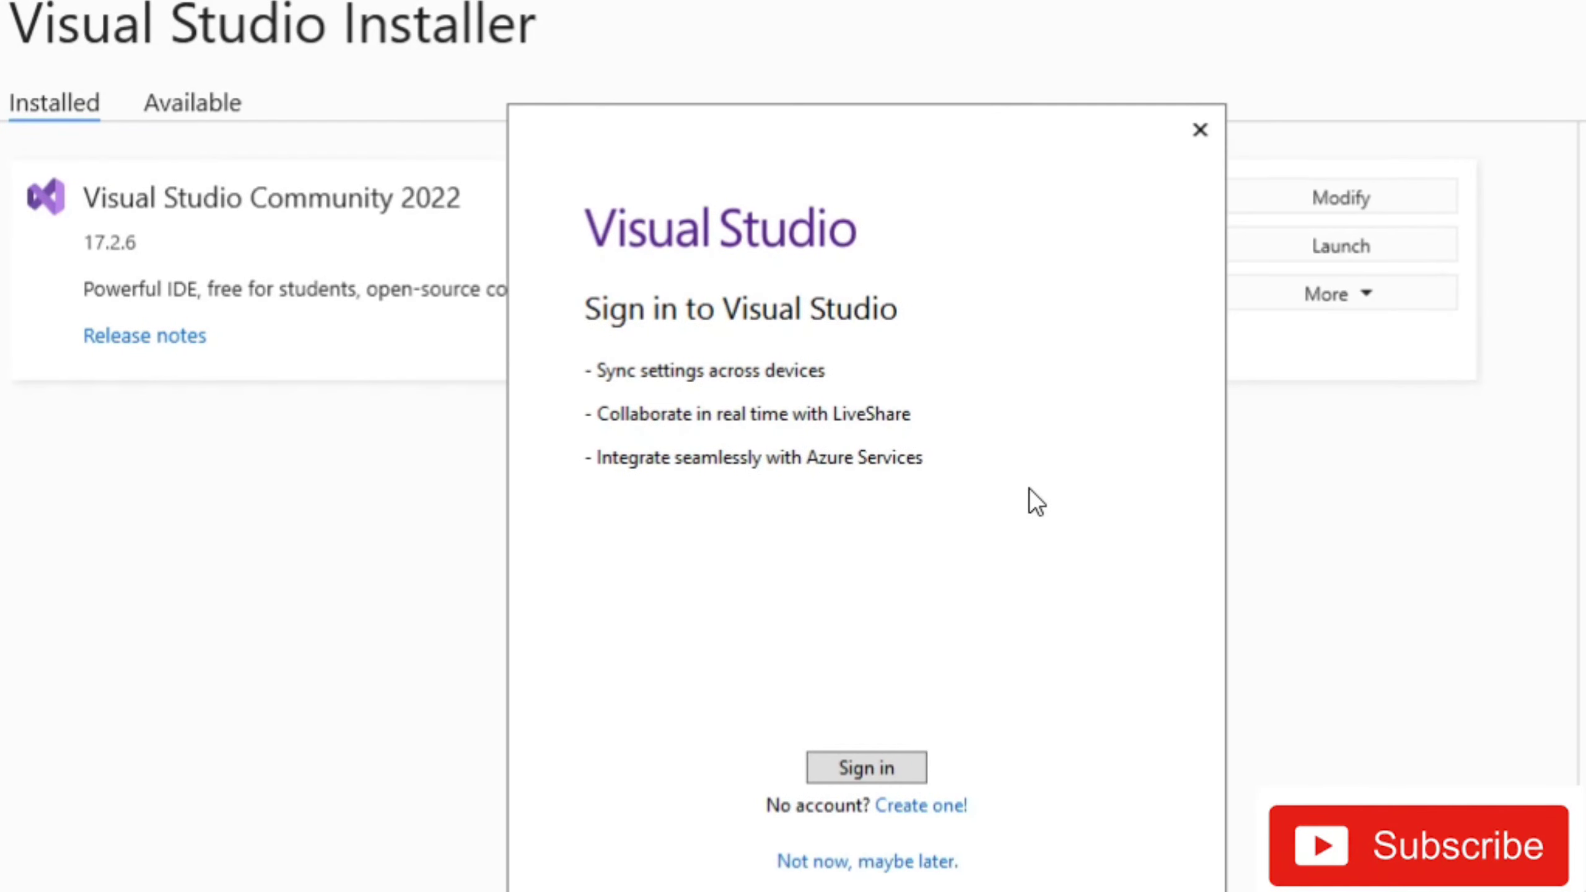
{"action": "left_click", "coordinate": [858, 869]}
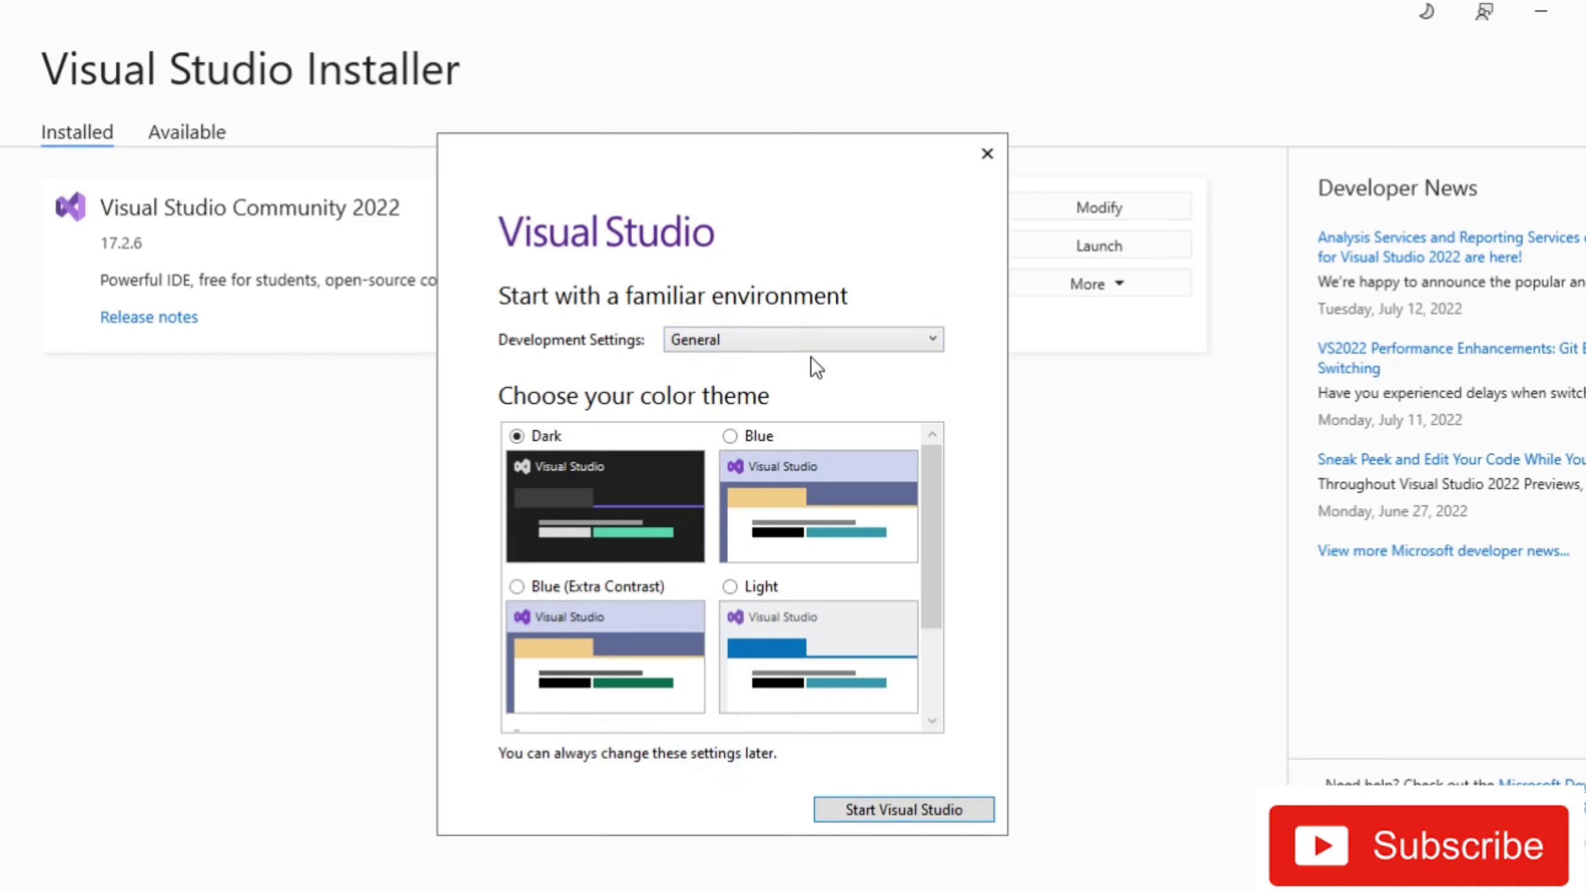
{"action": "left_click", "coordinate": [766, 342]}
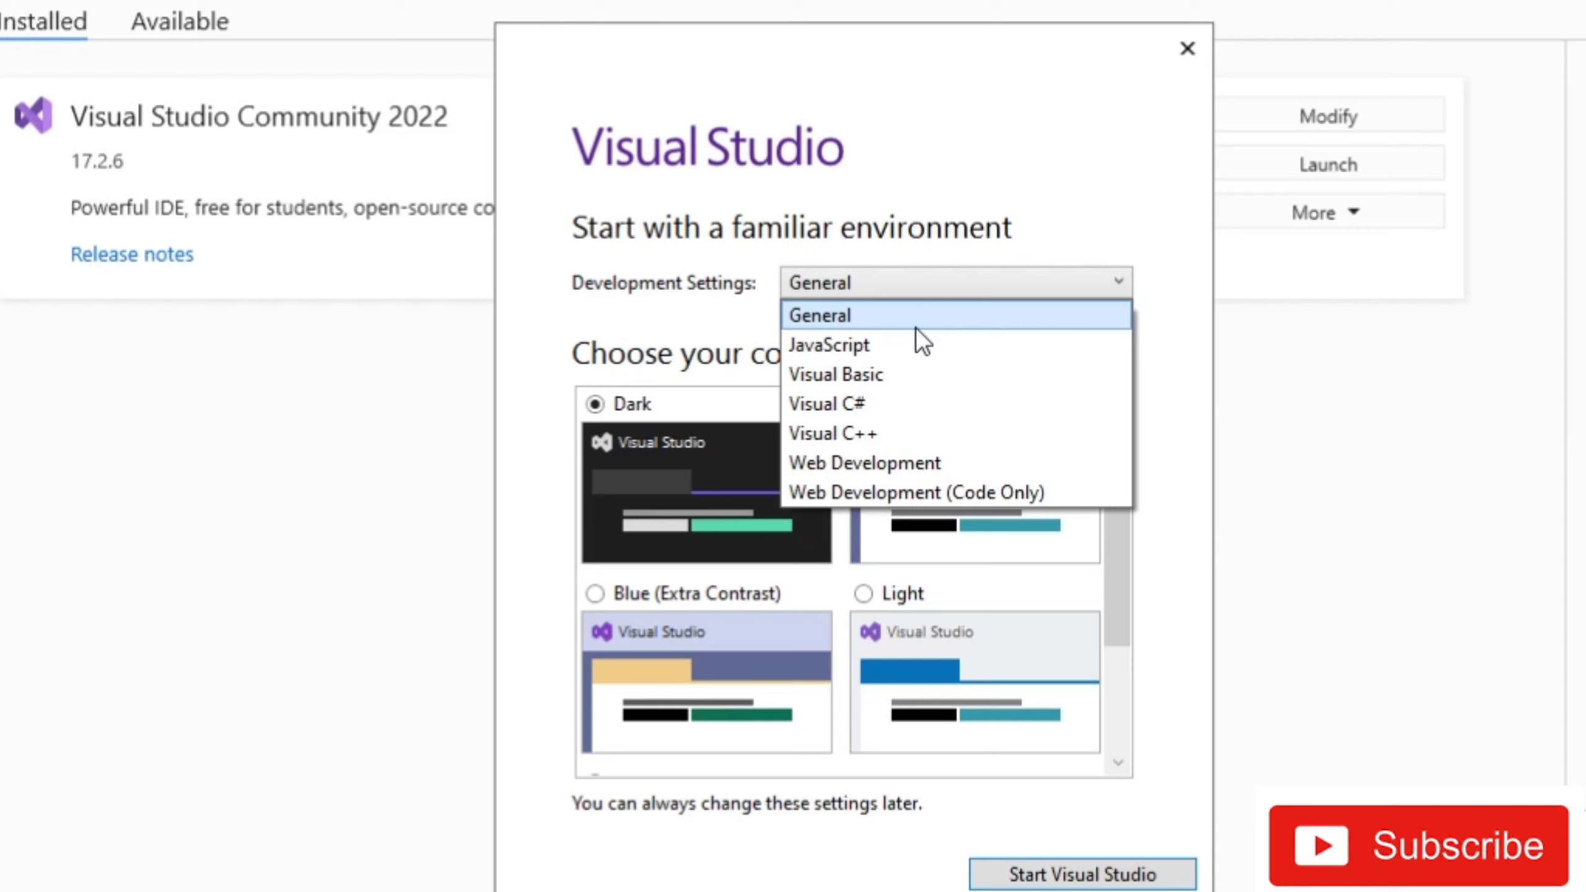
{"action": "left_click", "coordinate": [916, 323]}
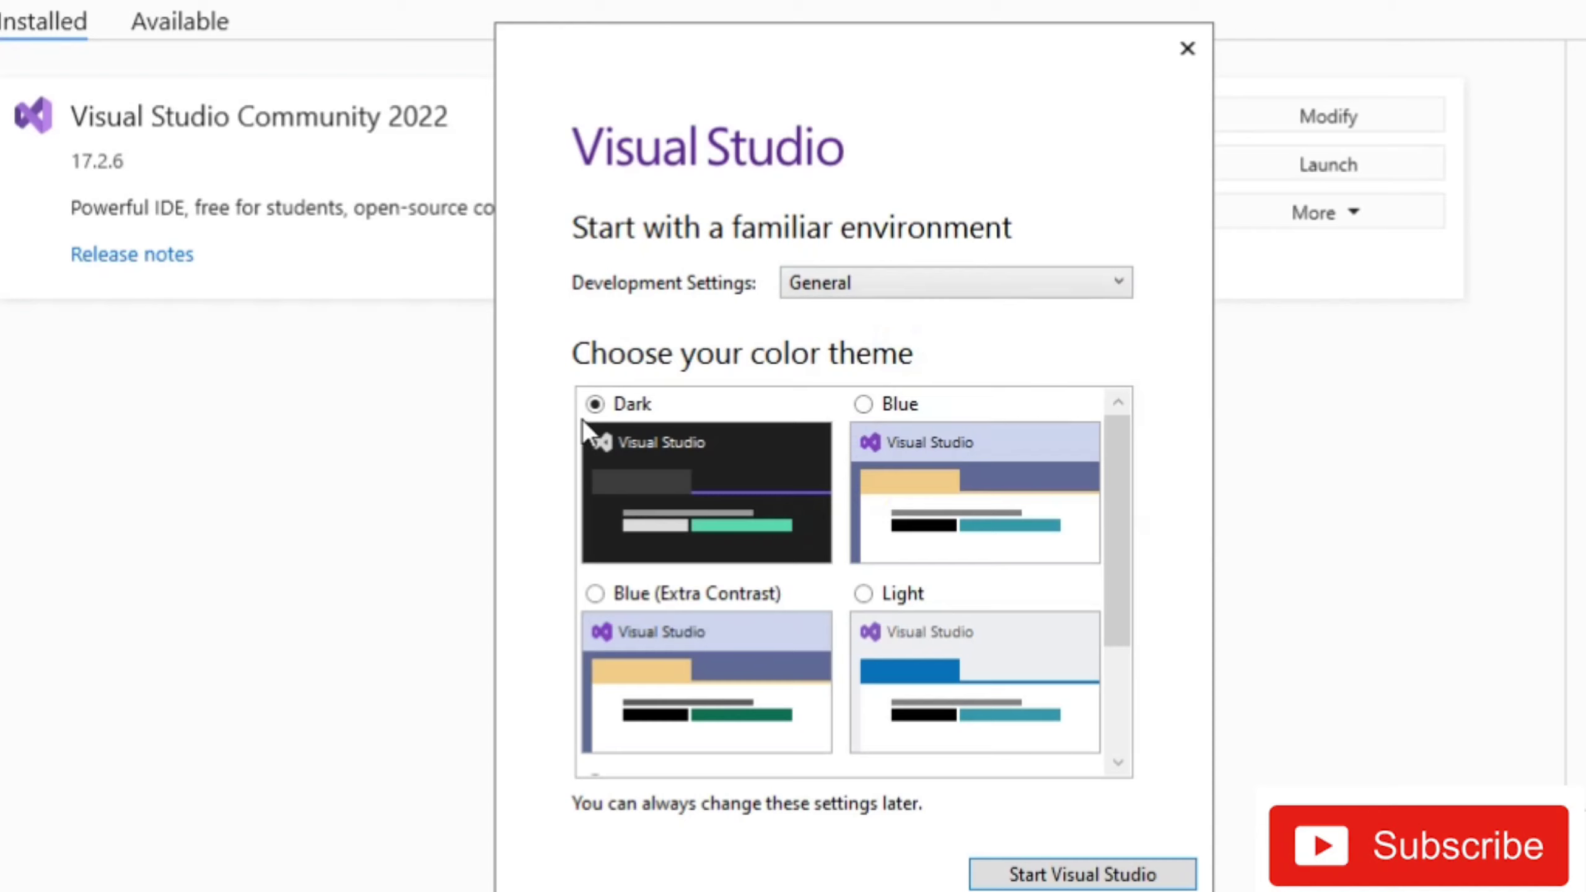
{"action": "left_click", "coordinate": [1093, 875]}
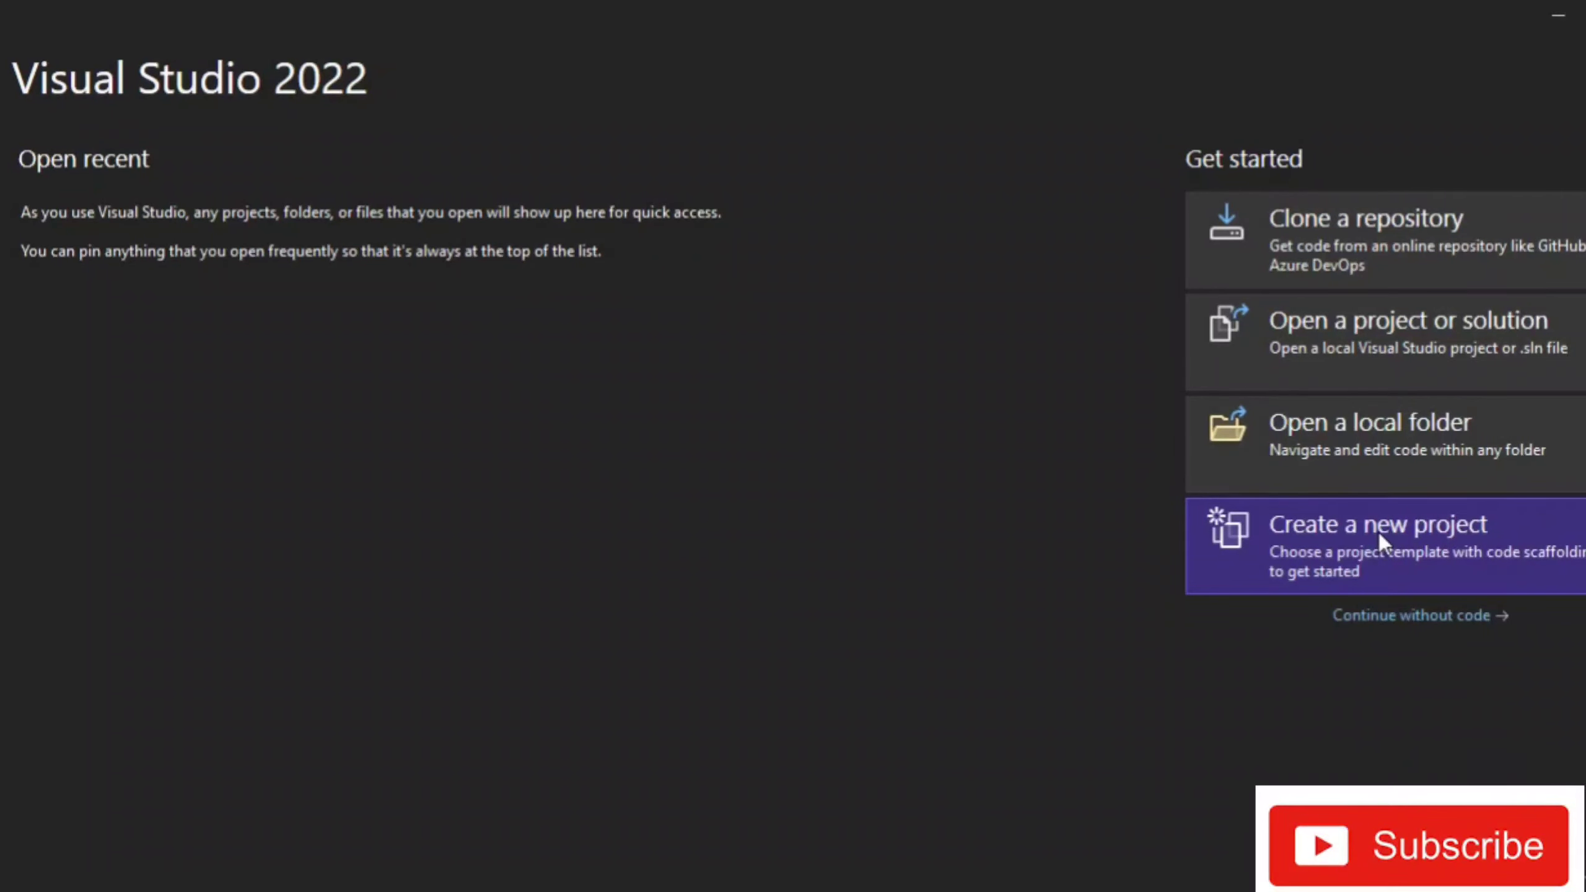
Step: Start creating a new project and review the template filters, keeping all languages, all platforms and all project types
{"action": "left_click", "coordinate": [1378, 533]}
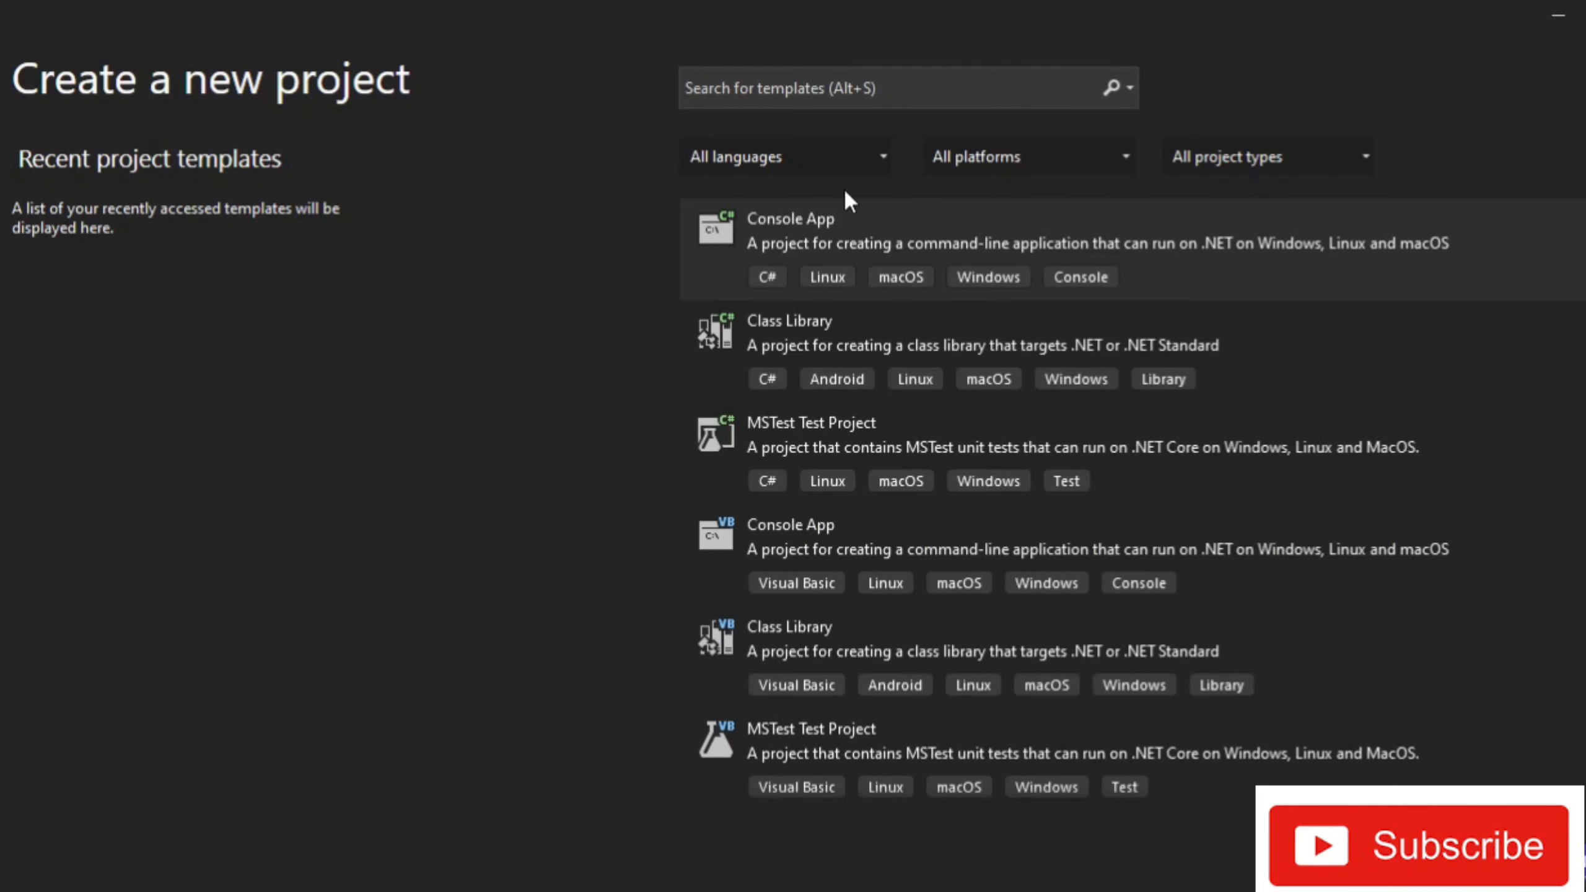
{"action": "left_click", "coordinate": [860, 163]}
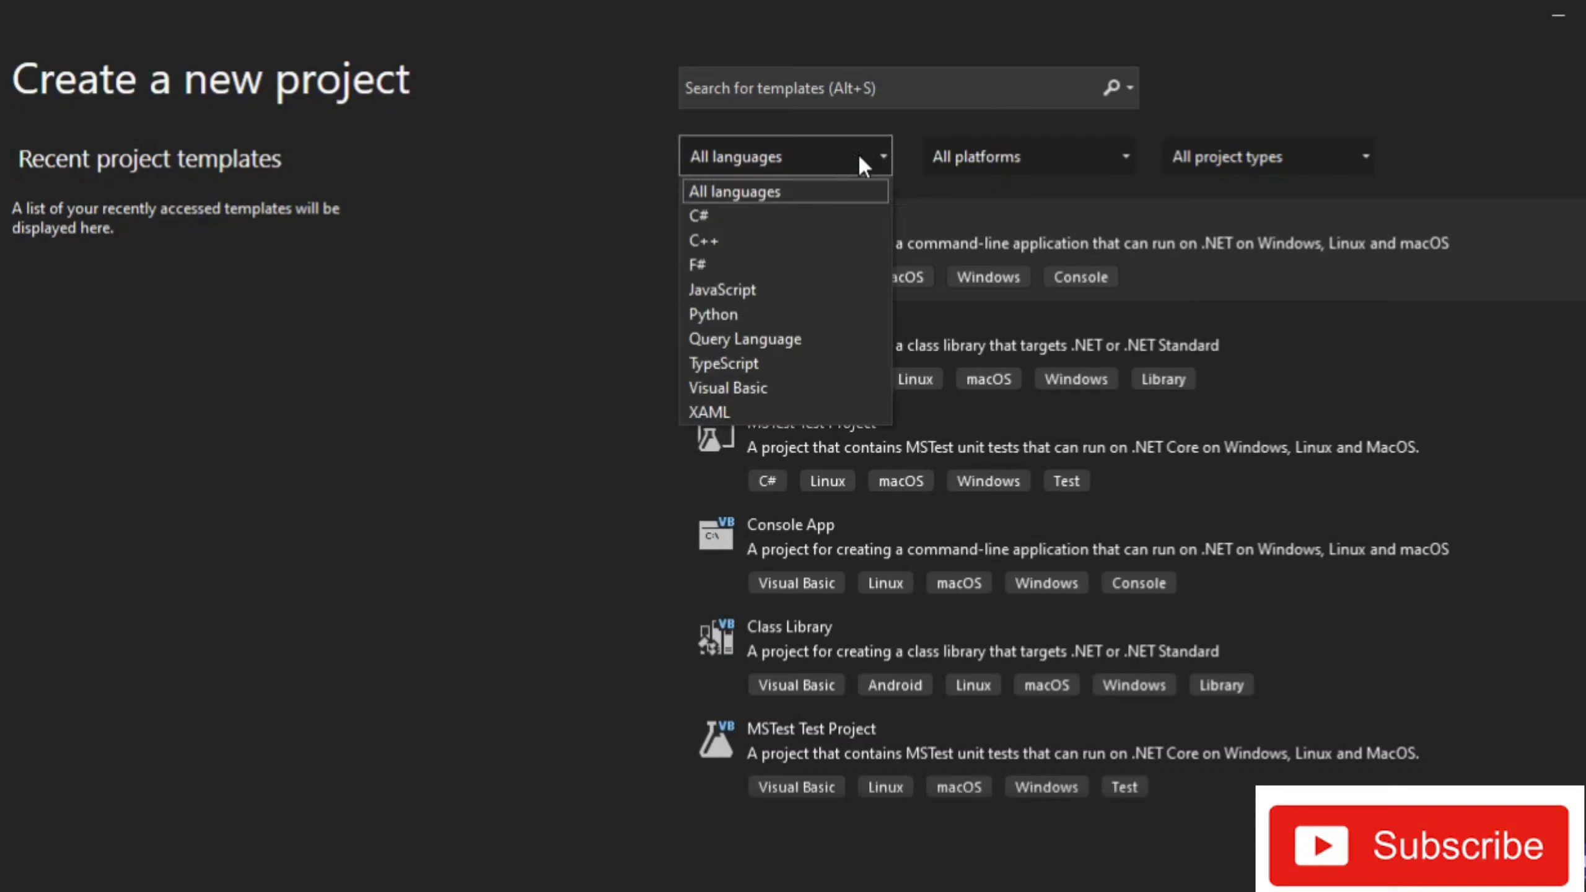
{"action": "left_click", "coordinate": [832, 189]}
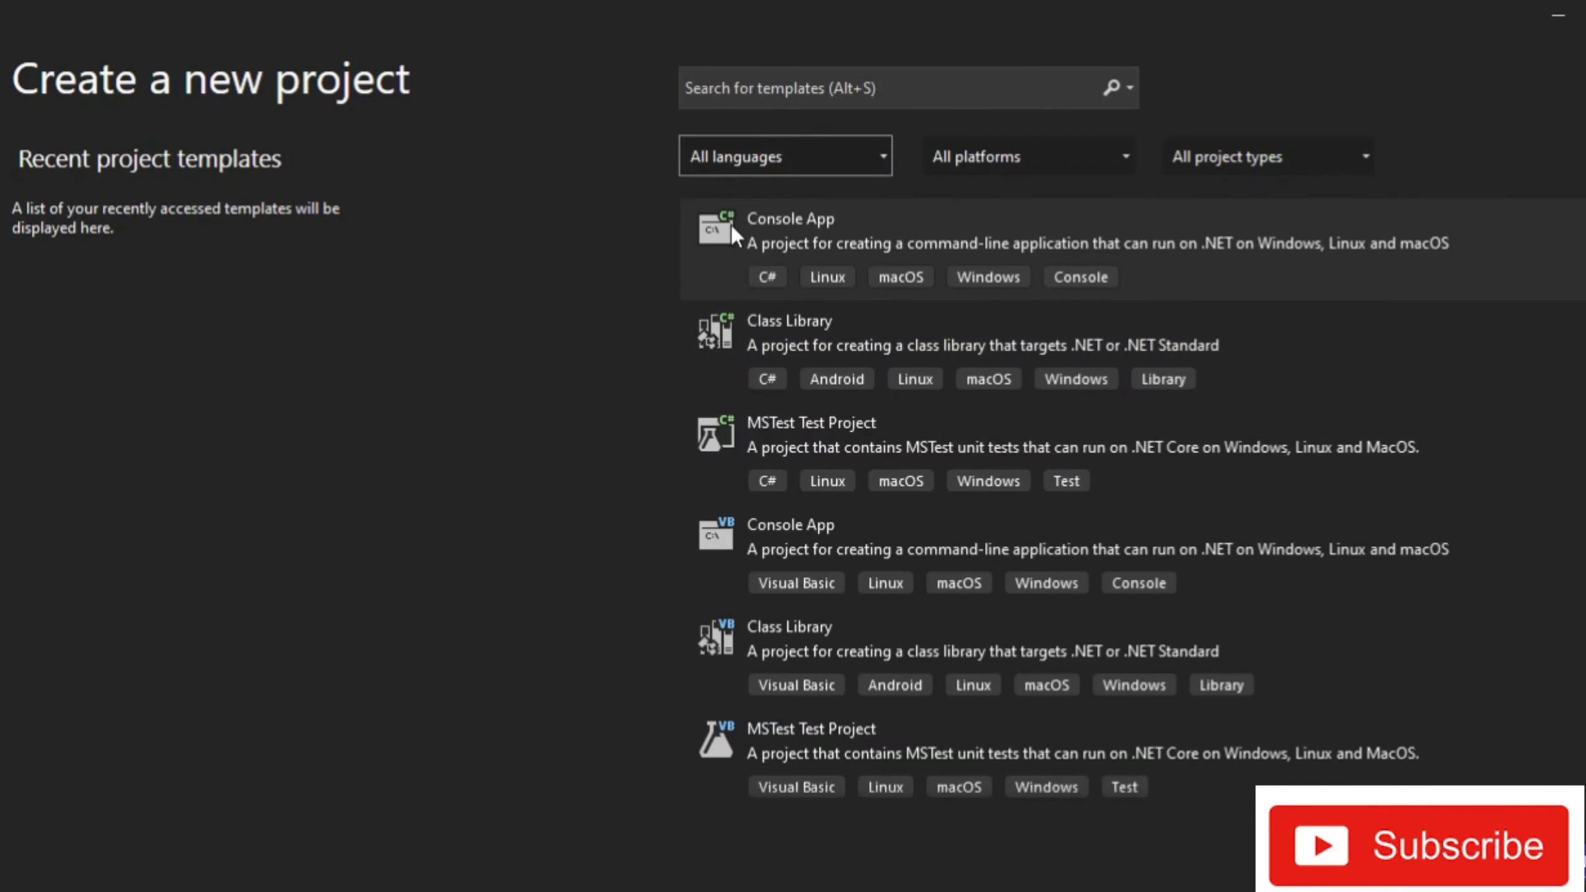
{"action": "left_click", "coordinate": [1002, 153]}
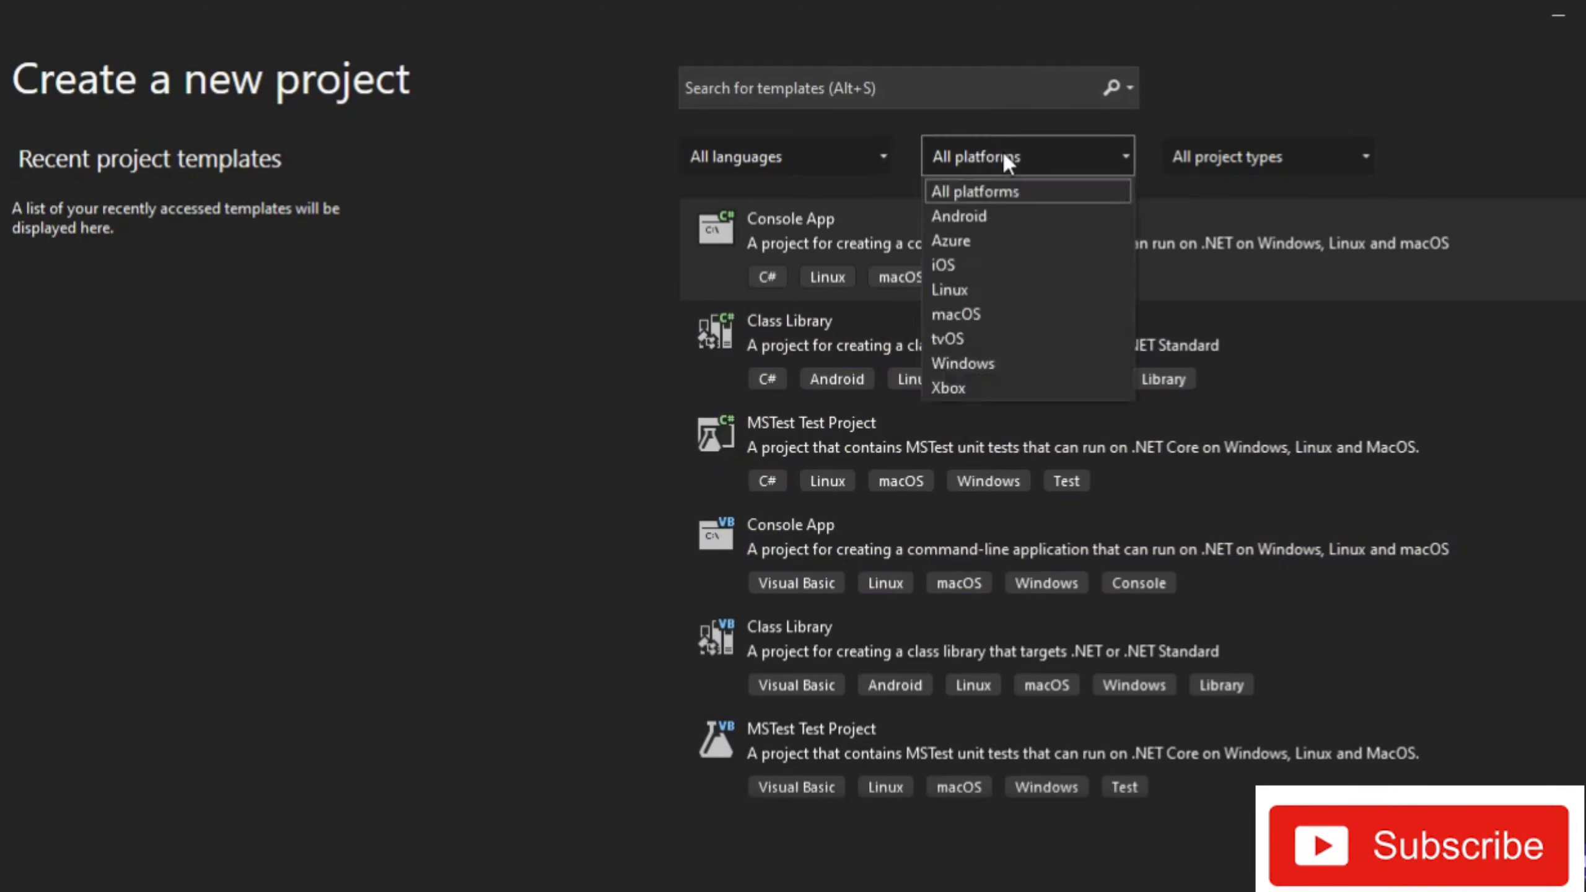
{"action": "left_click", "coordinate": [1008, 189]}
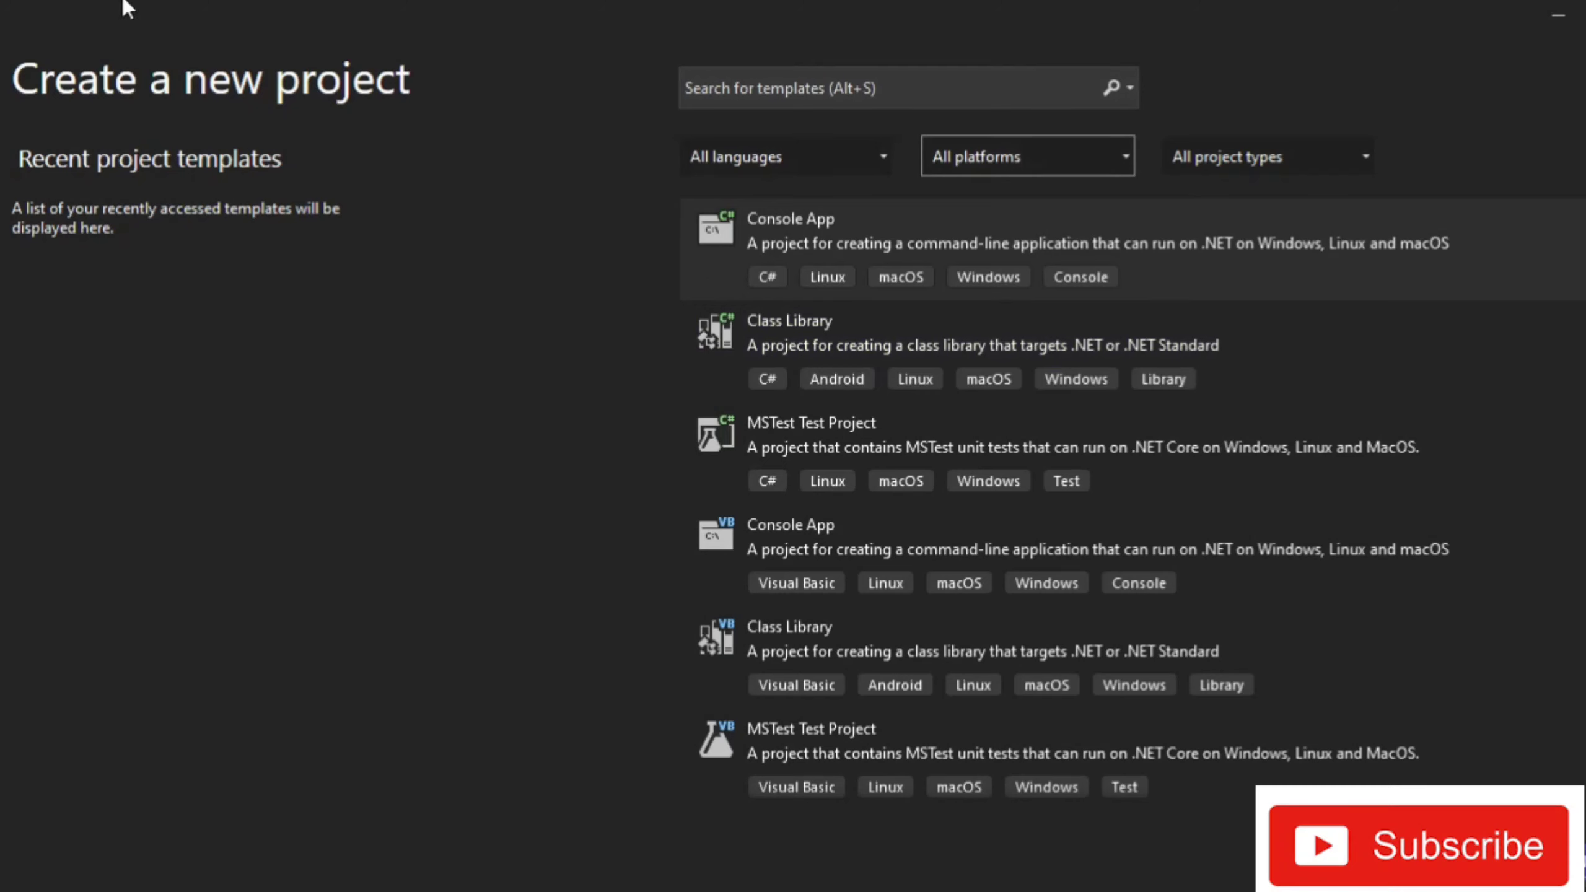
{"action": "left_click", "coordinate": [1286, 165]}
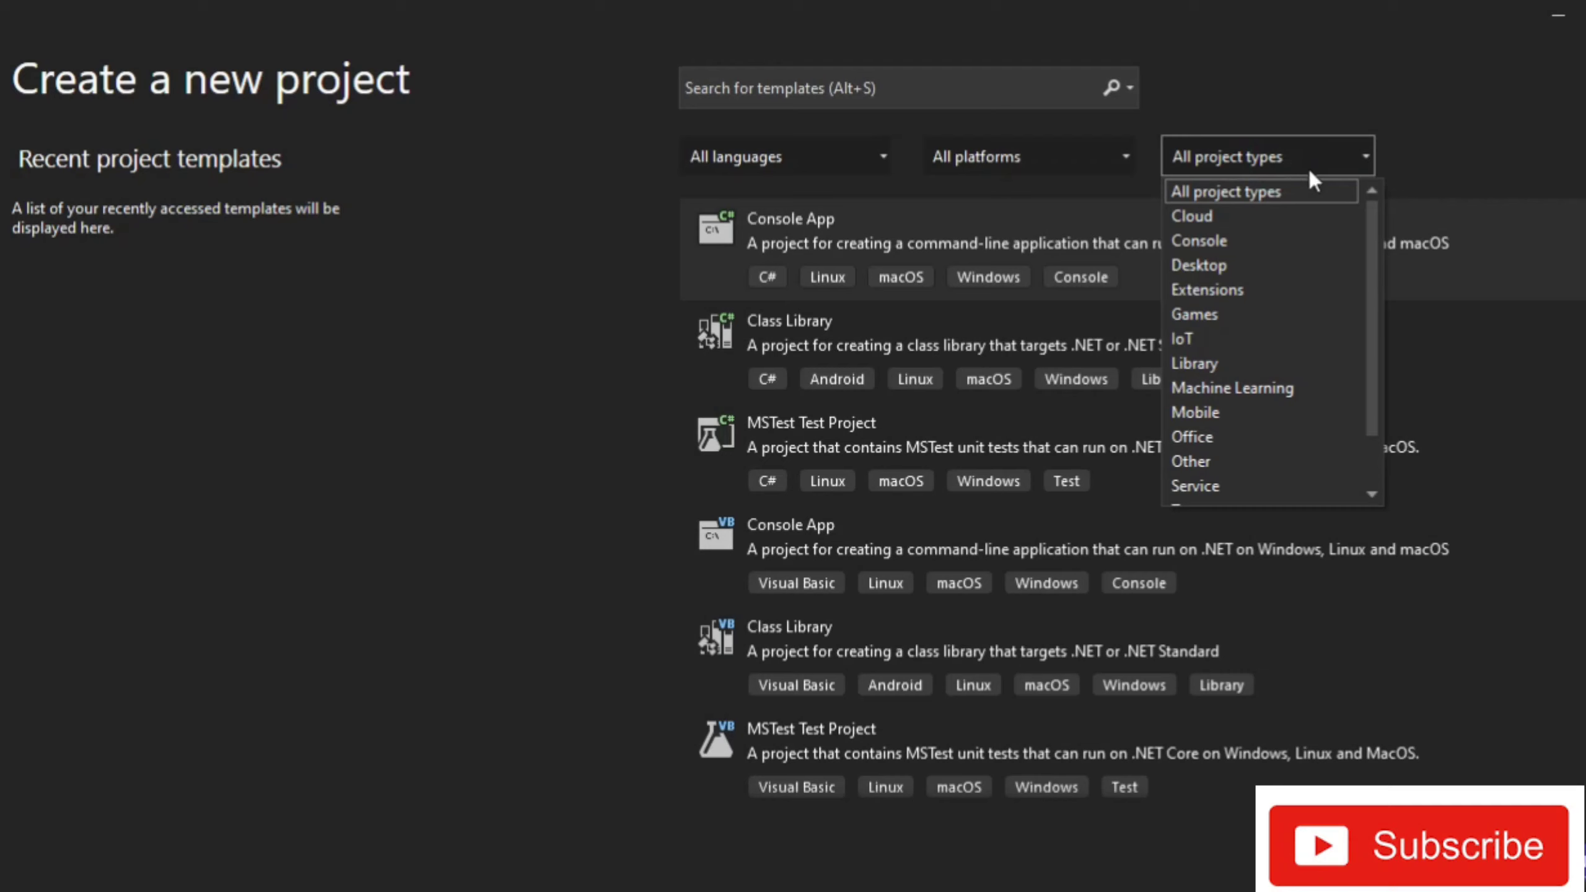
{"action": "scroll", "coordinate": [1309, 232], "scroll_direction": "down", "scroll_amount": 1}
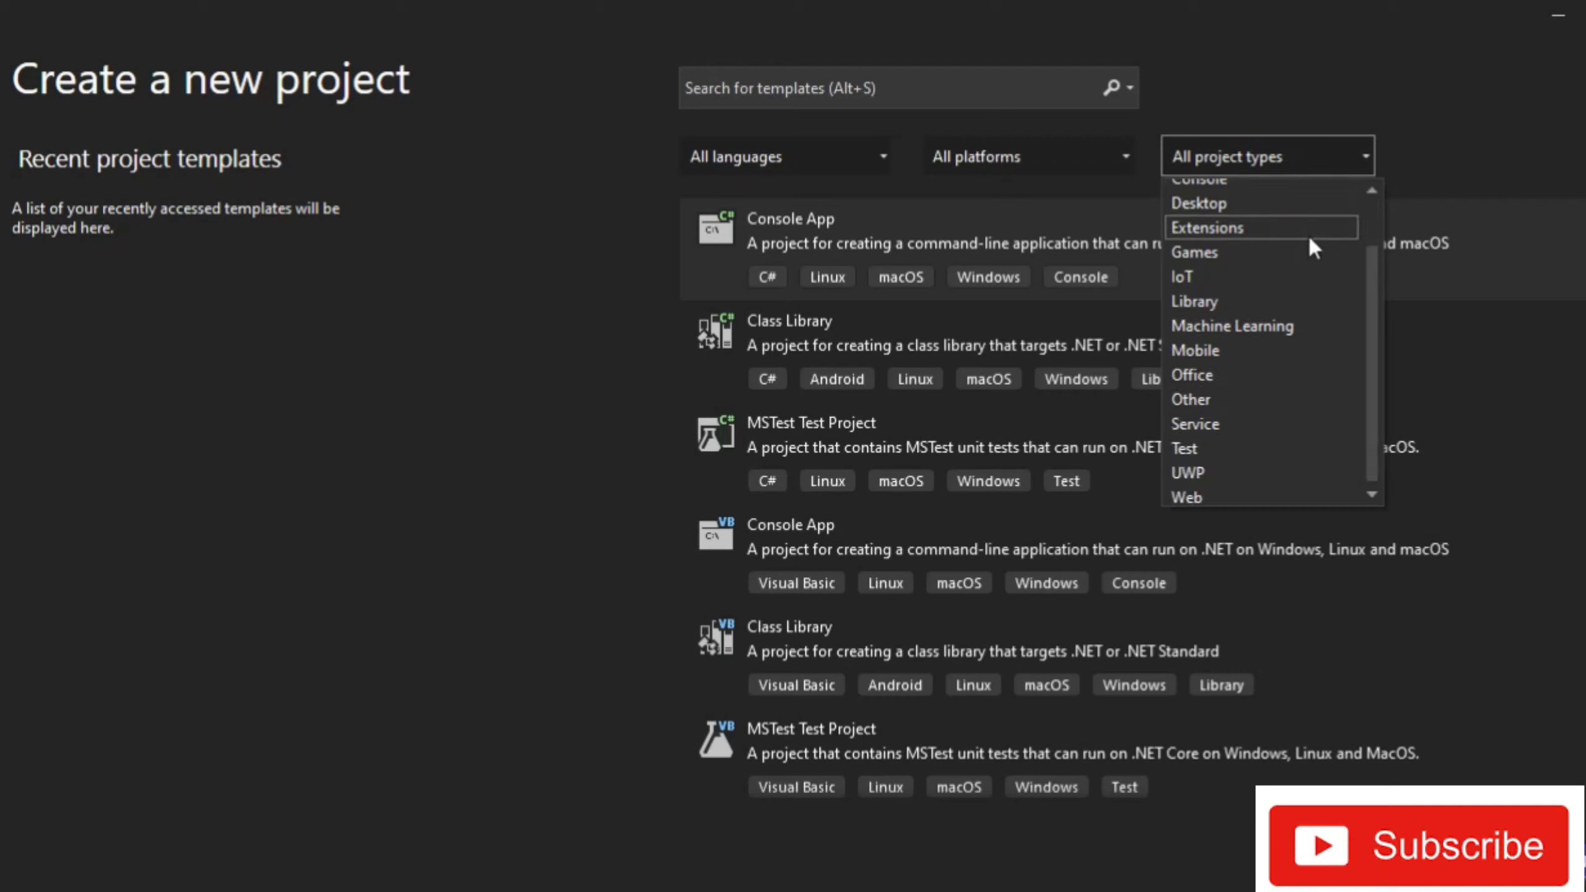
{"action": "scroll", "coordinate": [1309, 233], "scroll_direction": "up", "scroll_amount": 1}
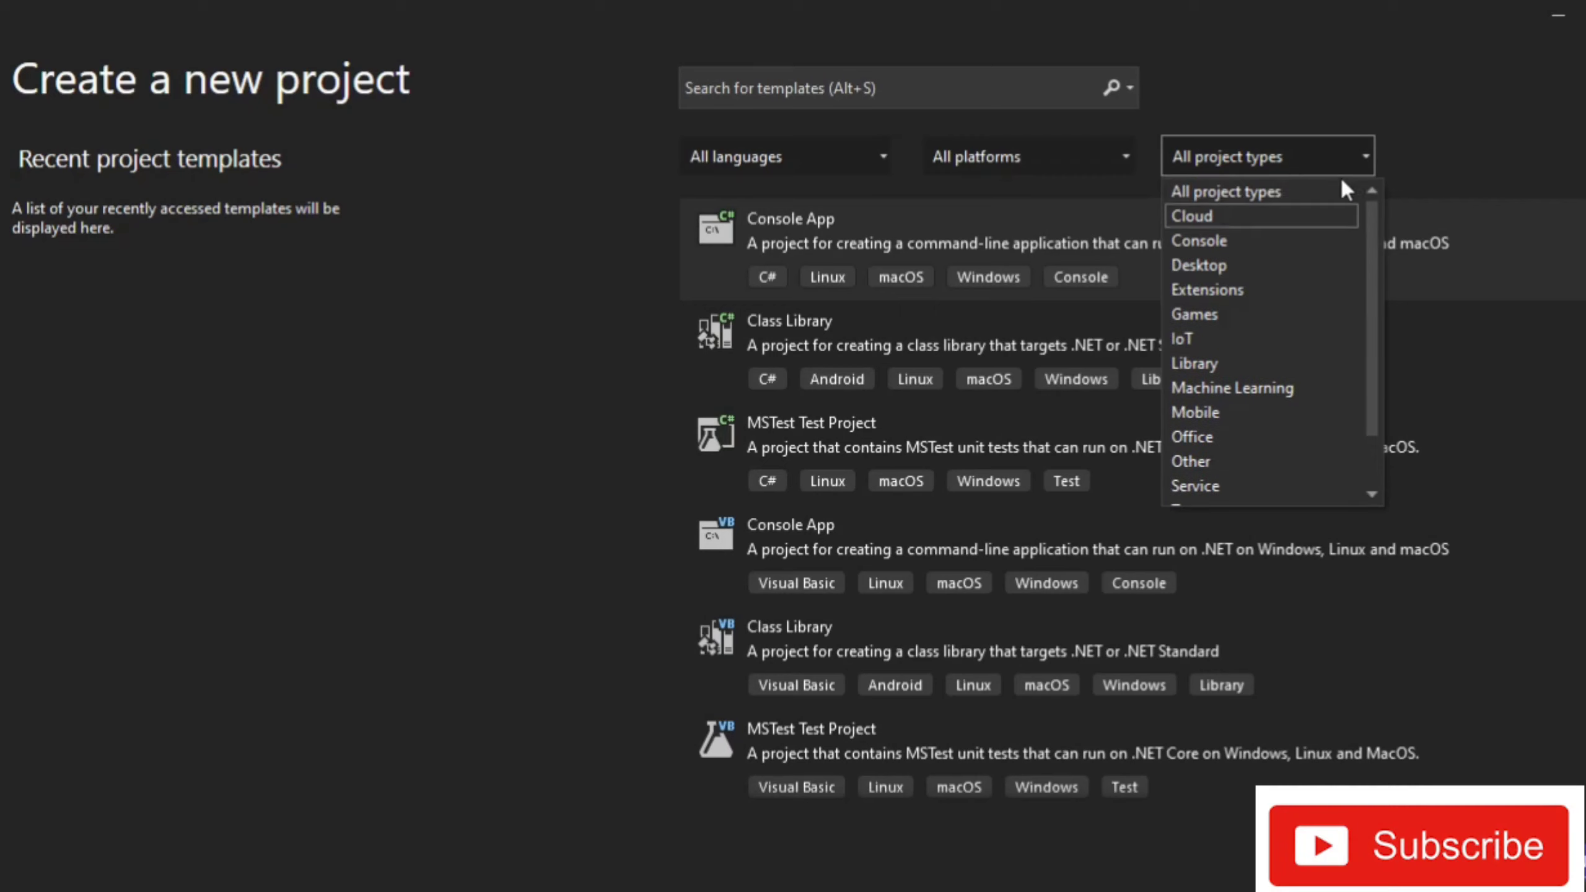
{"action": "left_click", "coordinate": [1286, 190]}
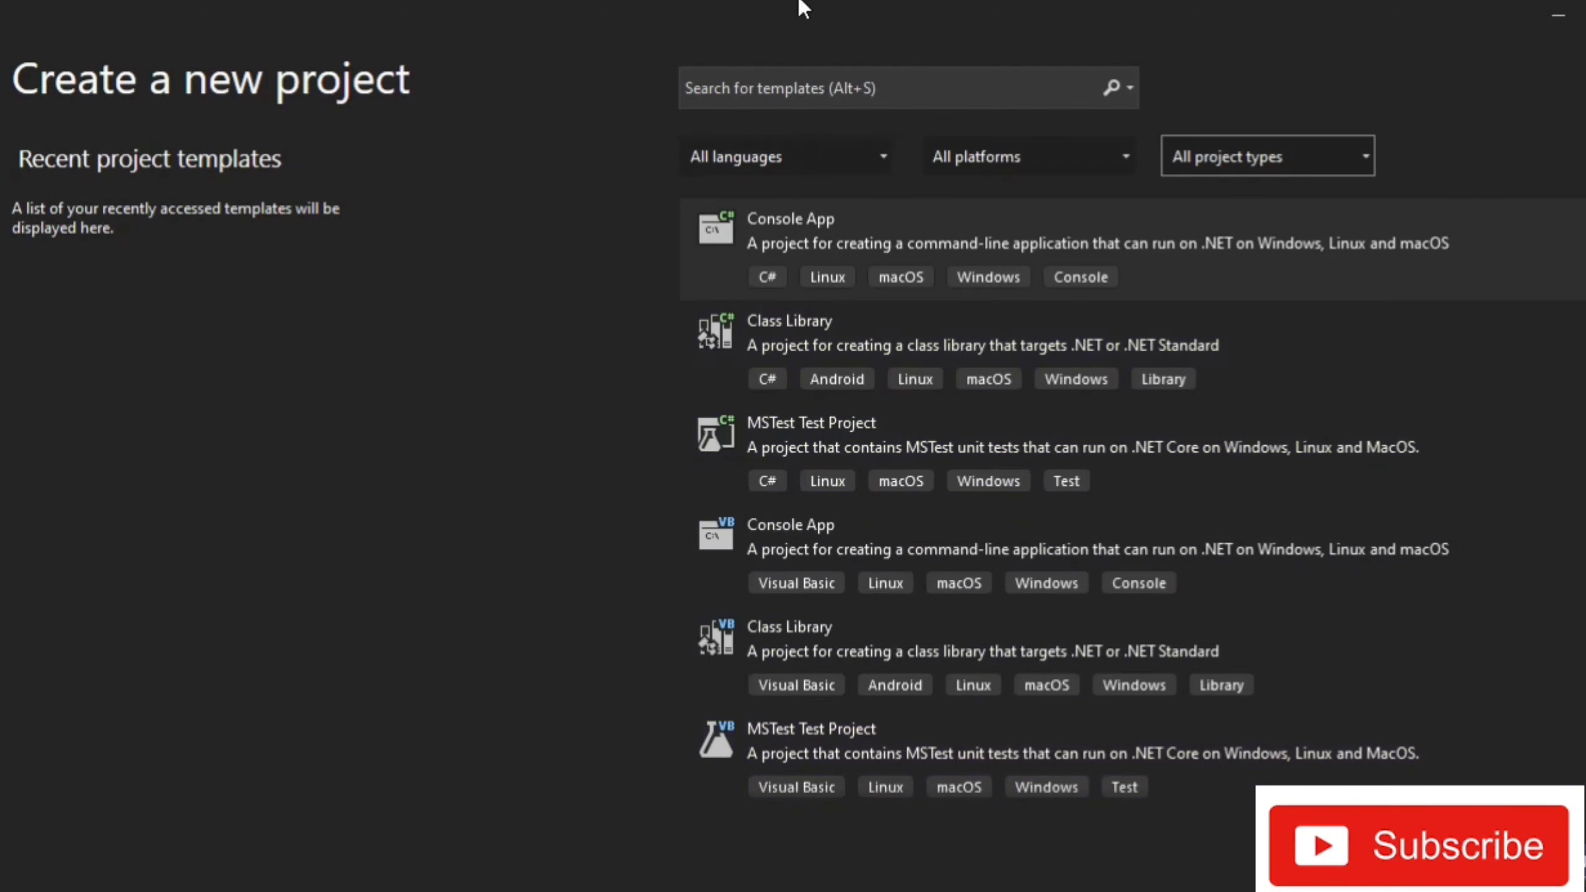
Step: Choose the C# Console App template from the project template list and proceed to the project configuration
{"action": "left_click", "coordinate": [805, 228]}
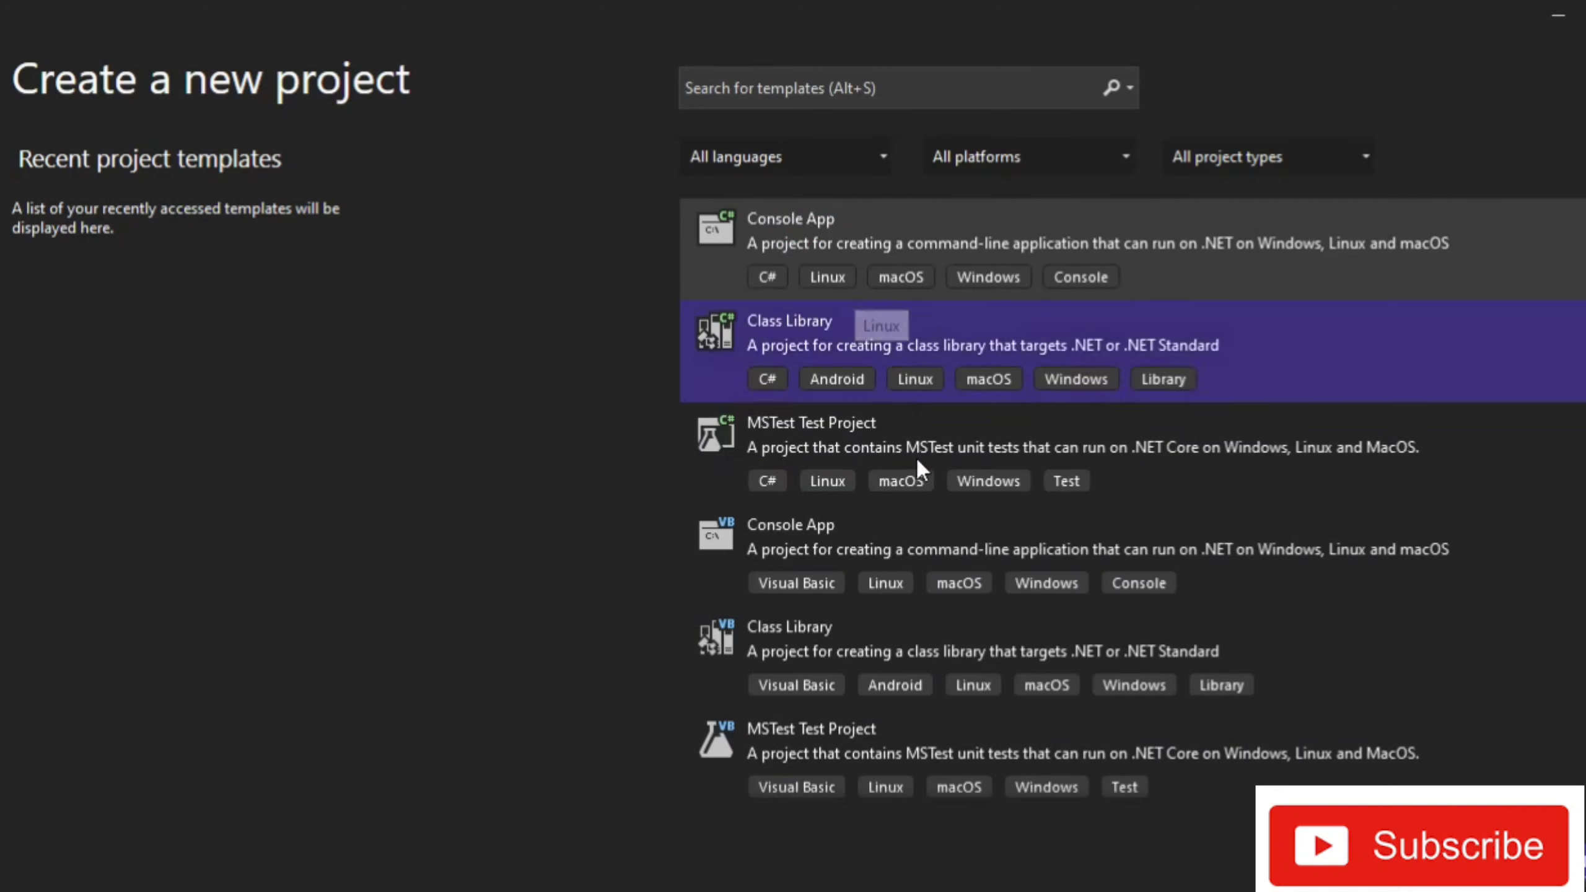
{"action": "scroll", "coordinate": [901, 676], "scroll_direction": "down", "scroll_amount": 7}
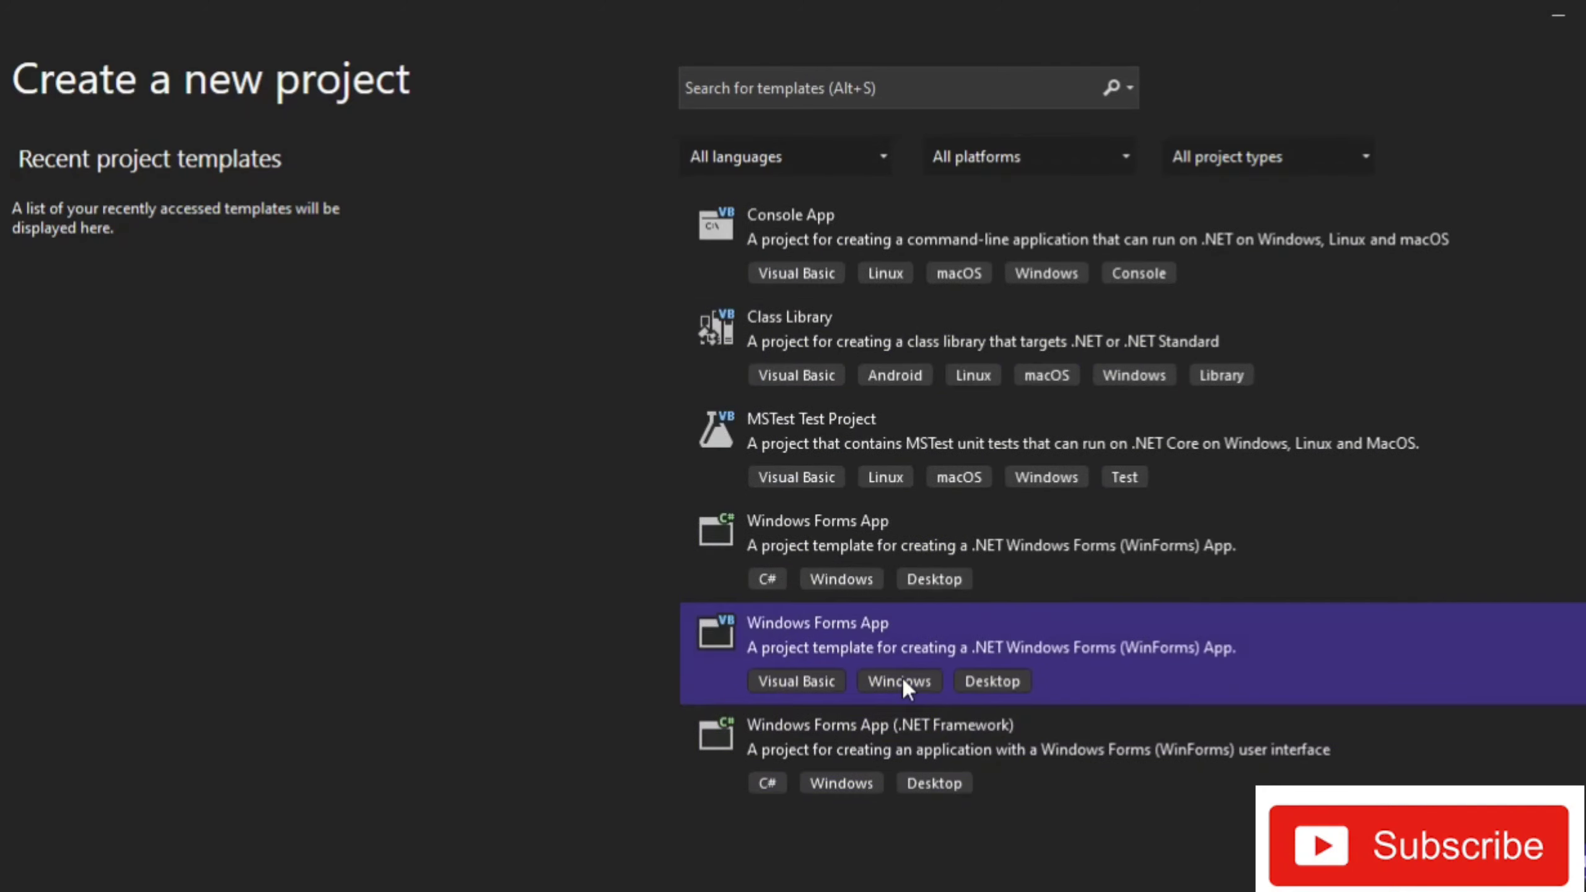
{"action": "scroll", "coordinate": [902, 676], "scroll_direction": "down", "scroll_amount": 4}
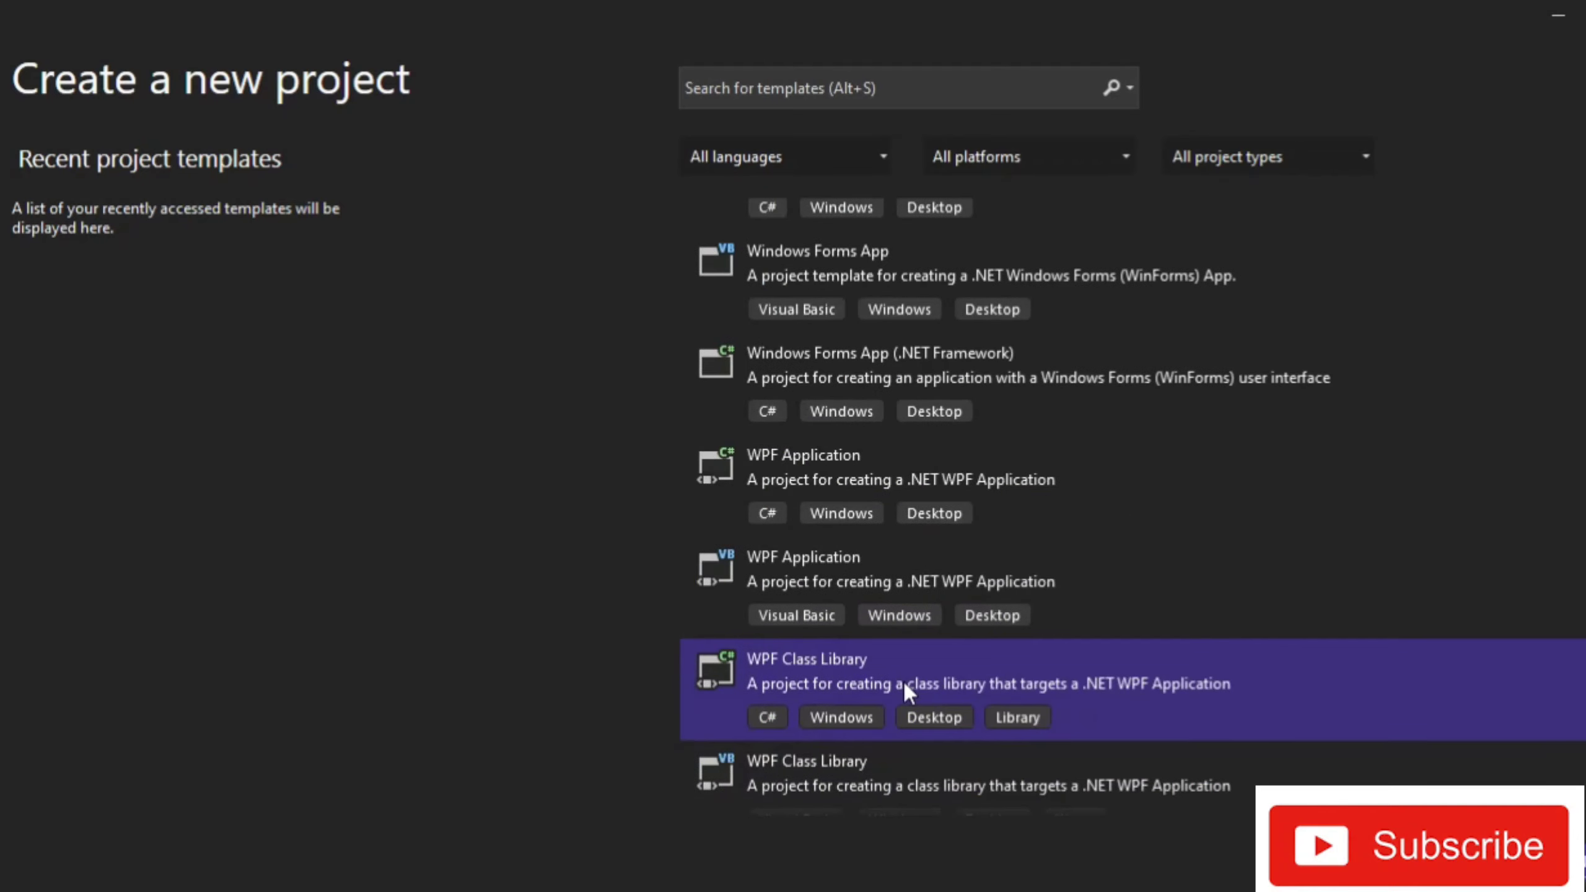
{"action": "scroll", "coordinate": [902, 679], "scroll_direction": "down", "scroll_amount": 4}
{"action": "scroll", "coordinate": [892, 702], "scroll_direction": "up", "scroll_amount": 15}
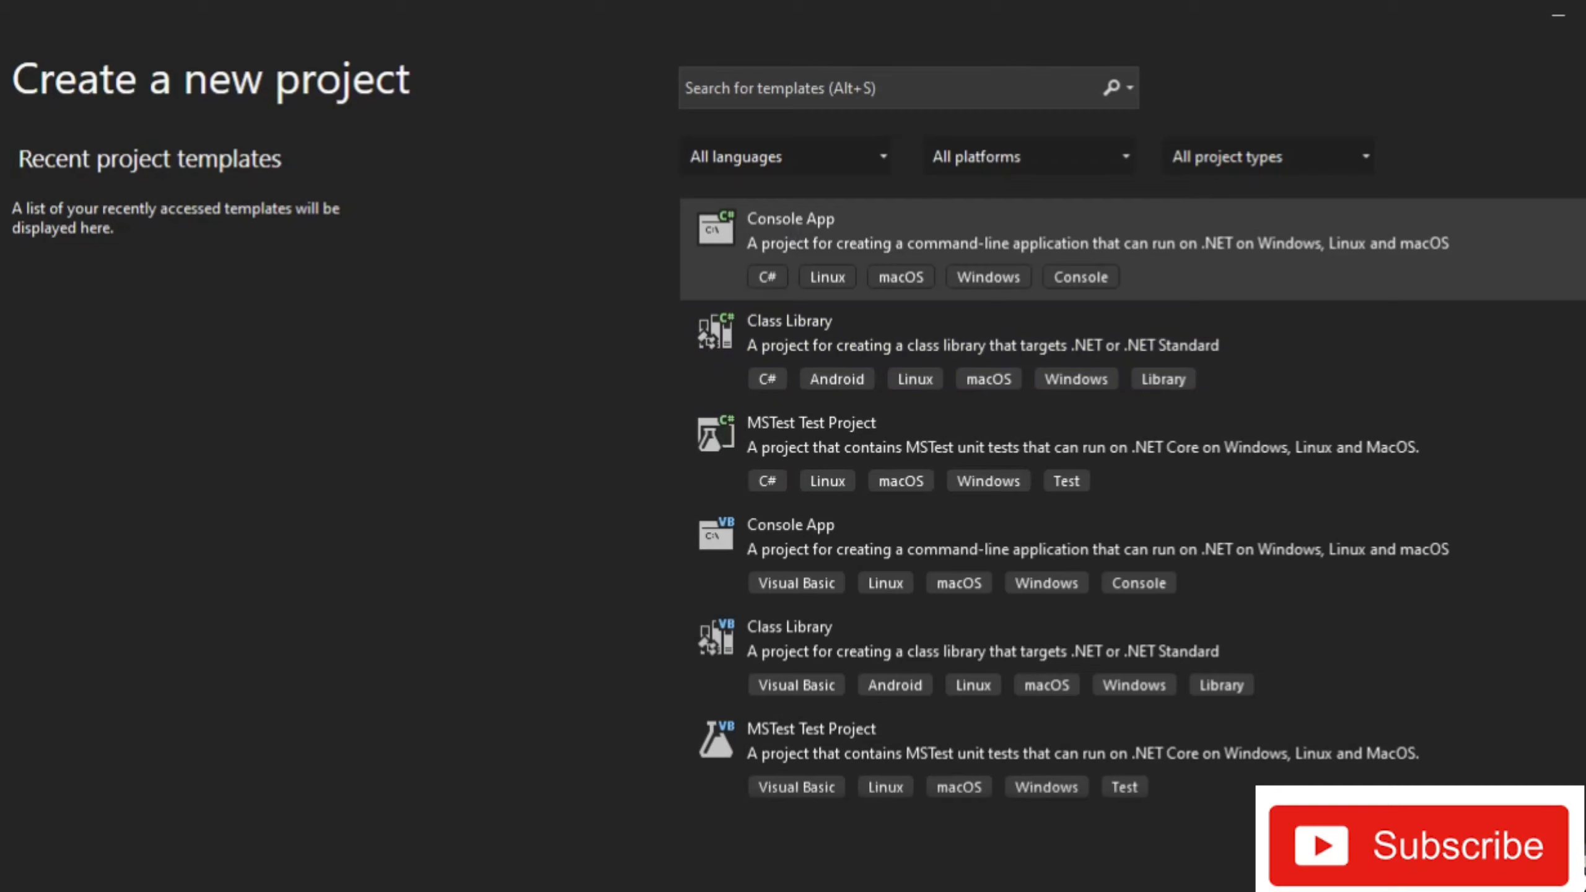
{"action": "left_click", "coordinate": [1574, 859]}
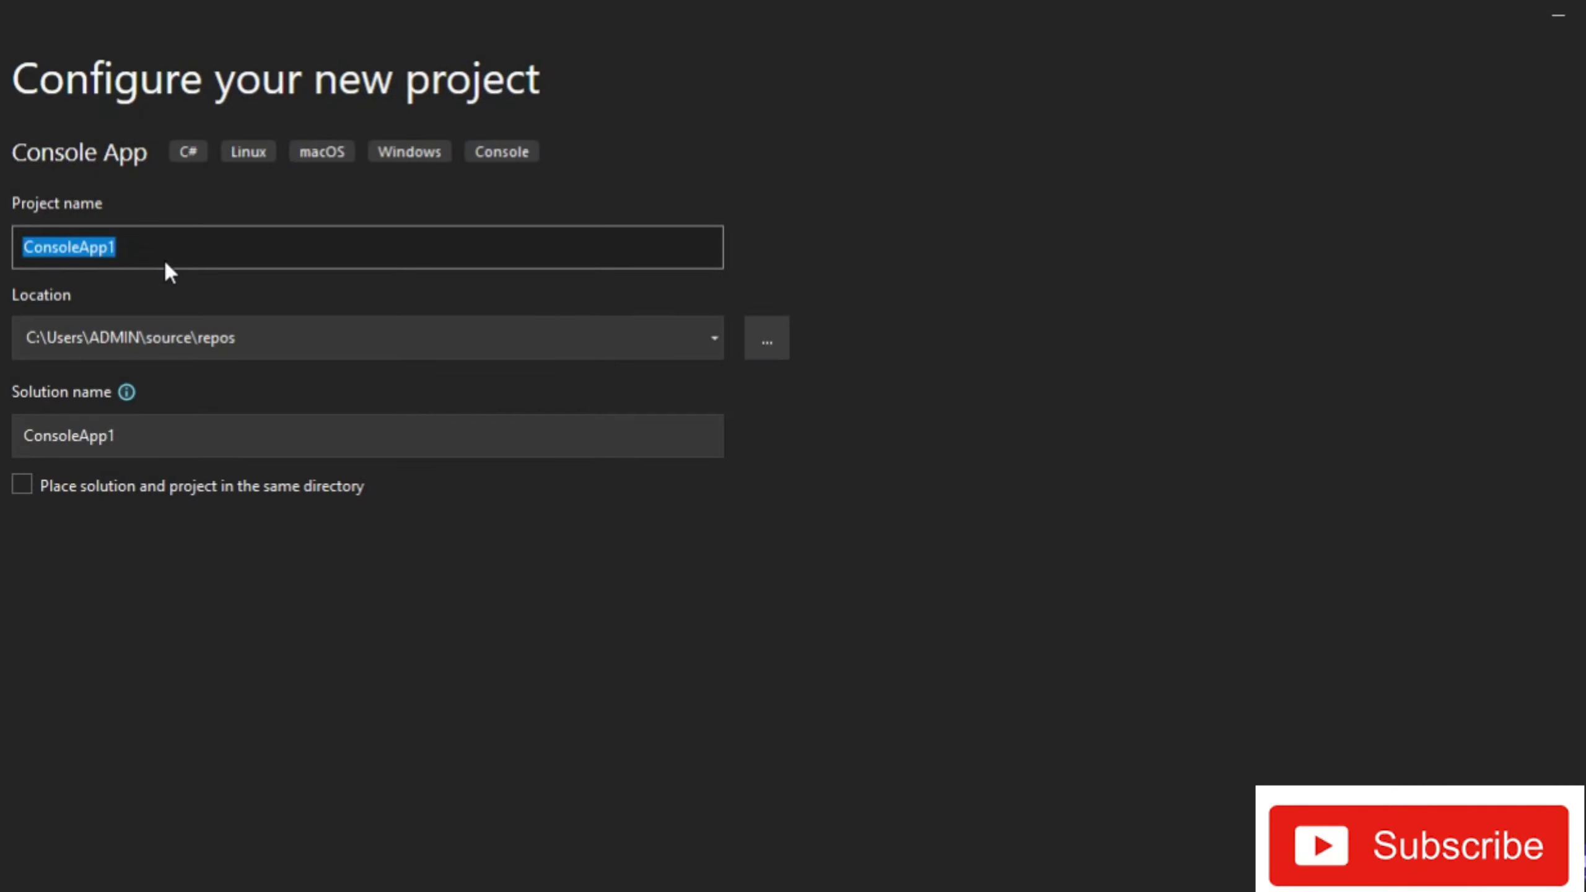
Step: Name the new console project HelloApp
{"action": "type", "text": "H"}
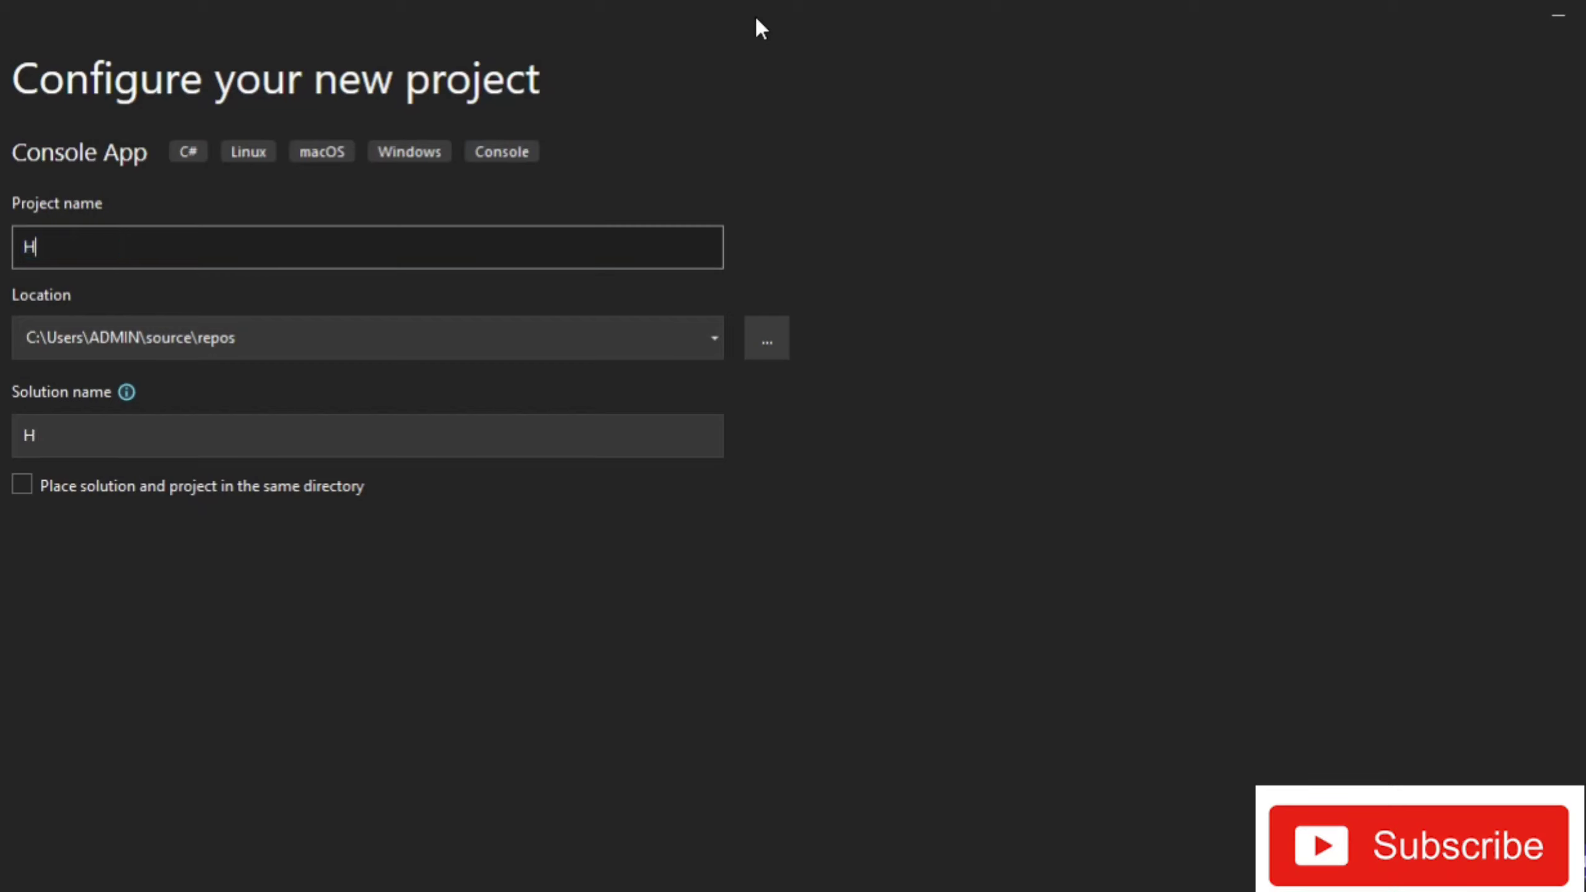
{"action": "type", "text": "elloApp"}
{"action": "key", "text": "Tab"}
{"action": "key", "text": "Tab"}
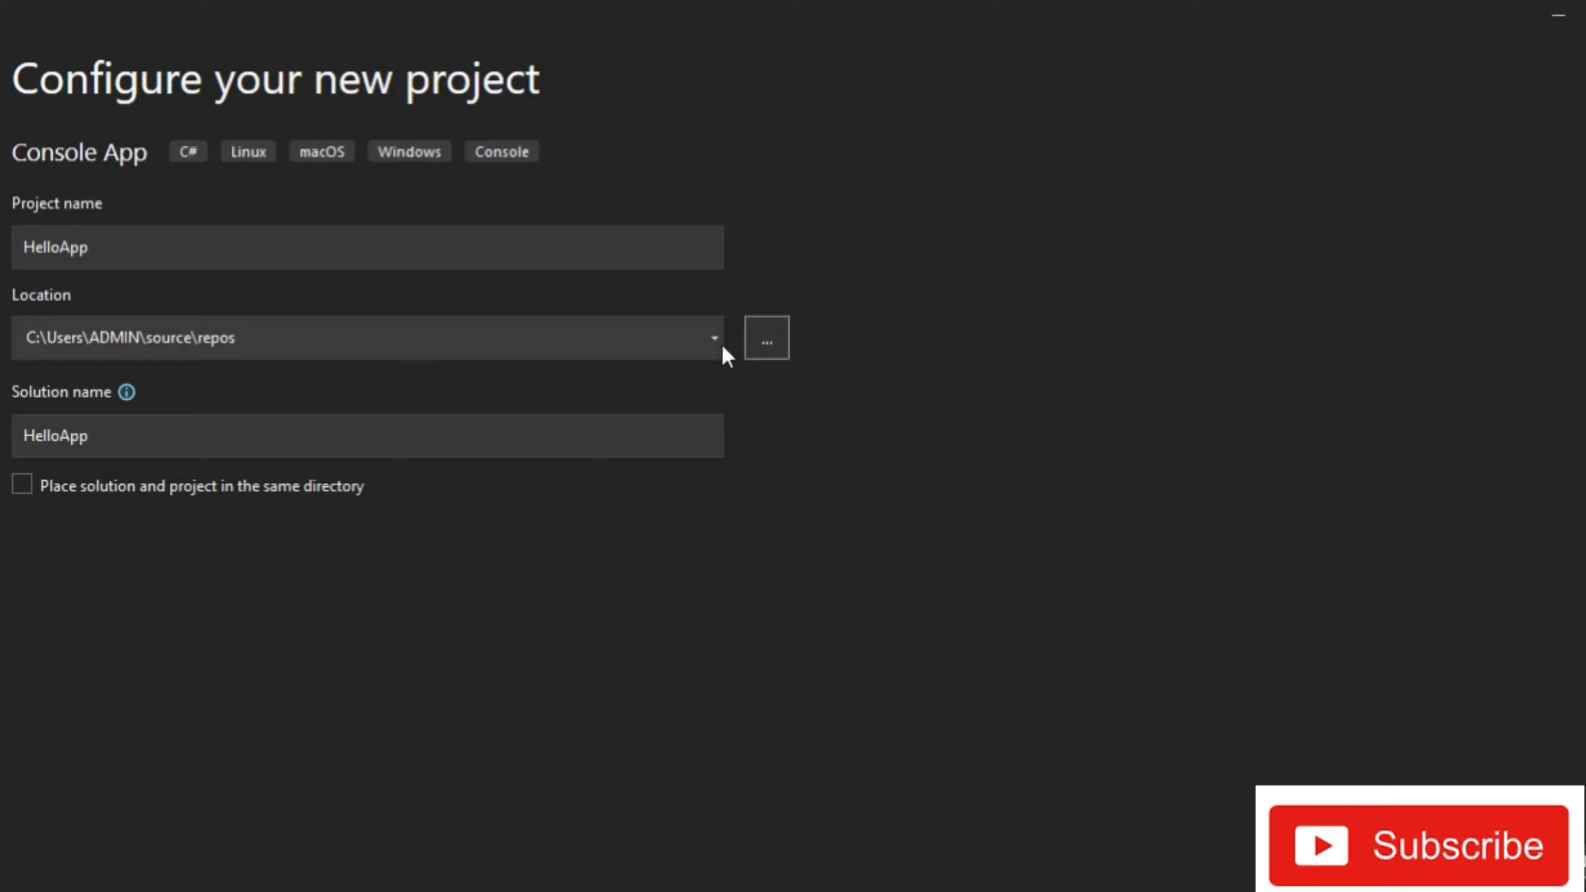
Step: Create a cscorner folder on the Desktop as the project location and create the project with the .NET 6.0 (Long-term support) framework
{"action": "left_click", "coordinate": [766, 350]}
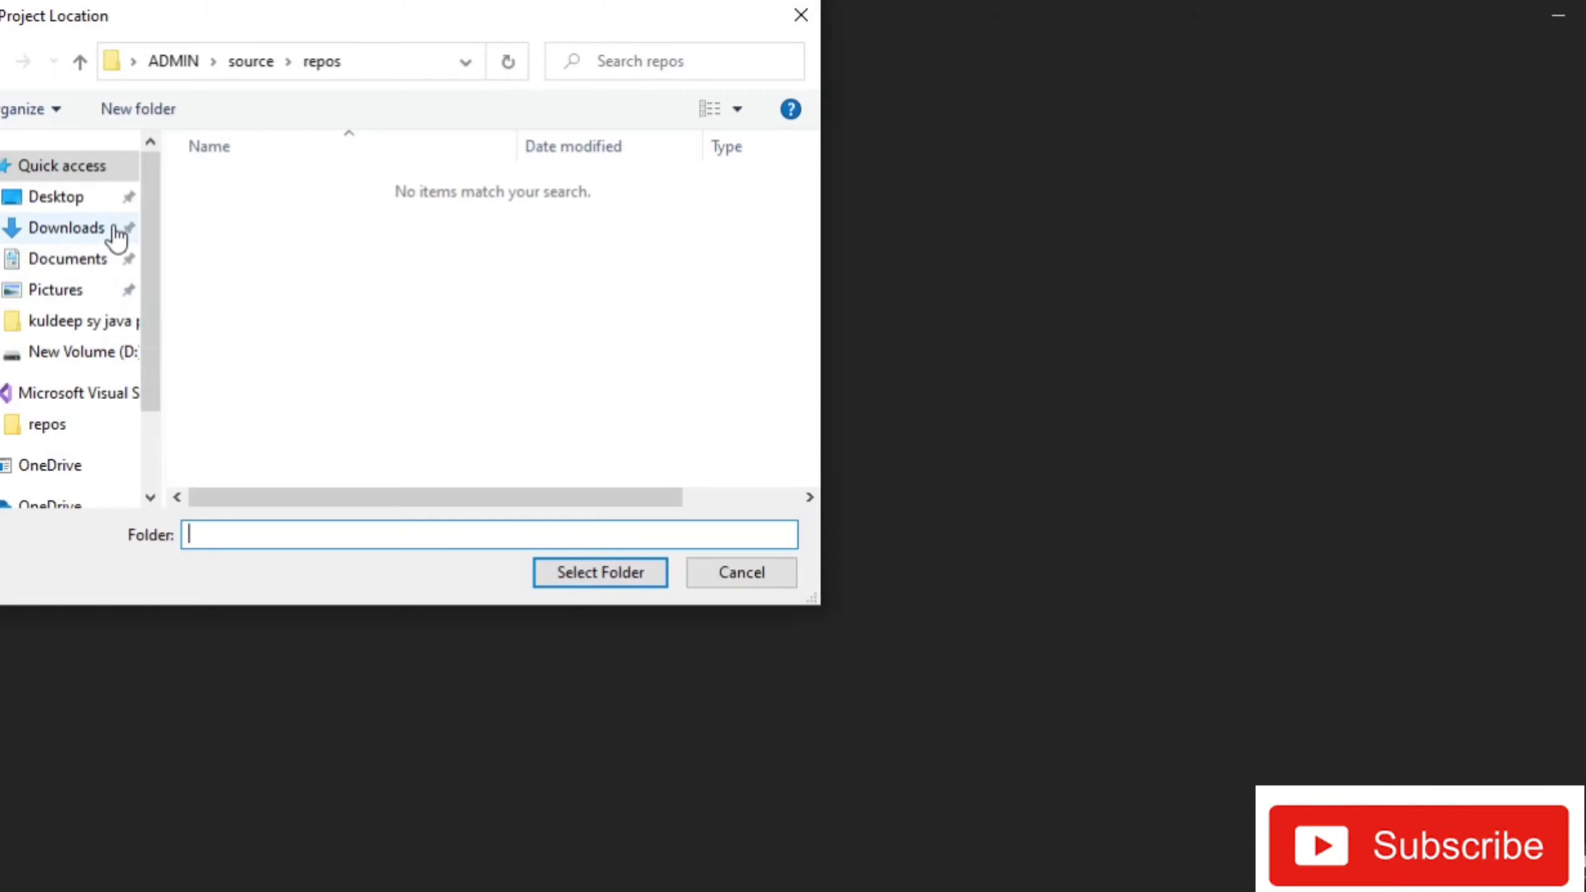
{"action": "left_click", "coordinate": [93, 202]}
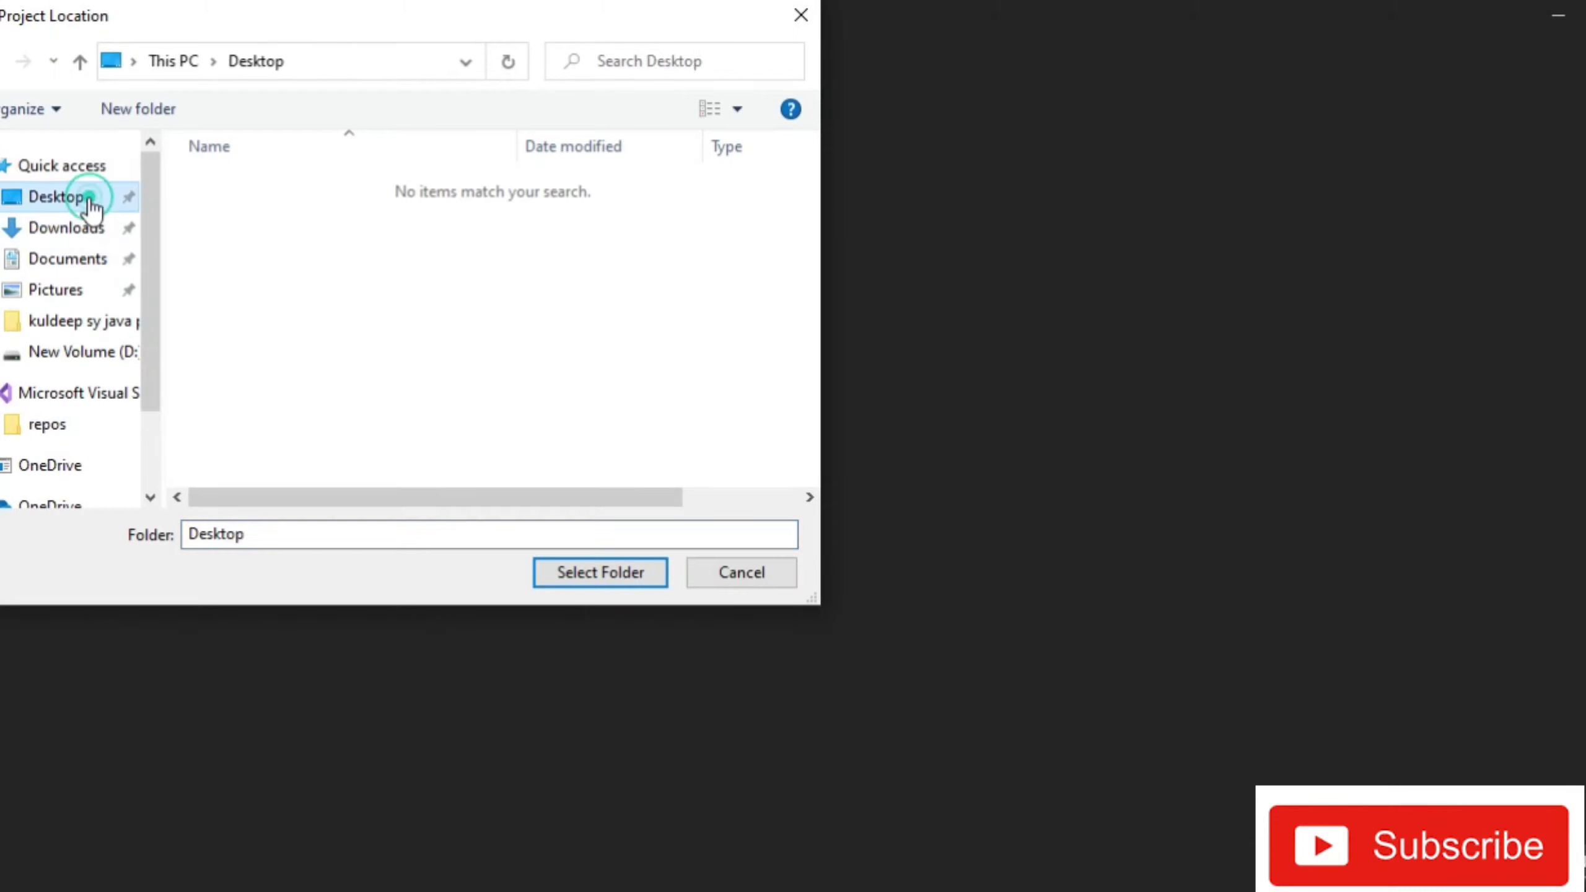
{"action": "left_click", "coordinate": [131, 115]}
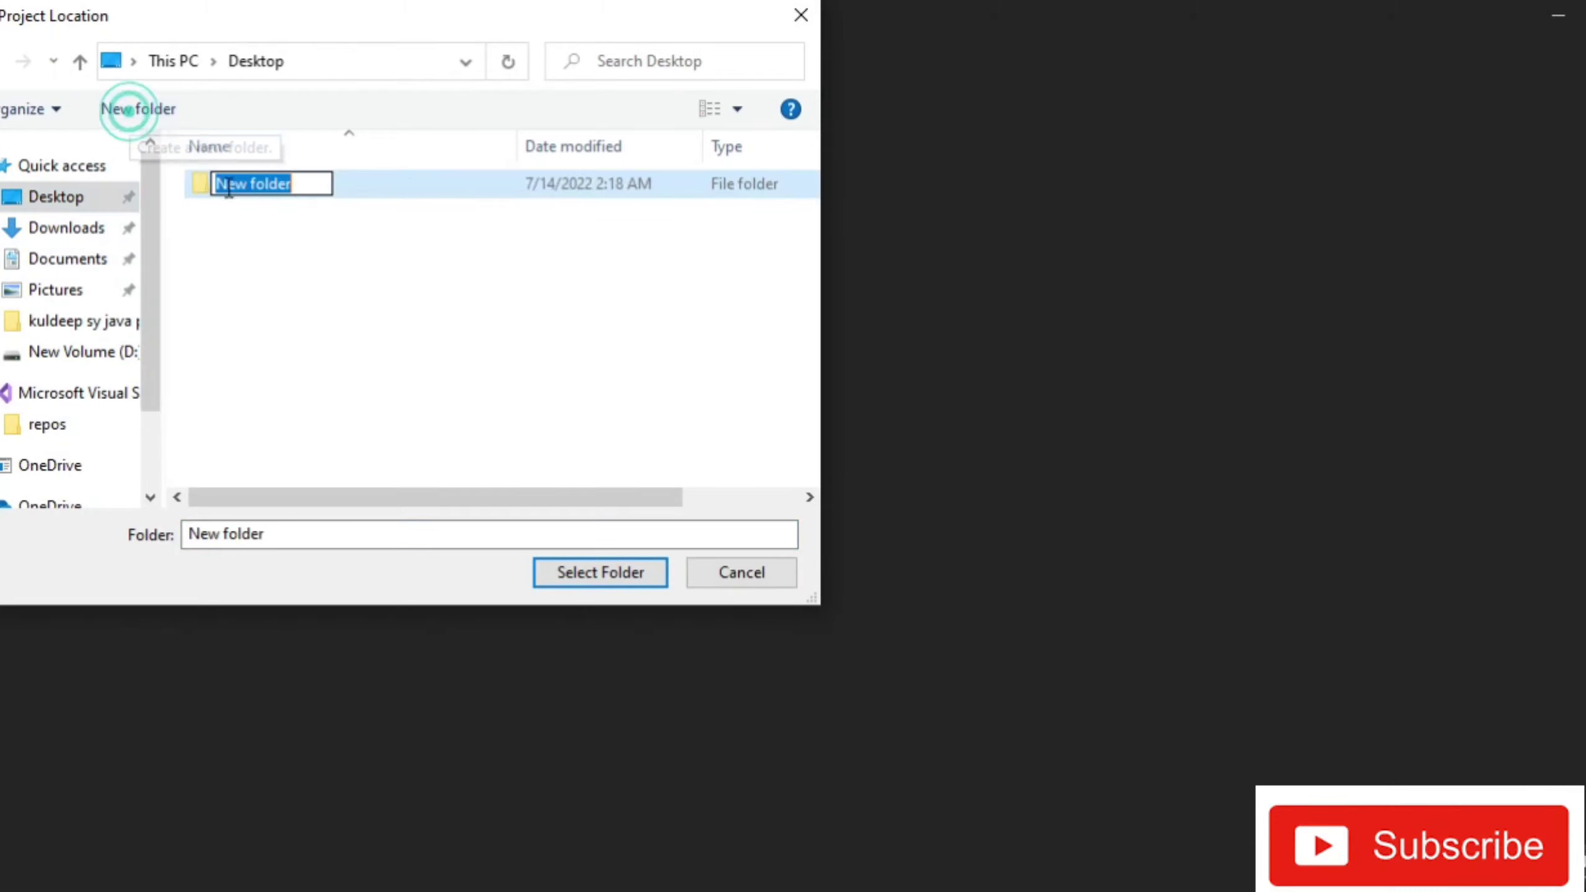
{"action": "type", "text": "cscorner"}
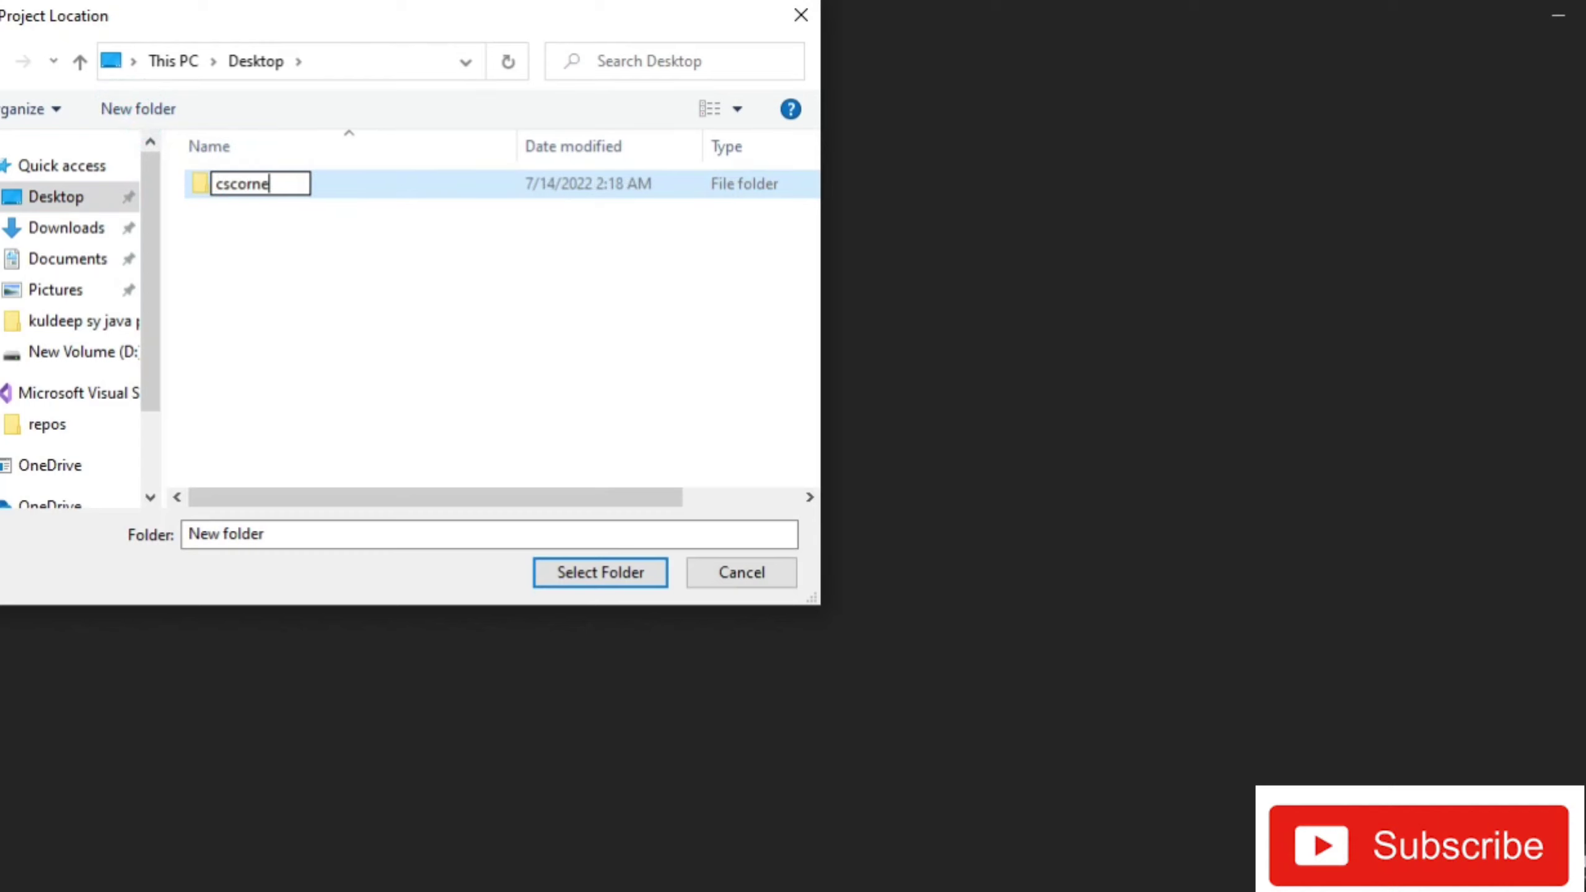
{"action": "left_click", "coordinate": [601, 578]}
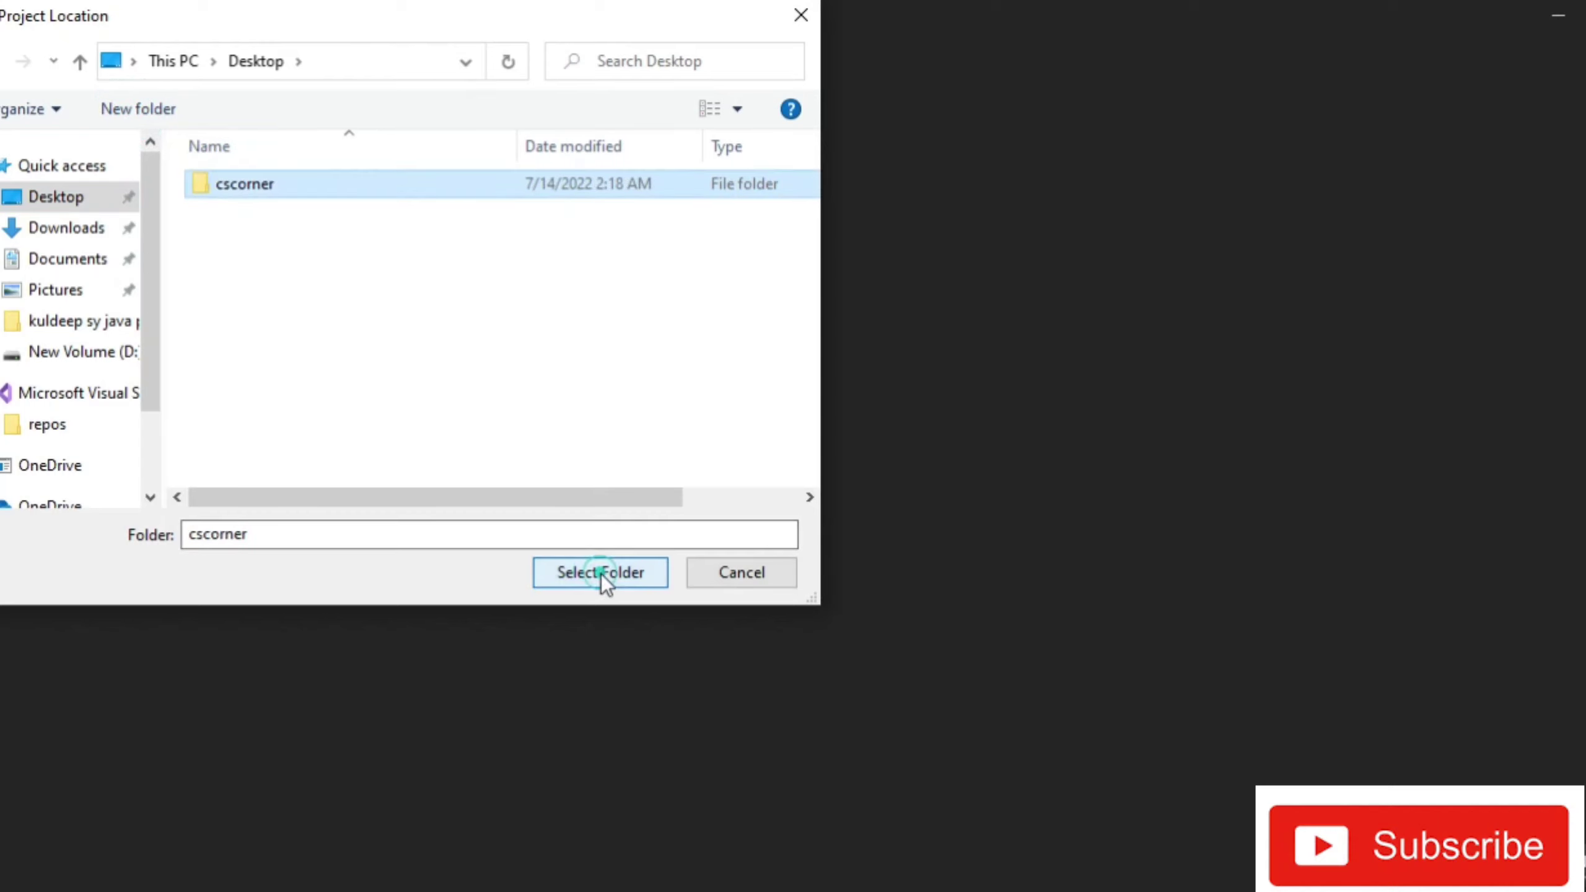
{"action": "left_click", "coordinate": [602, 574]}
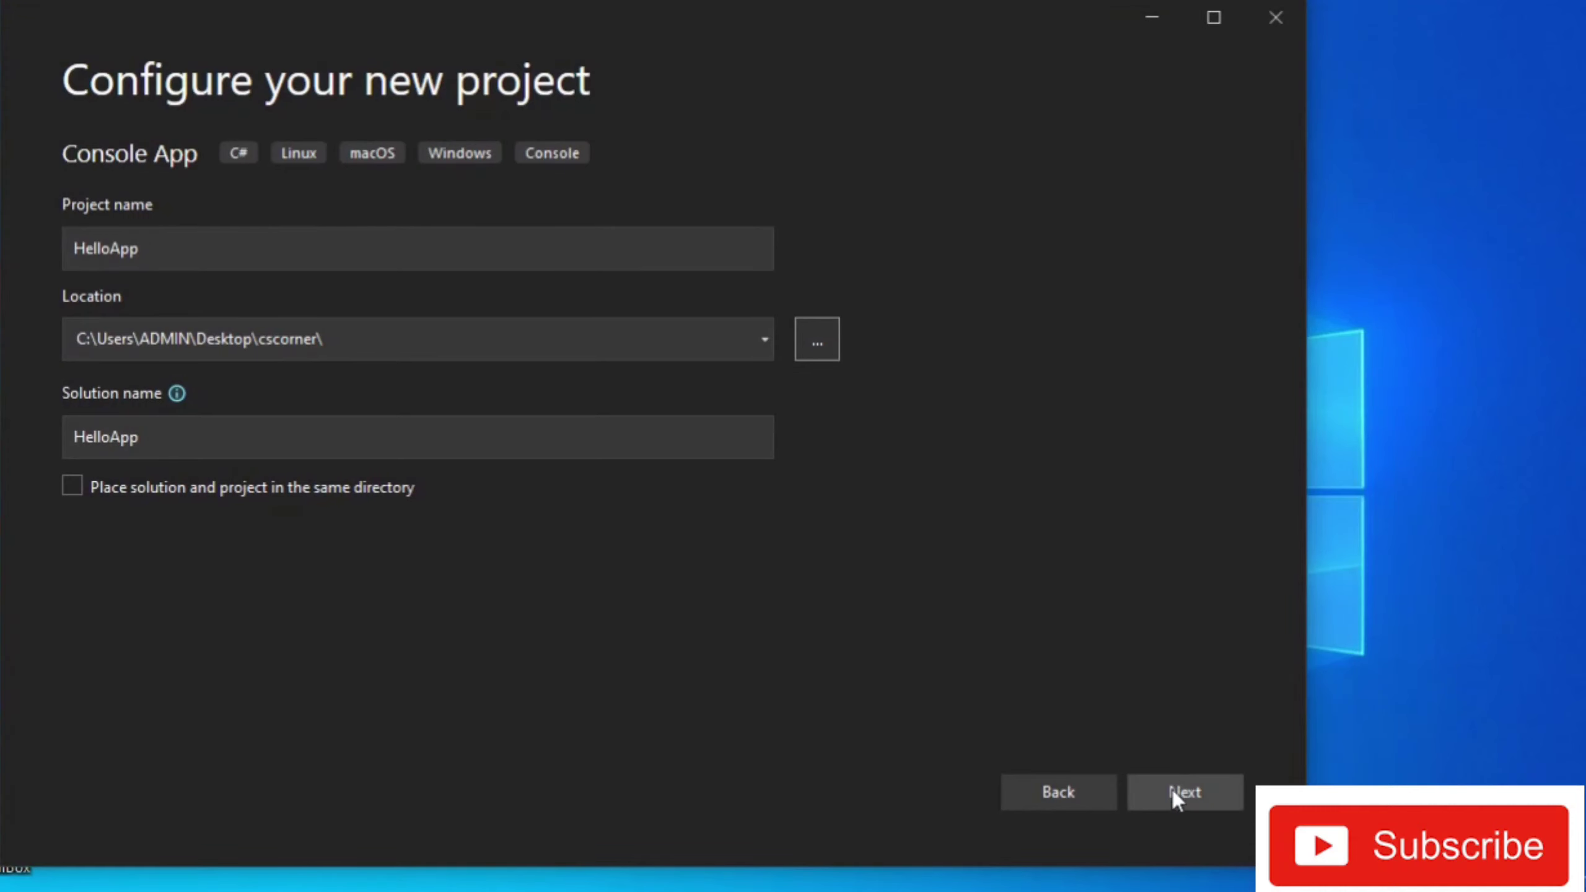
{"action": "left_click", "coordinate": [1171, 797]}
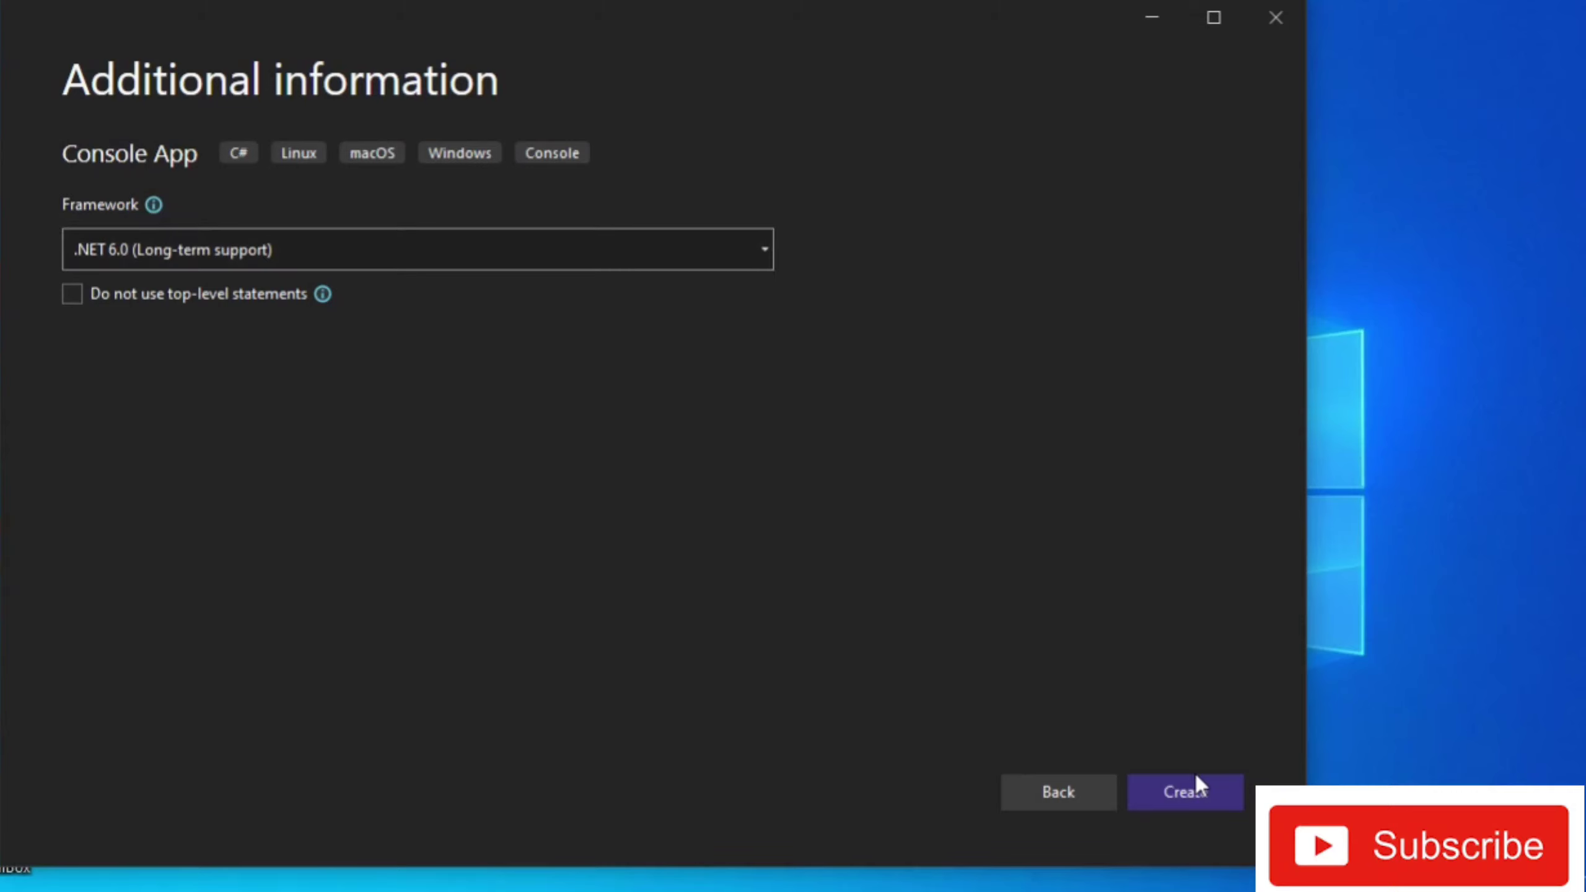
{"action": "left_click", "coordinate": [1189, 792]}
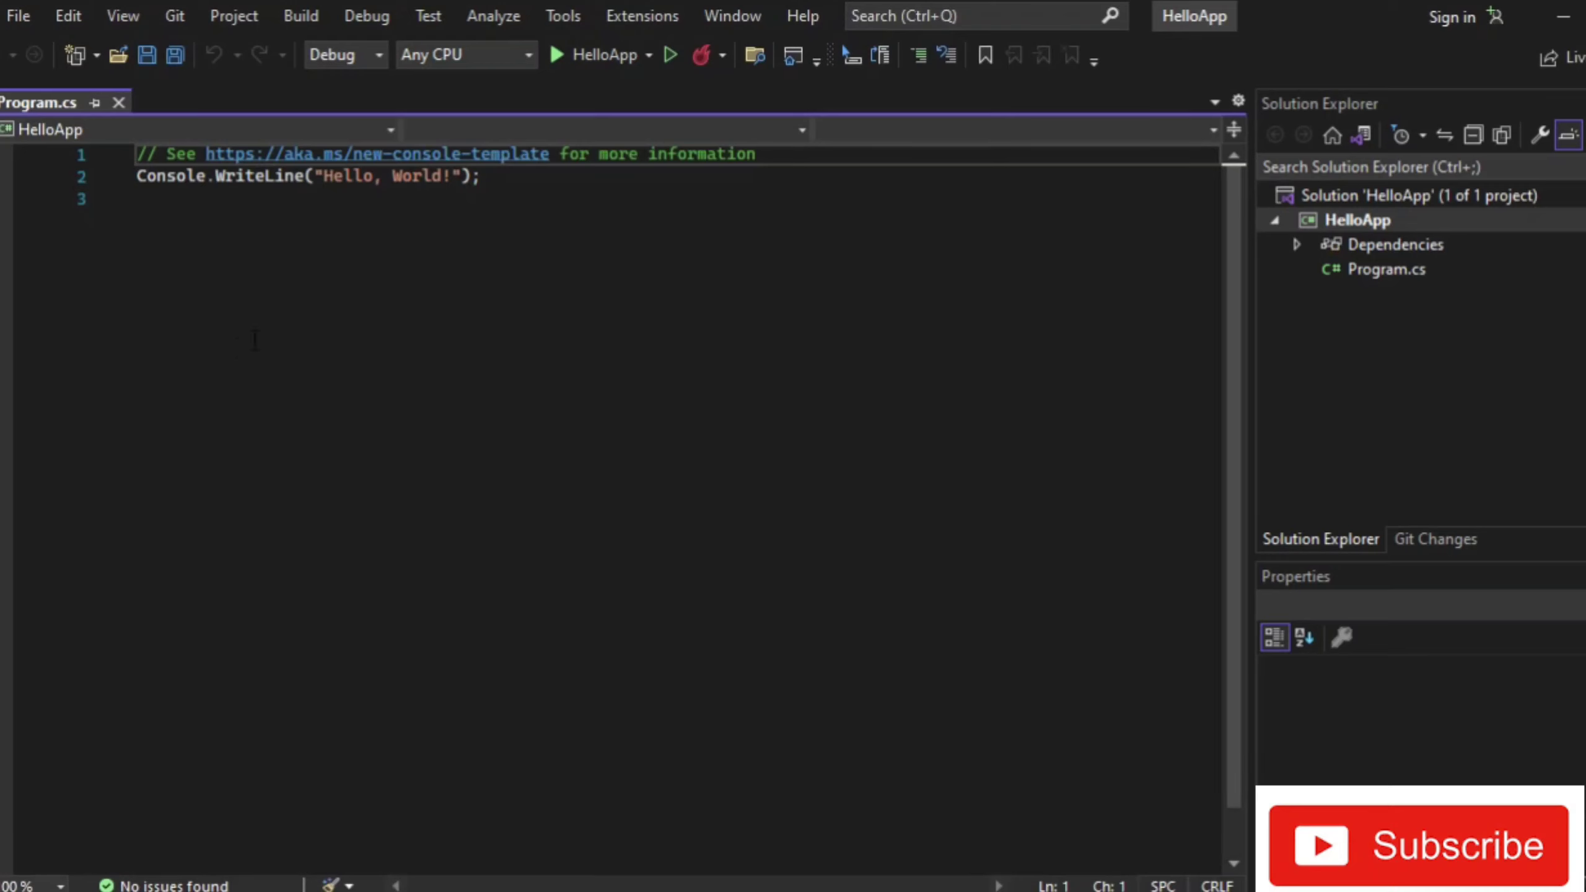
Step: Add the statement Console.ReadLine(); below the Console.WriteLine line in Program.cs
{"action": "scroll", "coordinate": [240, 348], "scroll_direction": "up", "scroll_amount": 8}
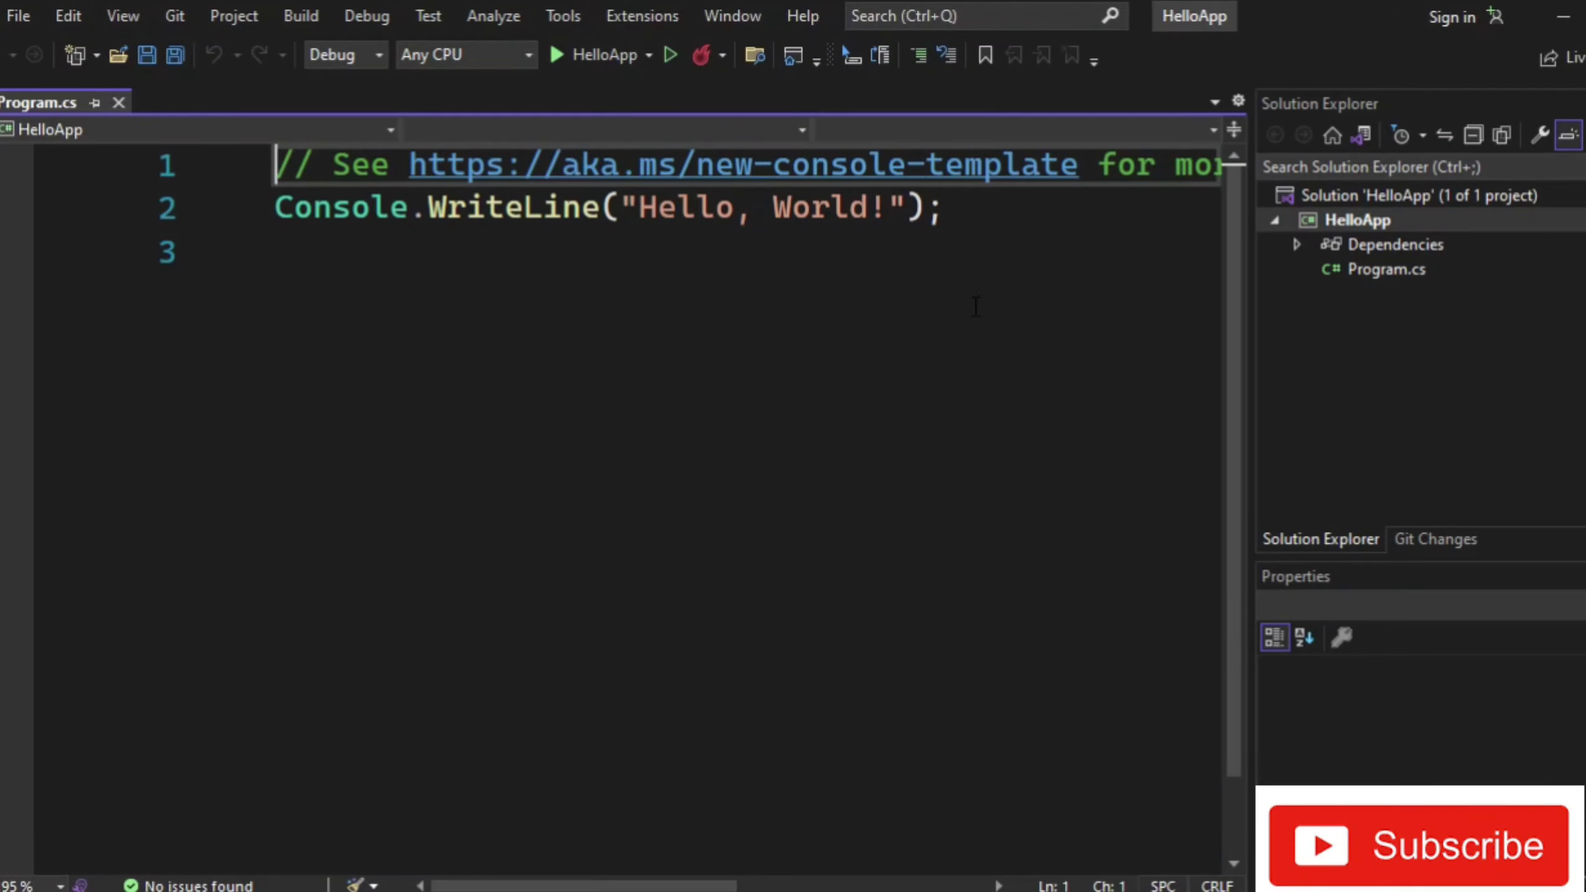
{"action": "scroll", "coordinate": [968, 290], "scroll_direction": "down", "scroll_amount": 2}
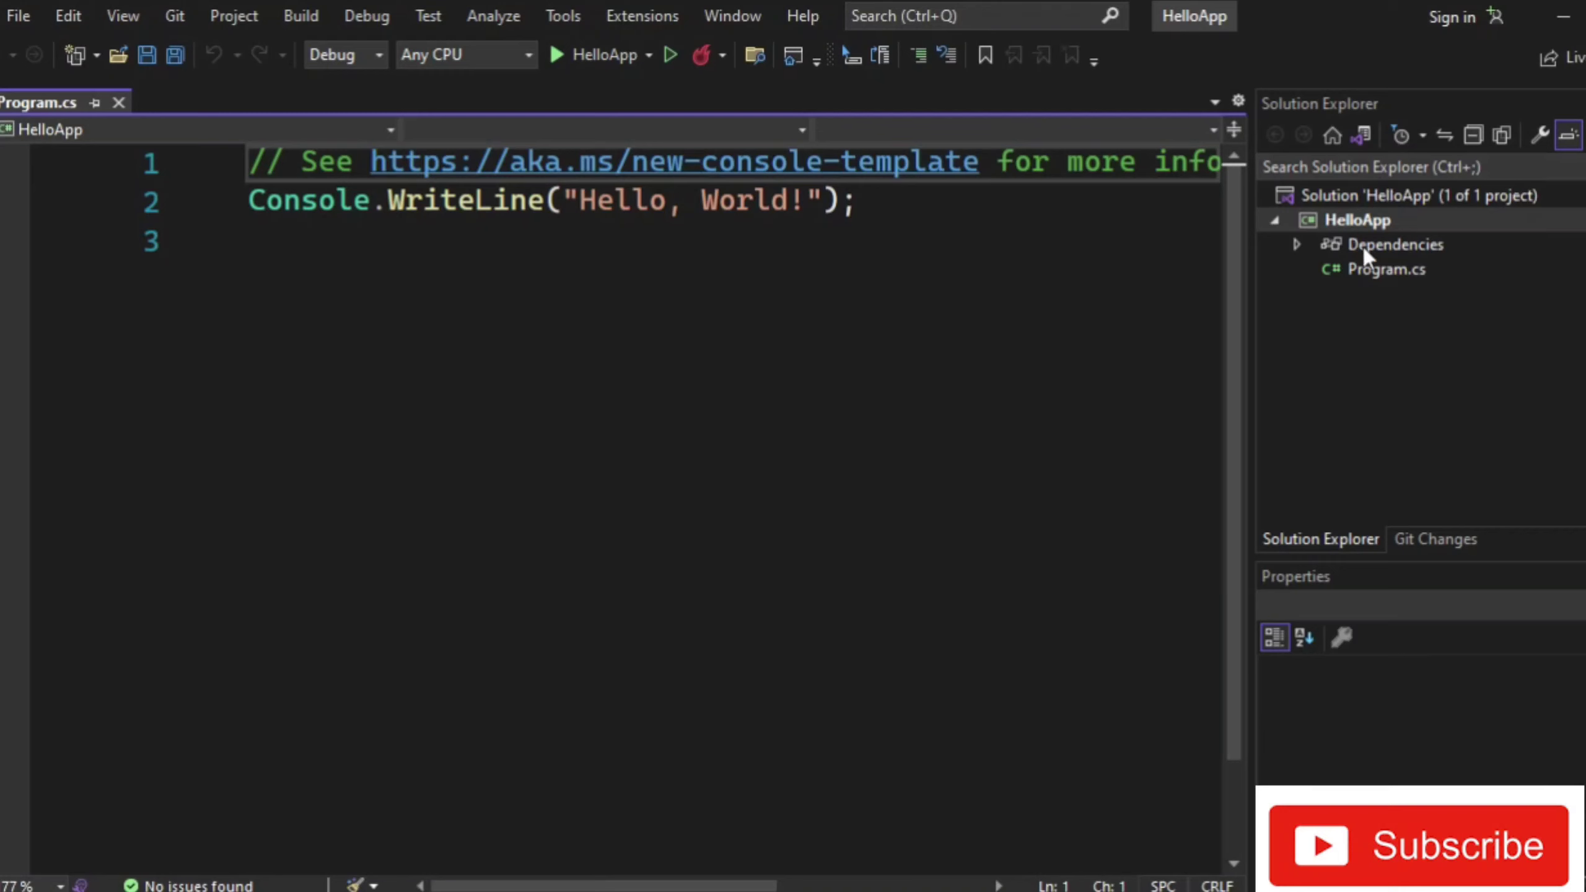
{"action": "left_click", "coordinate": [1371, 271]}
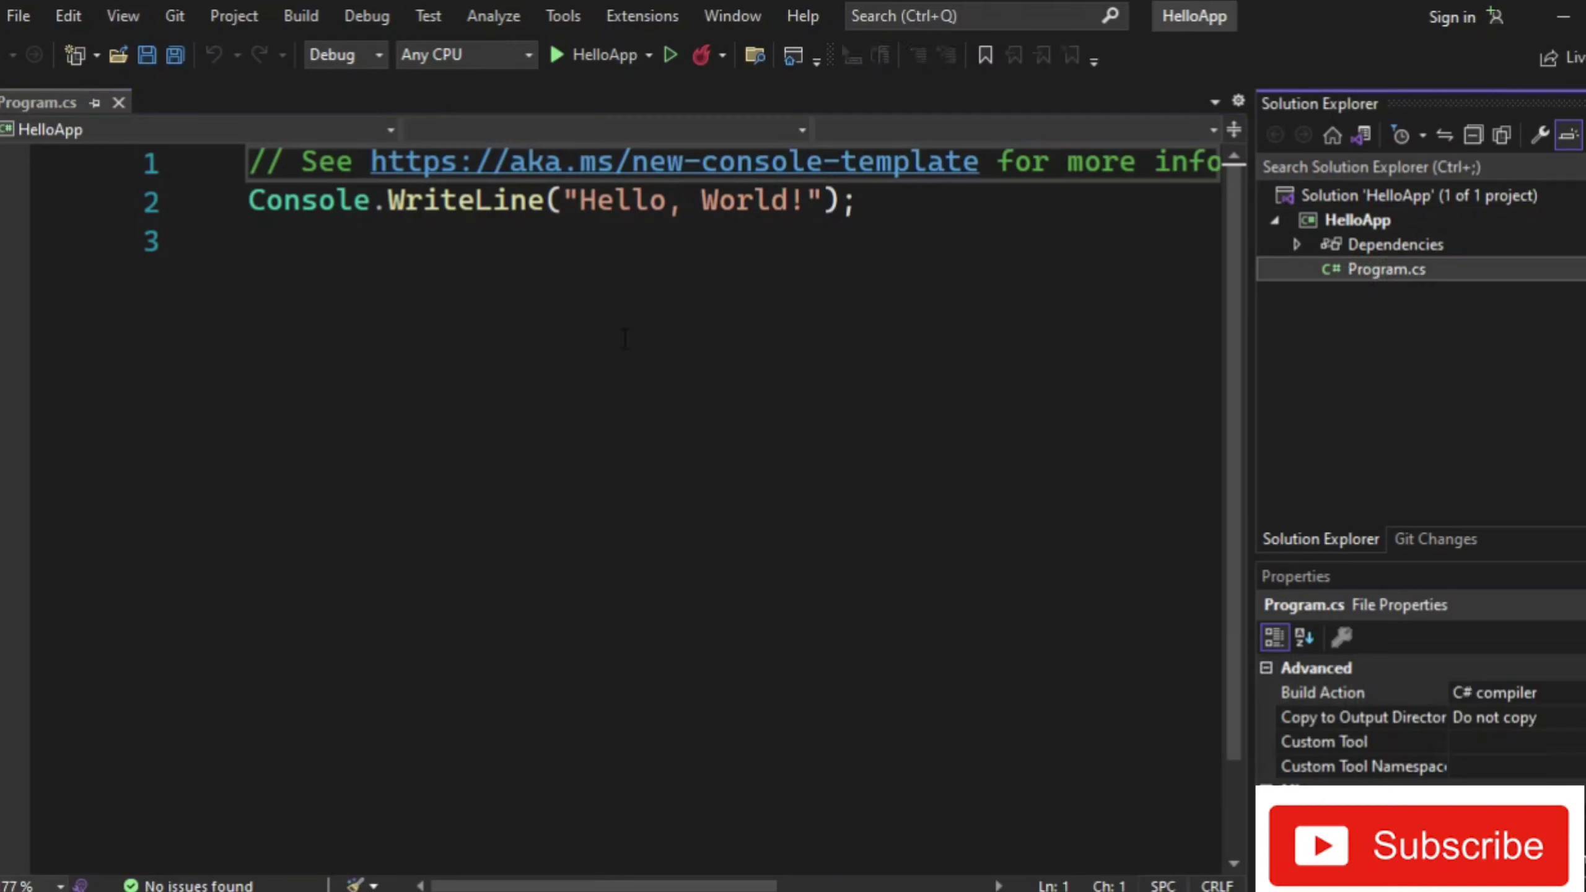
{"action": "left_click", "coordinate": [894, 202]}
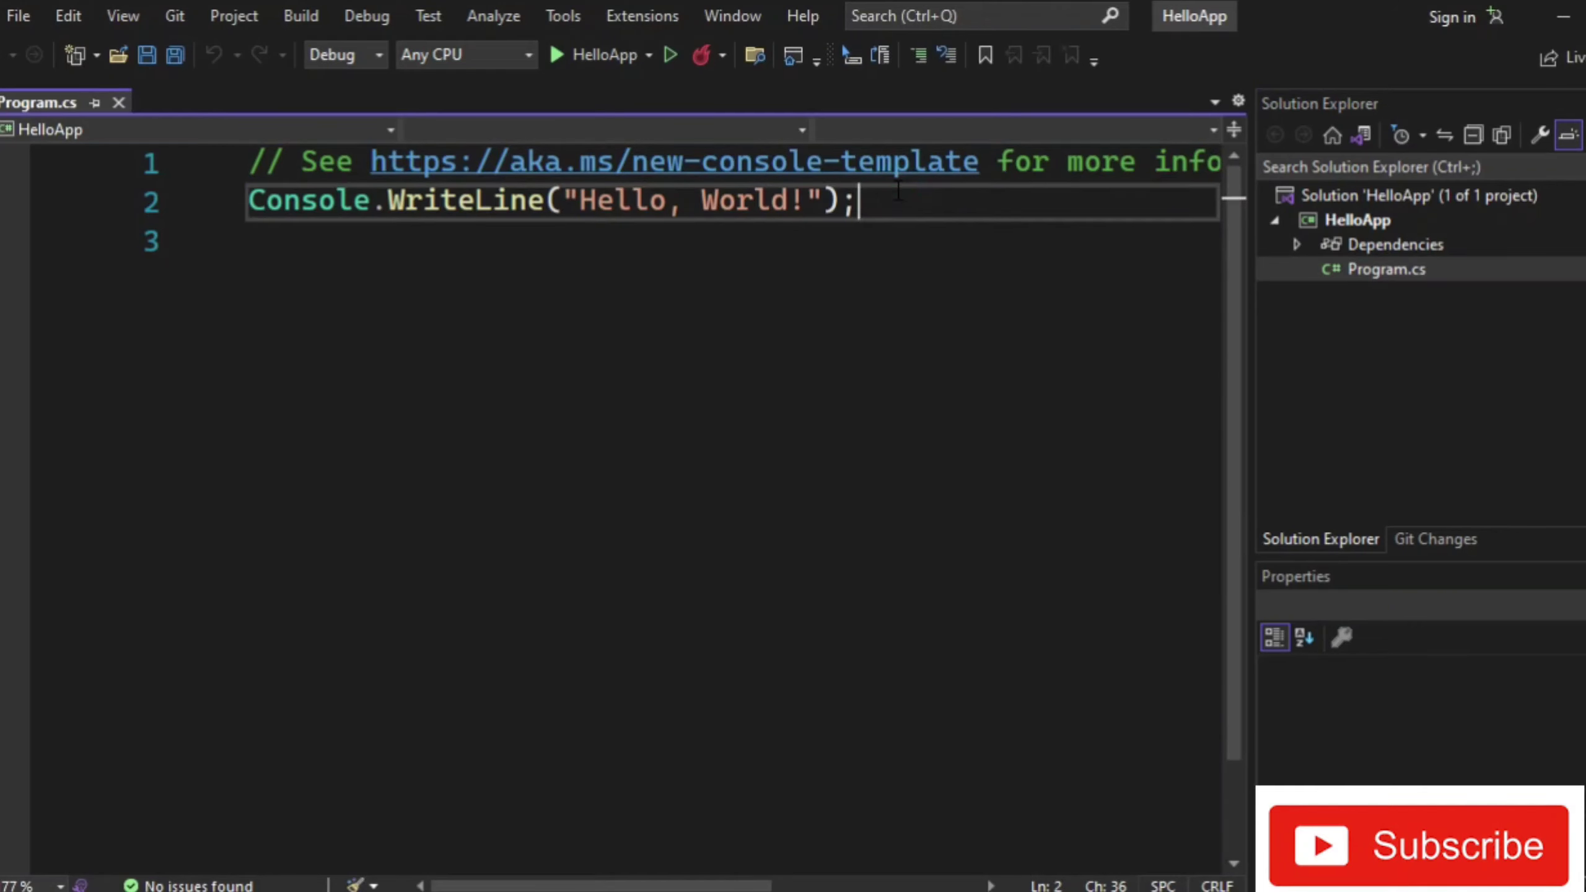
{"action": "key", "text": "Return"}
{"action": "type", "text": "Con"}
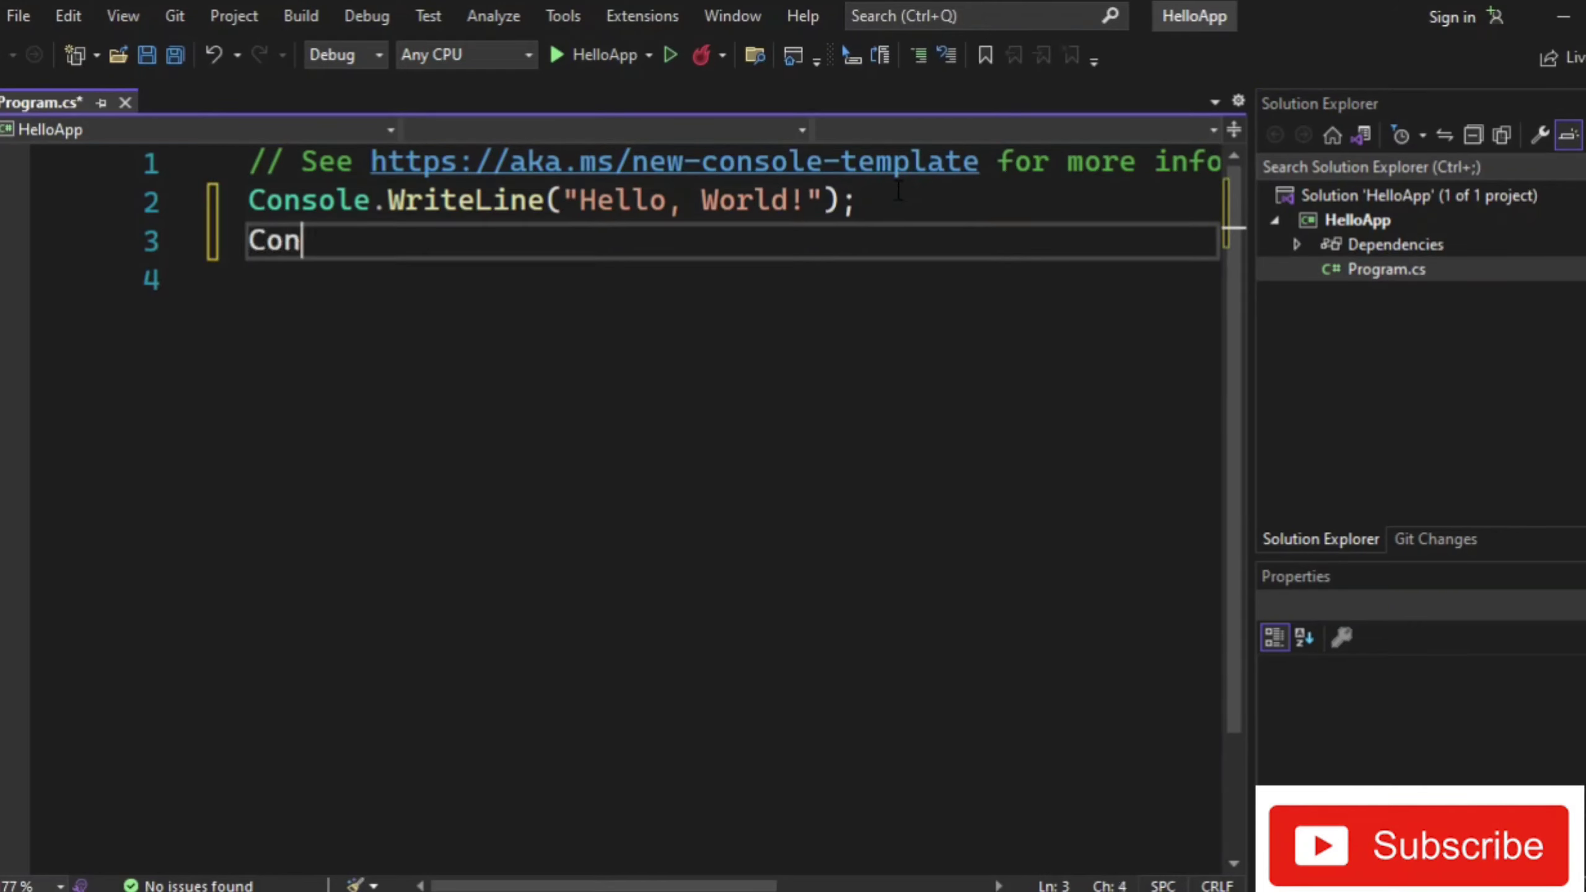
{"action": "type", "text": "sole.ReadLine();"}
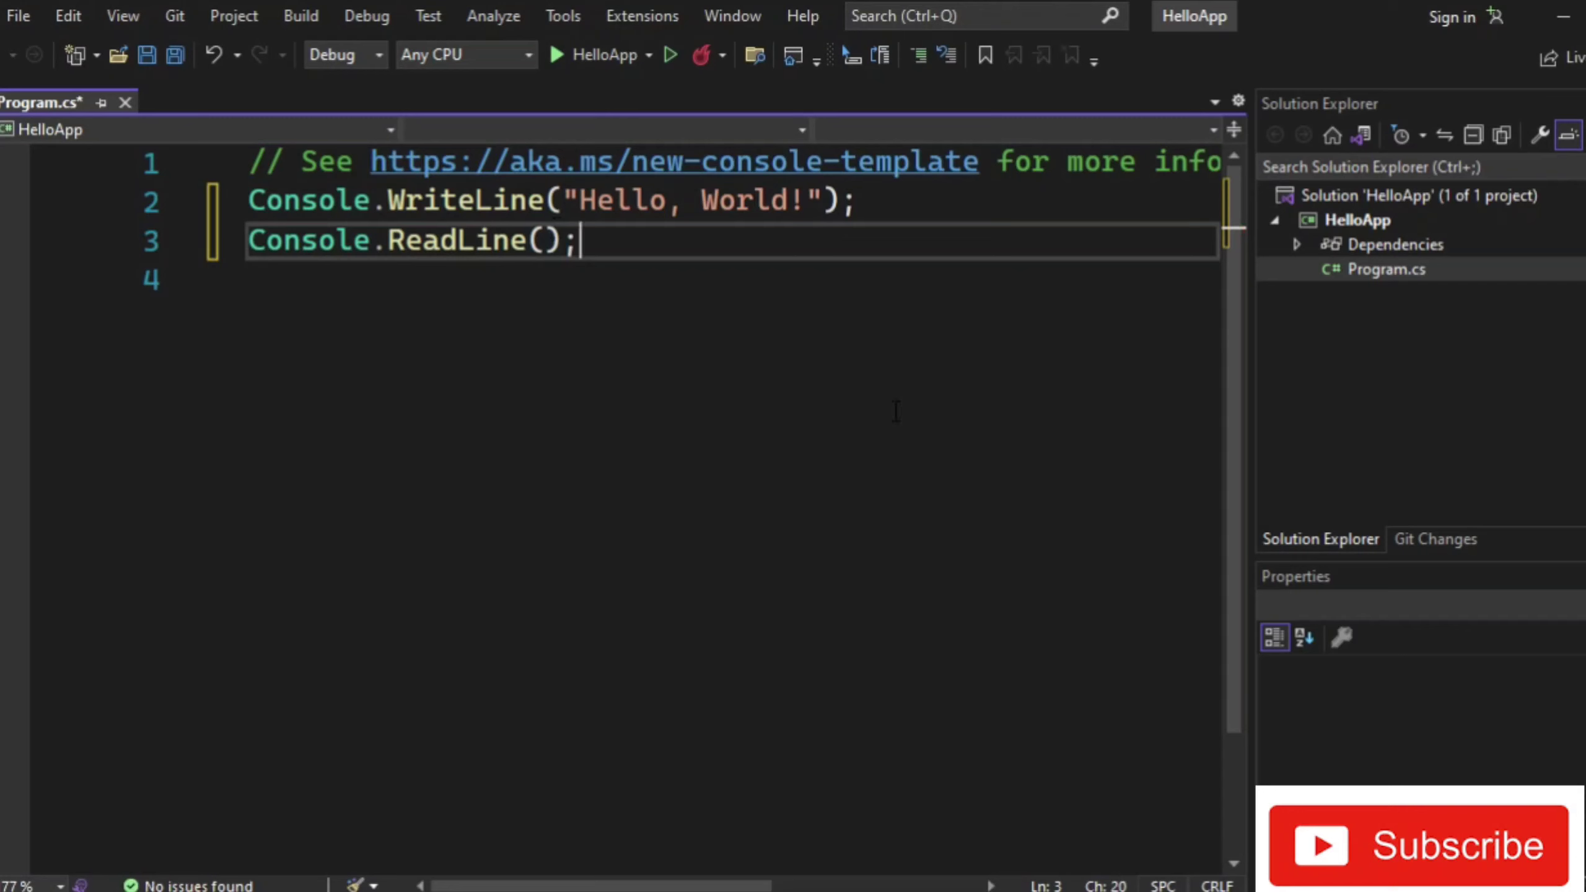
{"action": "left_click", "coordinate": [892, 411]}
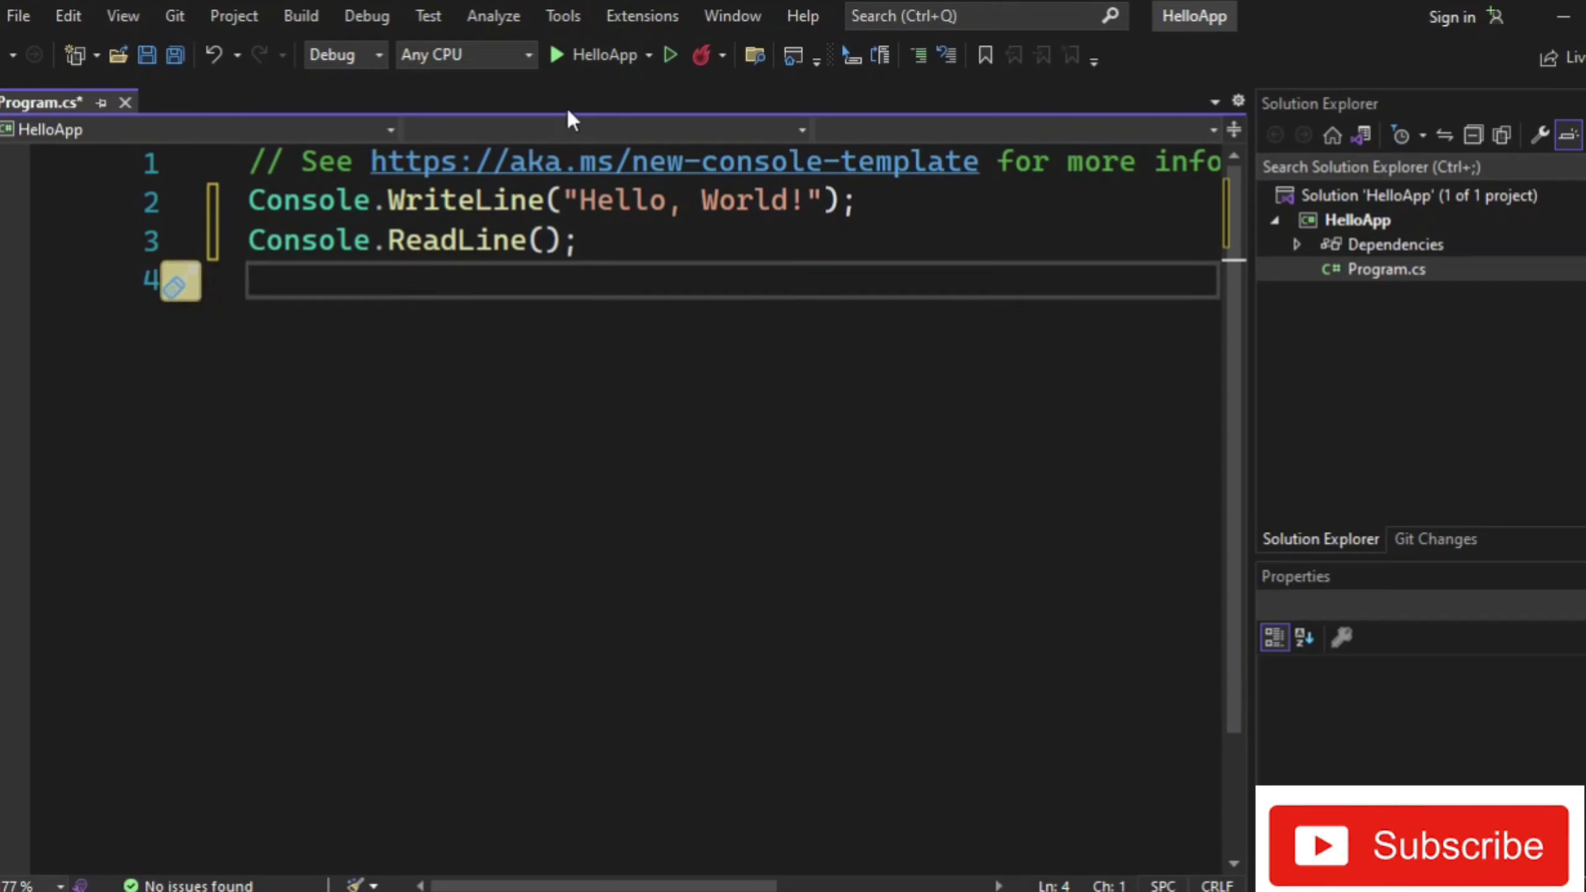
Step: Run HelloApp to check its console output, and end the running program
{"action": "left_click", "coordinate": [557, 57]}
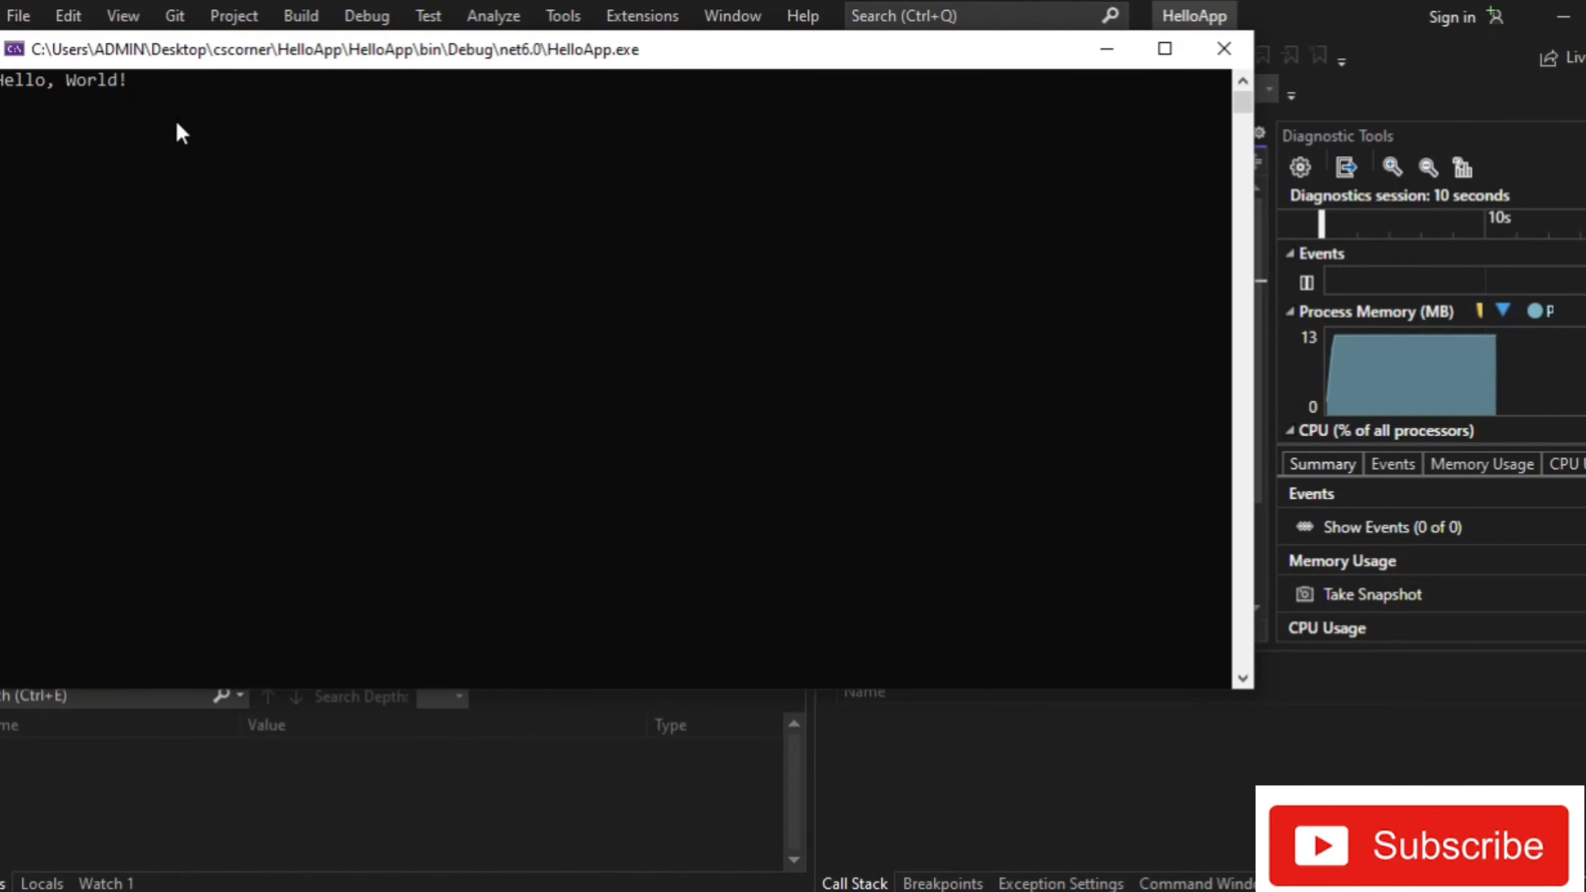
{"action": "key", "text": "Return"}
{"action": "key", "text": "Return"}
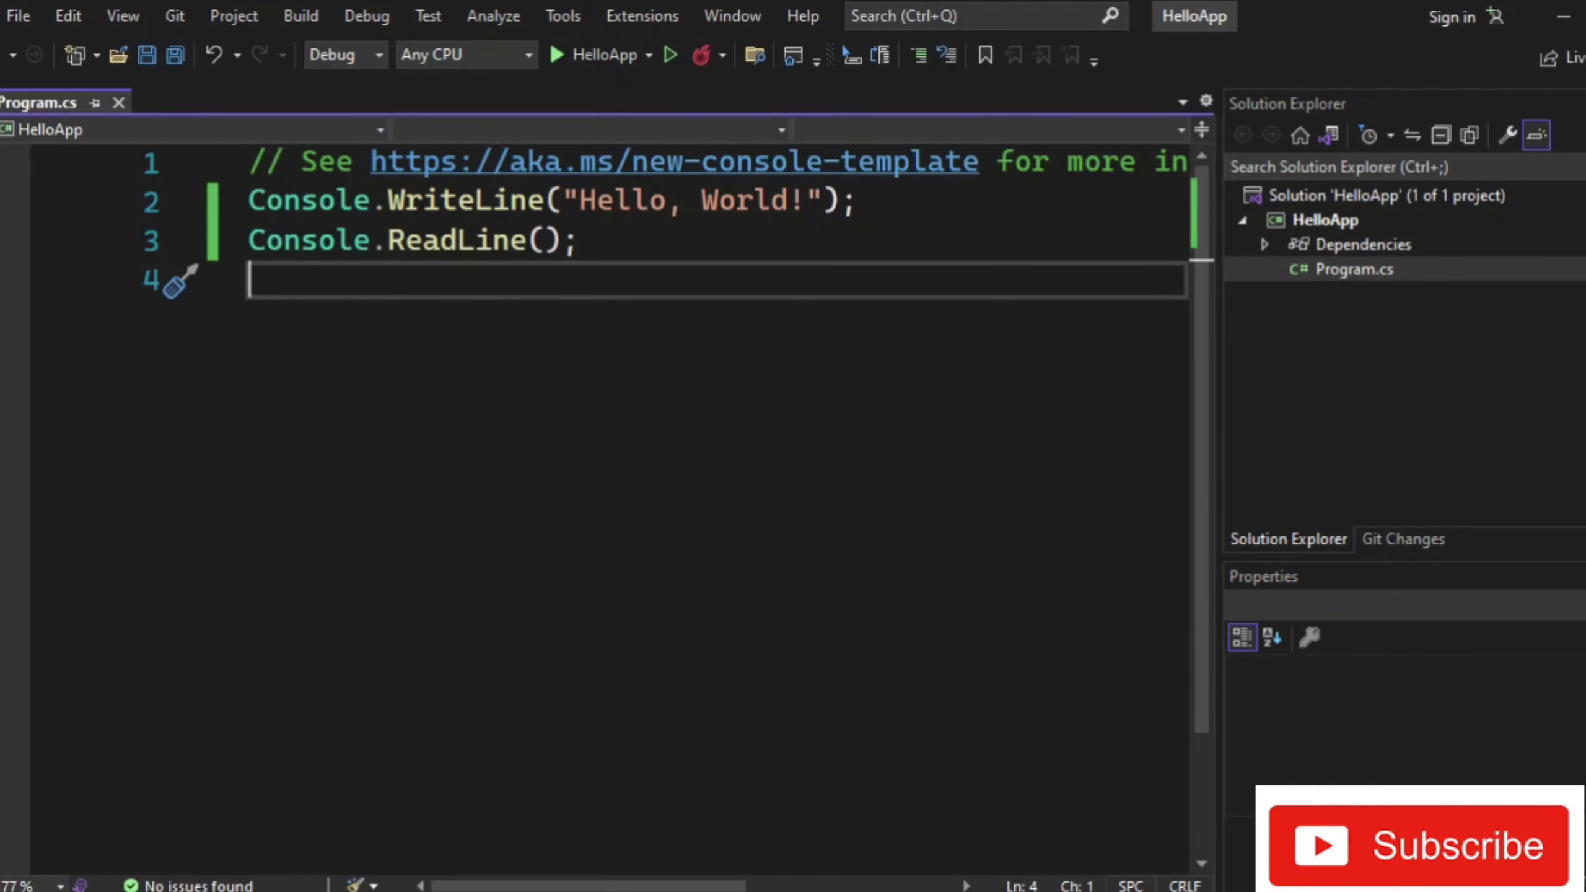
Step: Close the Solution Explorer and Git Changes windows
{"action": "left_click", "coordinate": [1584, 103]}
{"action": "left_click", "coordinate": [1584, 103]}
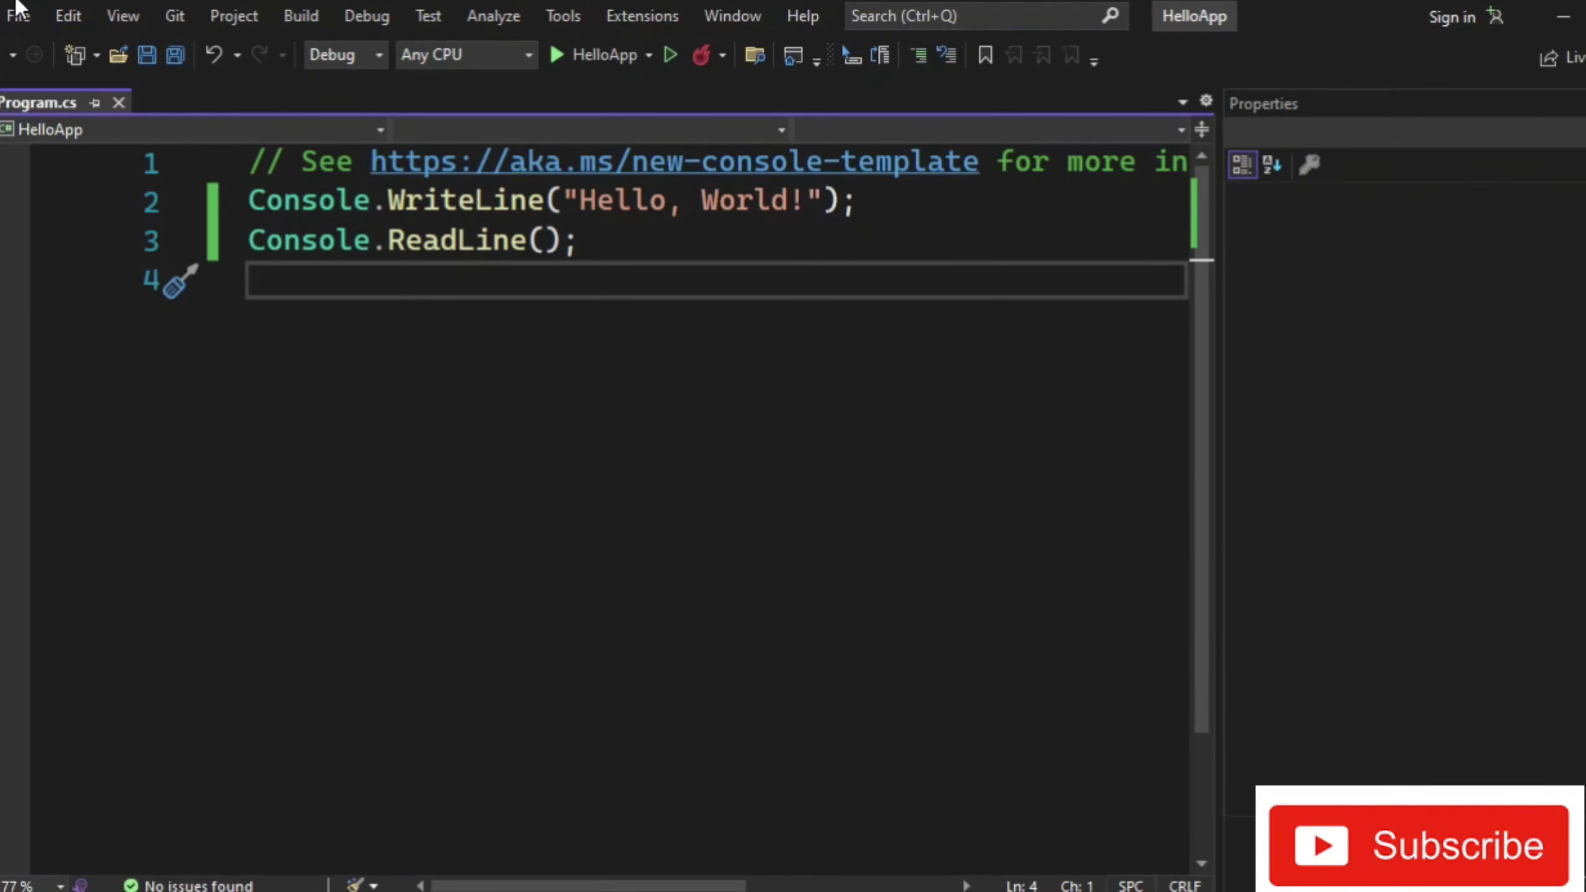
Step: Start another new project from the C# Windows Forms App template and proceed to its configuration
{"action": "left_click", "coordinate": [17, 17]}
{"action": "mouse_move", "coordinate": [13, 52]}
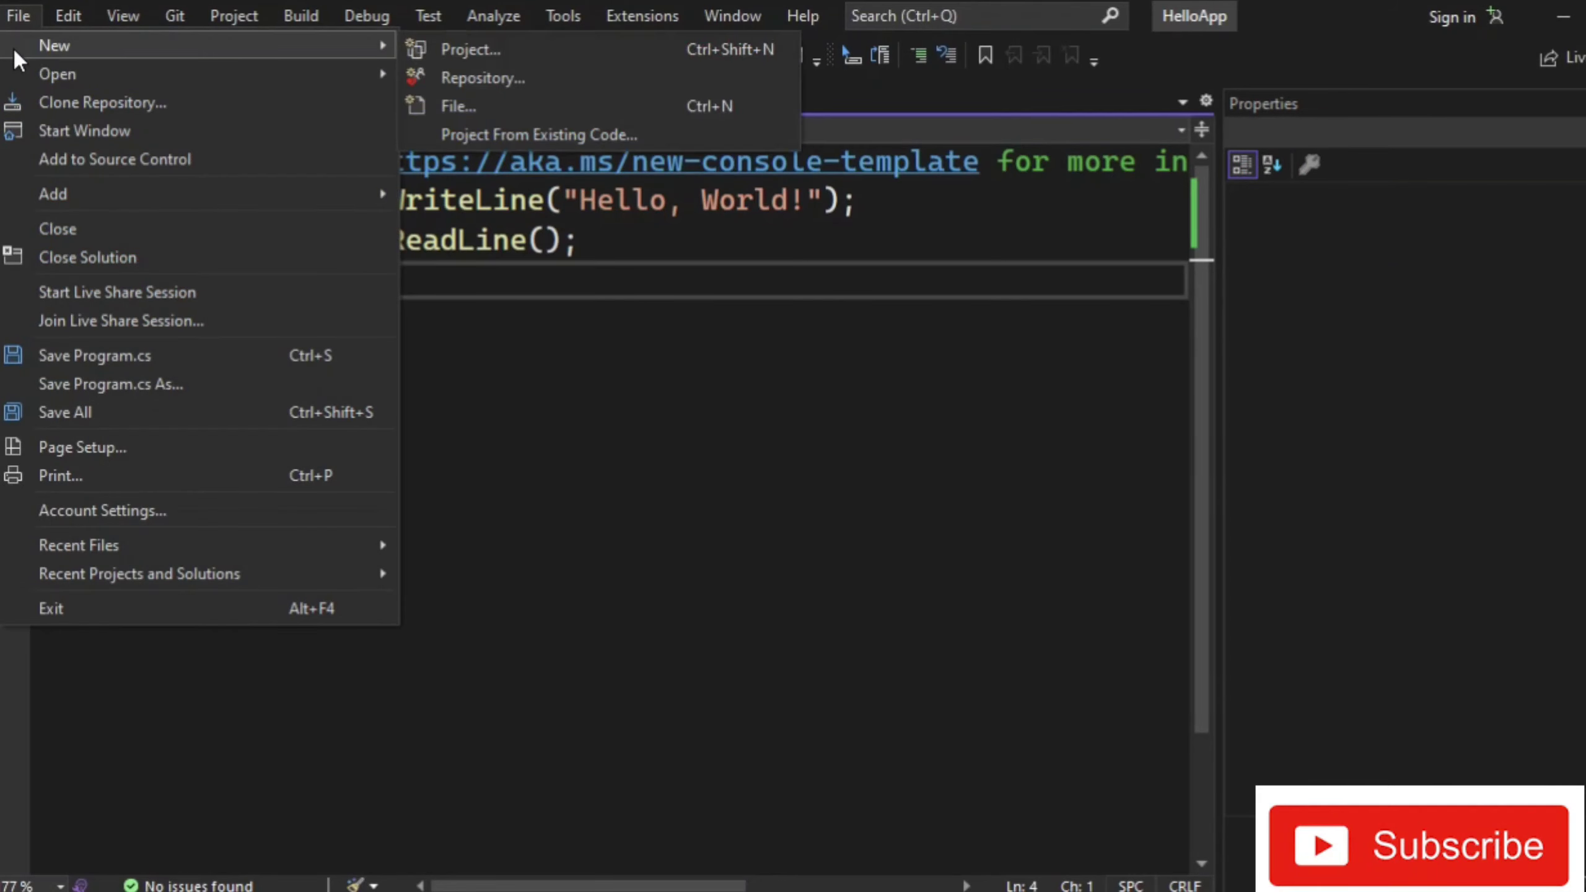
{"action": "left_click", "coordinate": [422, 49]}
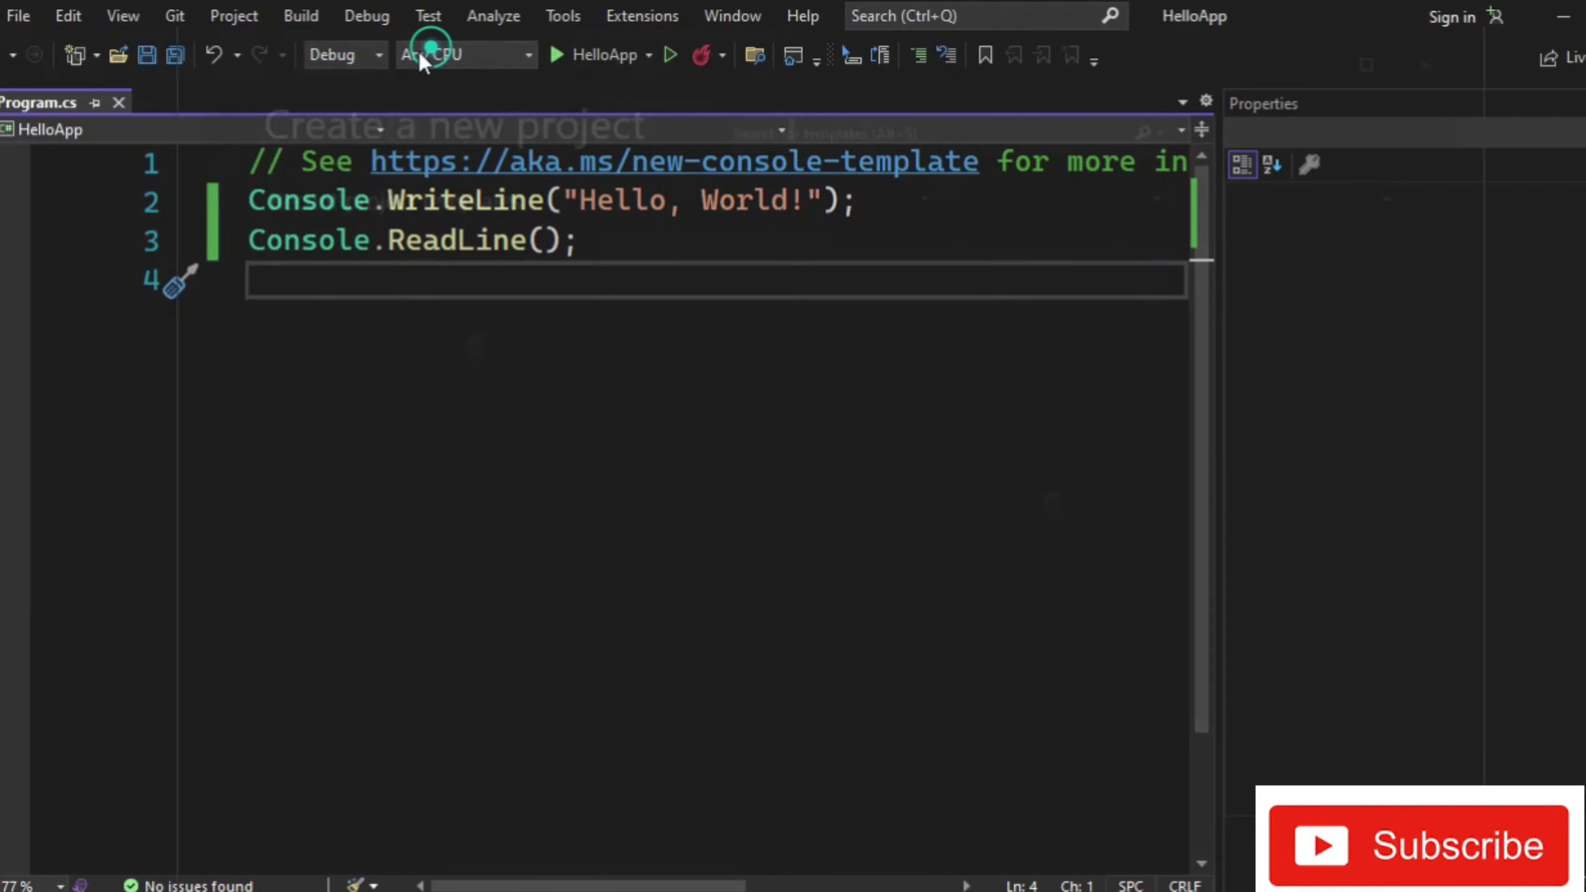
{"action": "left_click", "coordinate": [863, 674]}
{"action": "left_click", "coordinate": [840, 716]}
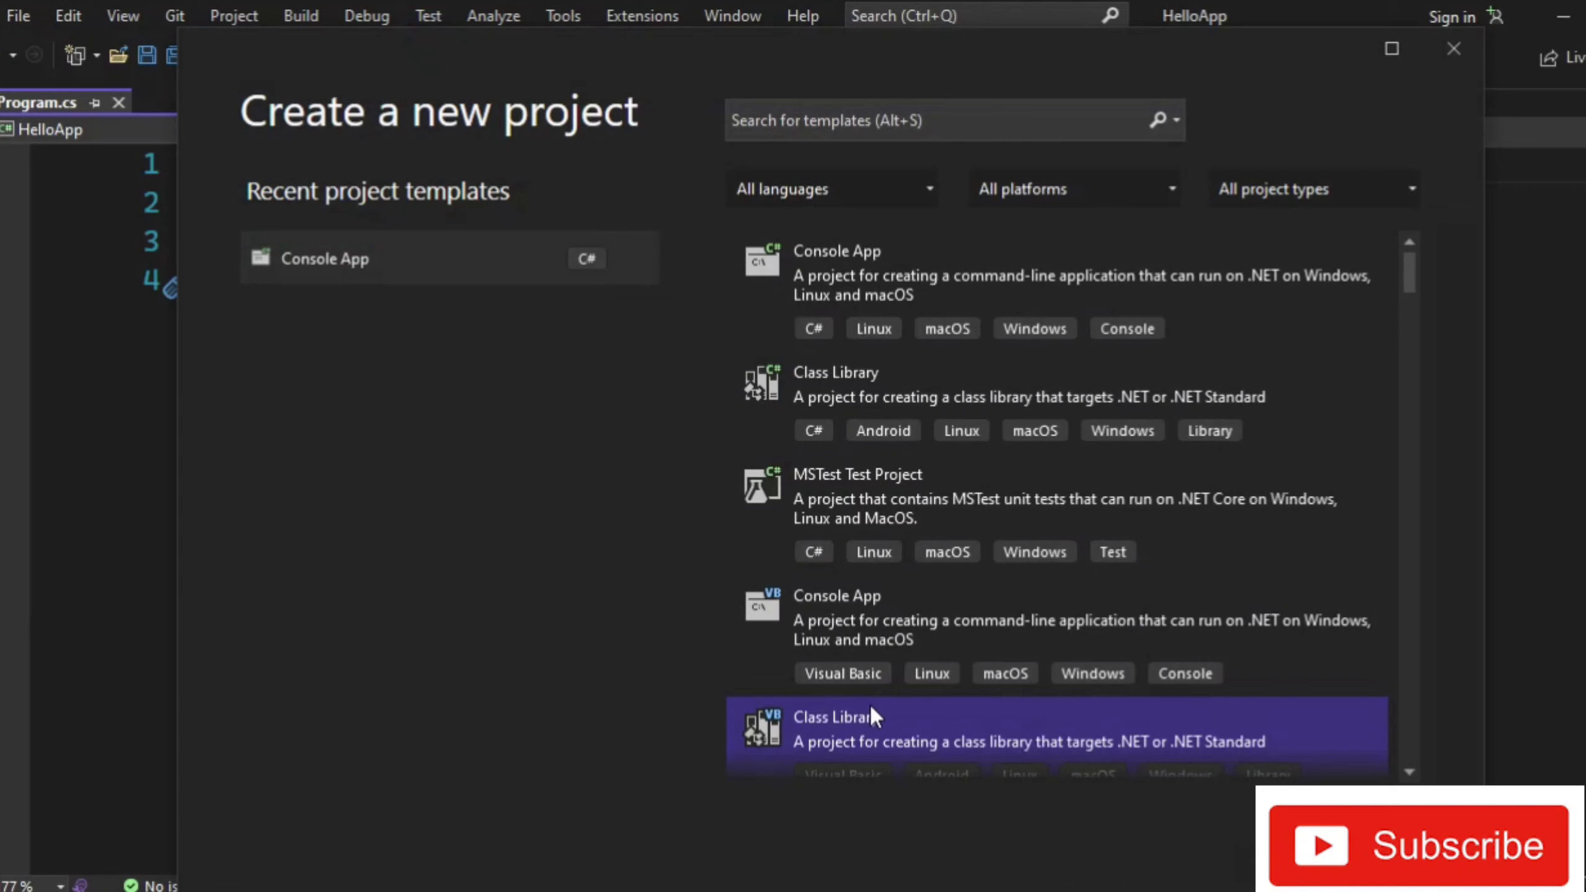
{"action": "scroll", "coordinate": [870, 705], "scroll_direction": "down", "scroll_amount": 2}
{"action": "scroll", "coordinate": [864, 722], "scroll_direction": "down", "scroll_amount": 3}
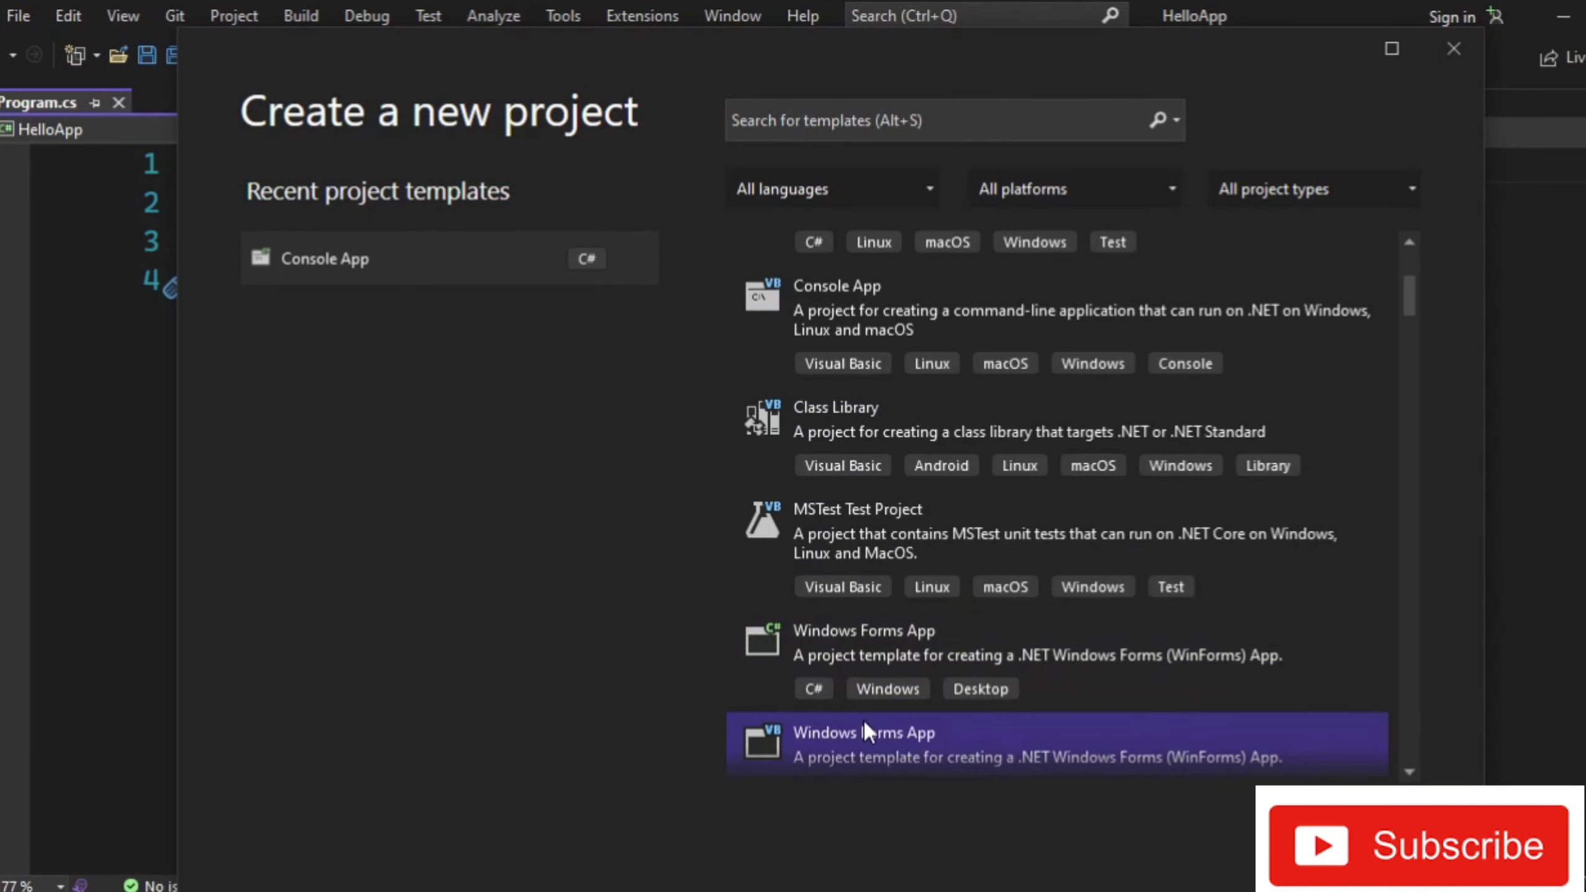
{"action": "left_click", "coordinate": [875, 633]}
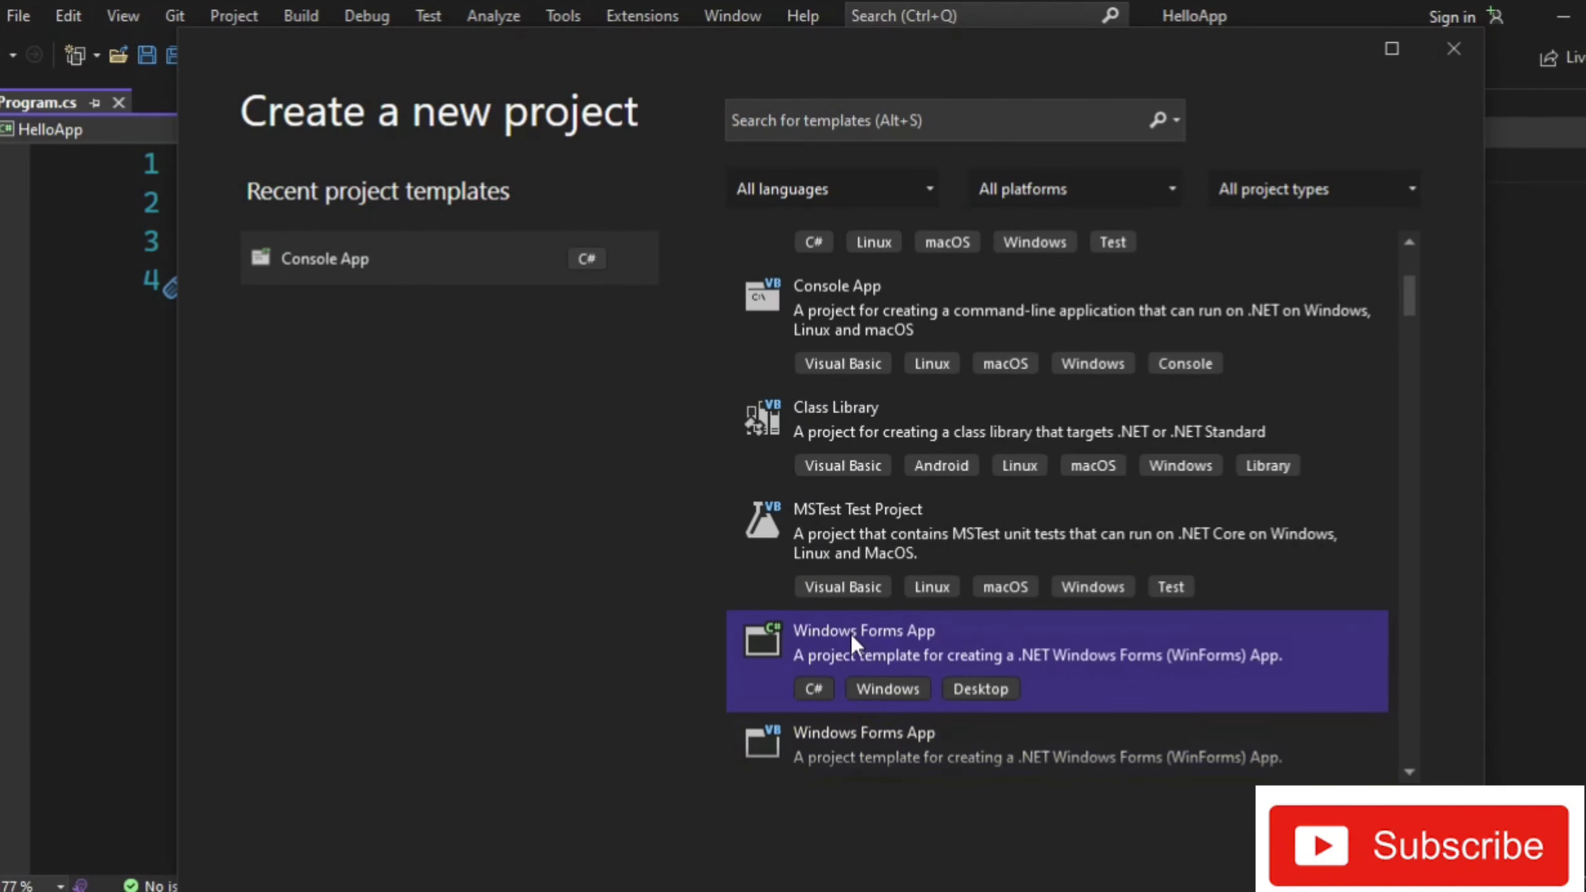
{"action": "left_click", "coordinate": [847, 637]}
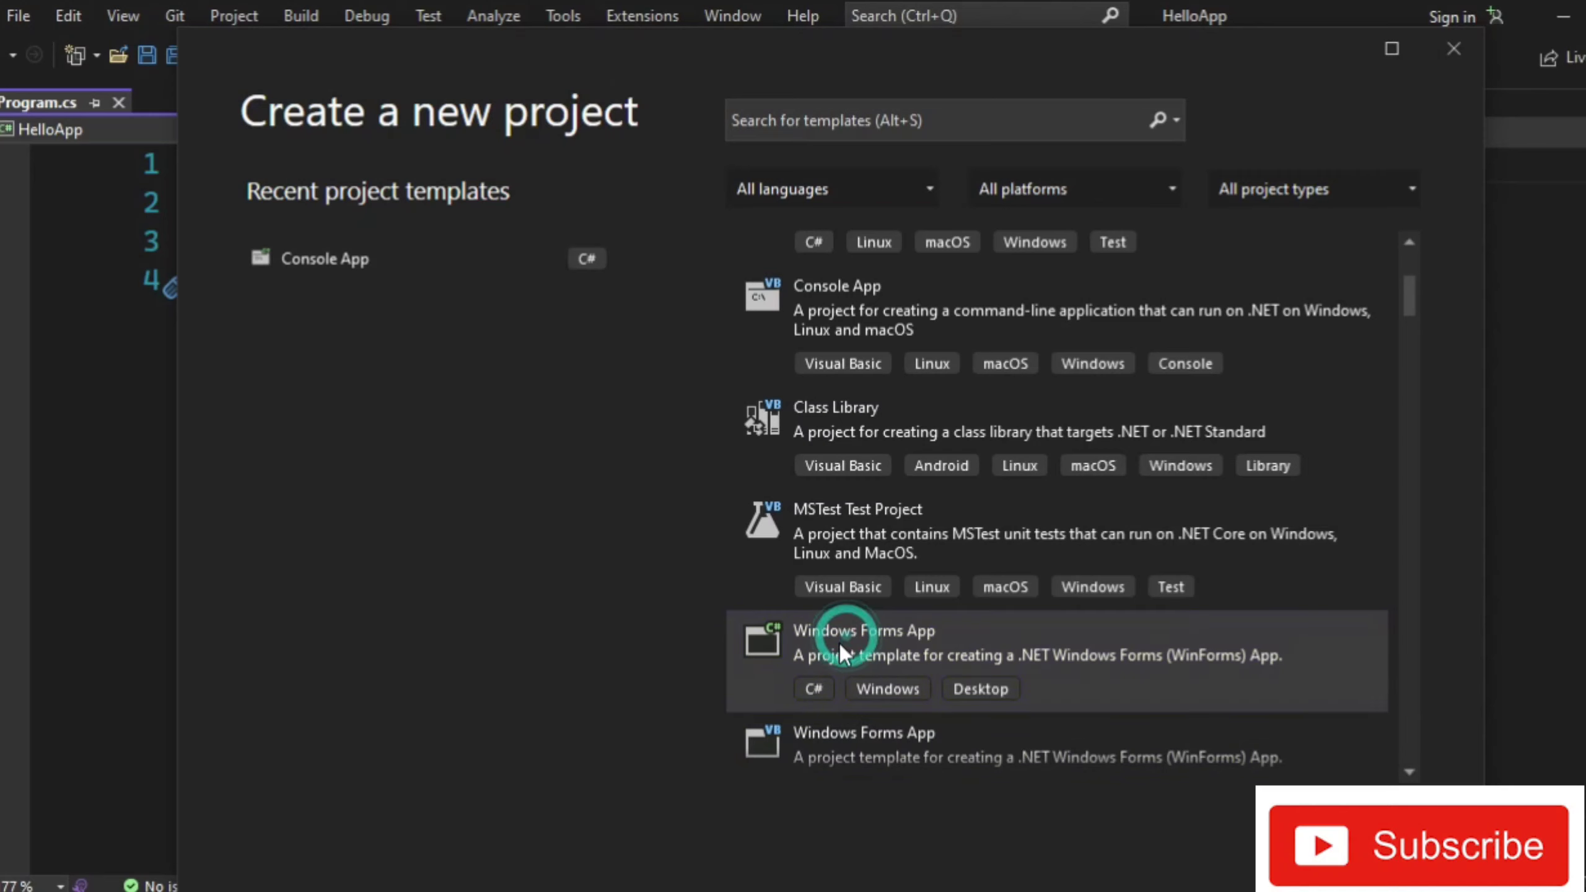
{"action": "left_click", "coordinate": [1365, 823]}
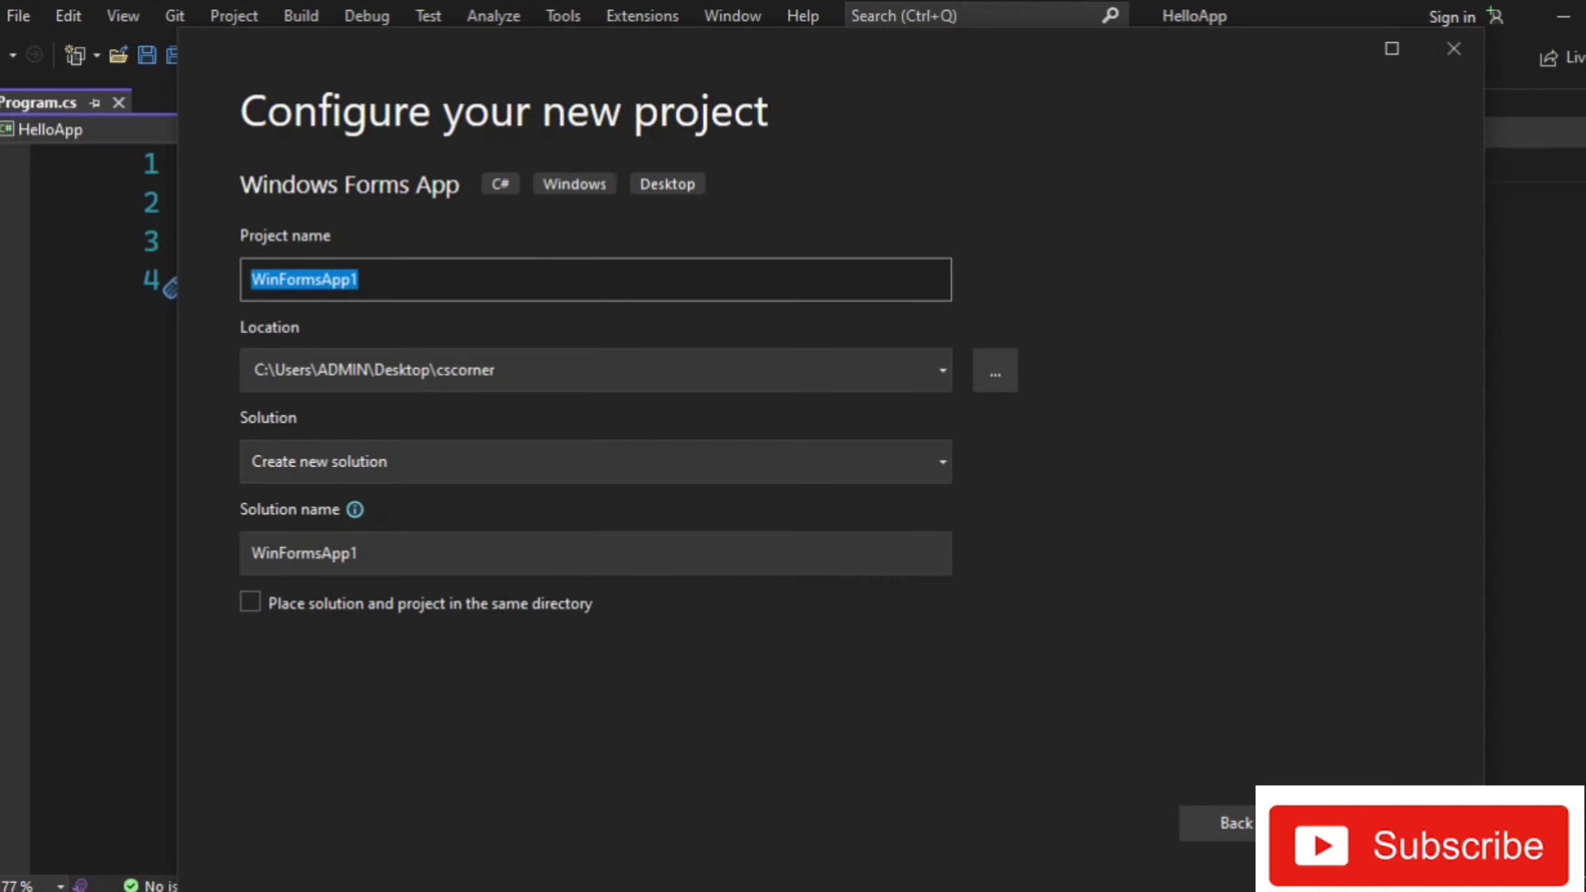
Step: Name the Windows Forms project HelloForm and create it with the .NET 6.0 (Long-term support) framework
{"action": "type", "text": "H"}
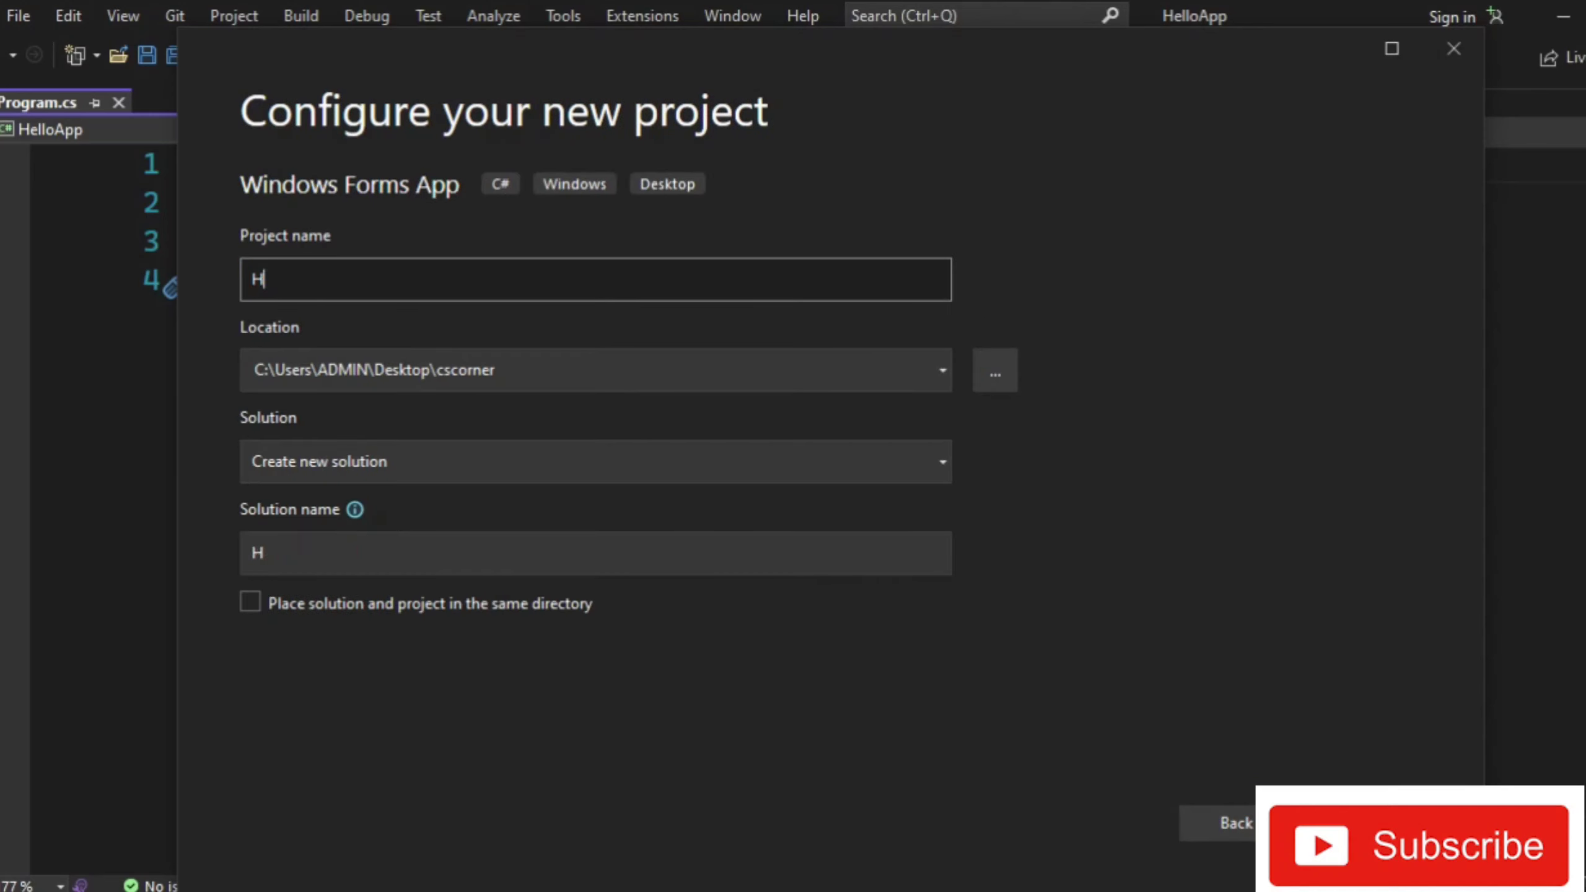
{"action": "type", "text": "elloForm"}
{"action": "key", "text": "Return"}
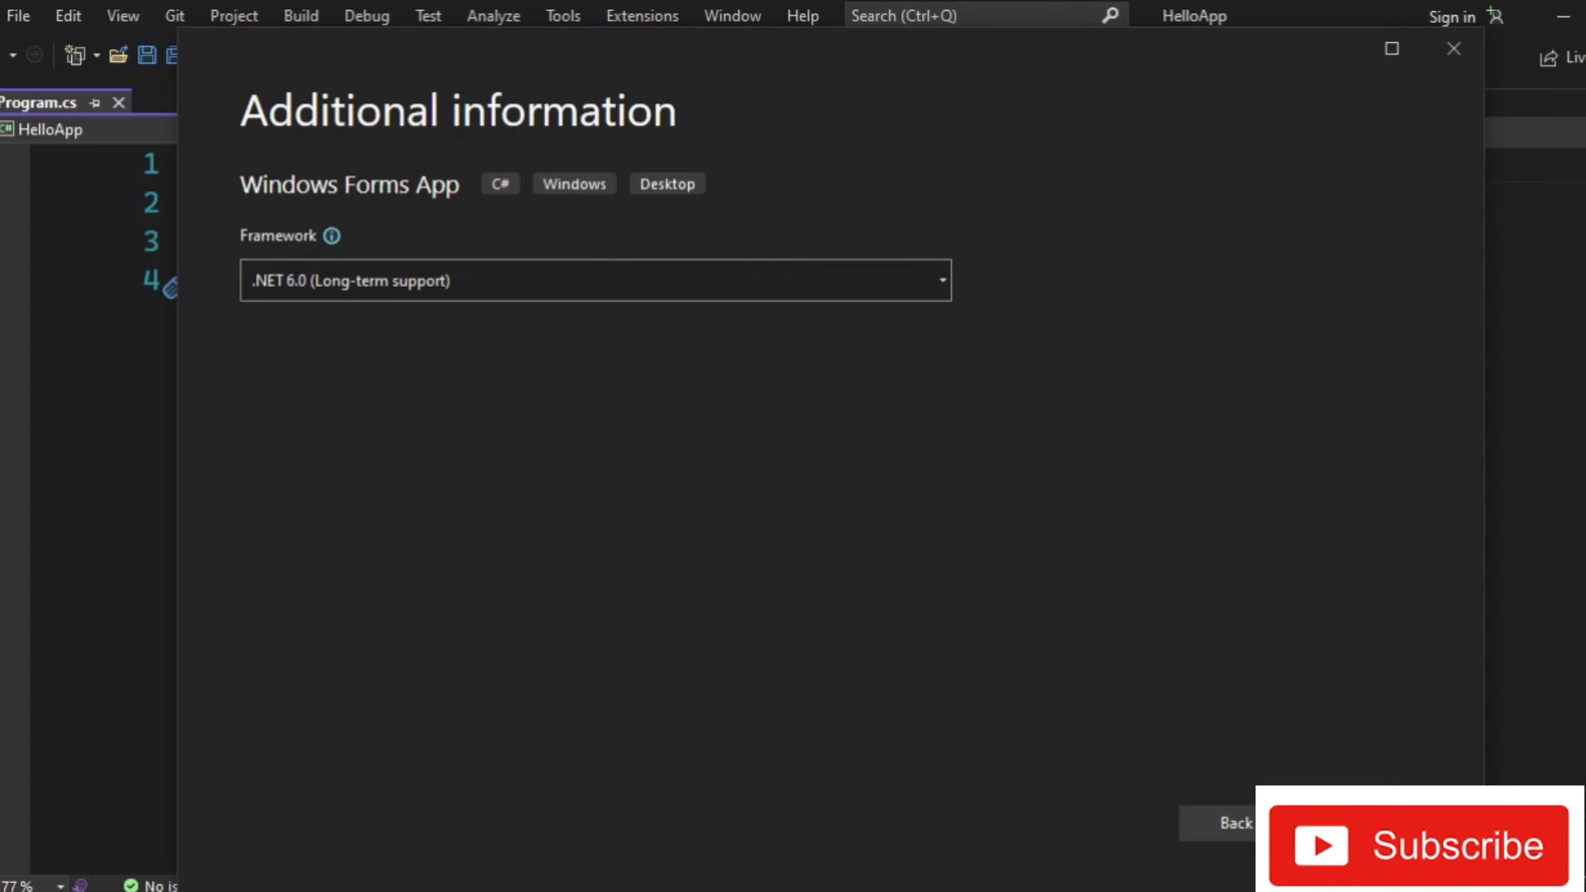
{"action": "left_click", "coordinate": [1363, 823]}
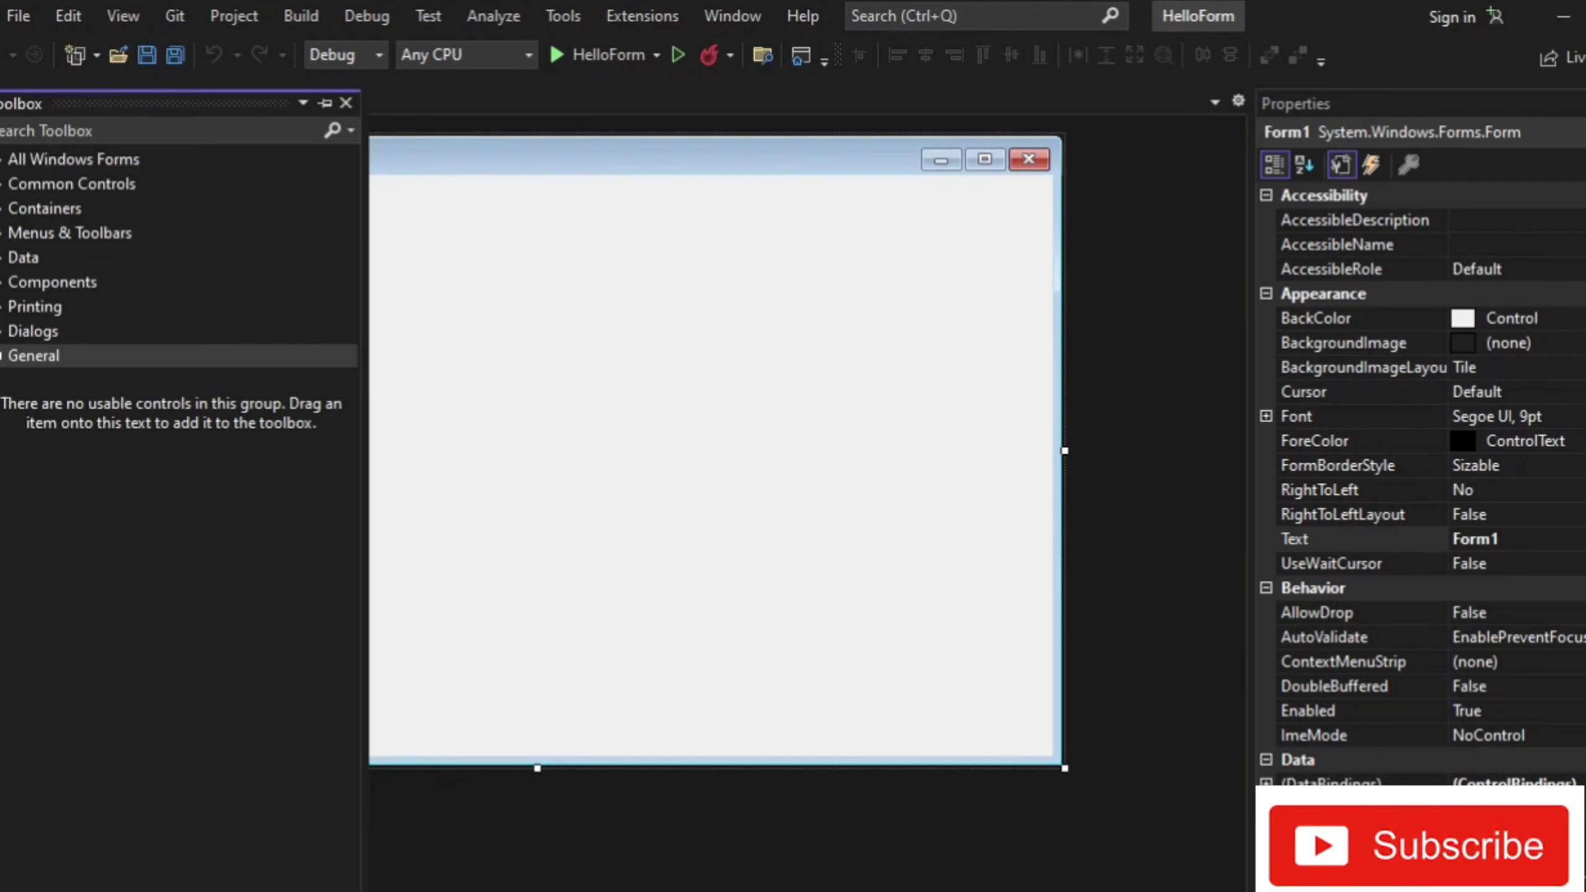
Step: Place a Label control slightly above the centre of Form1 and clear its Text property
{"action": "left_click", "coordinate": [5, 159]}
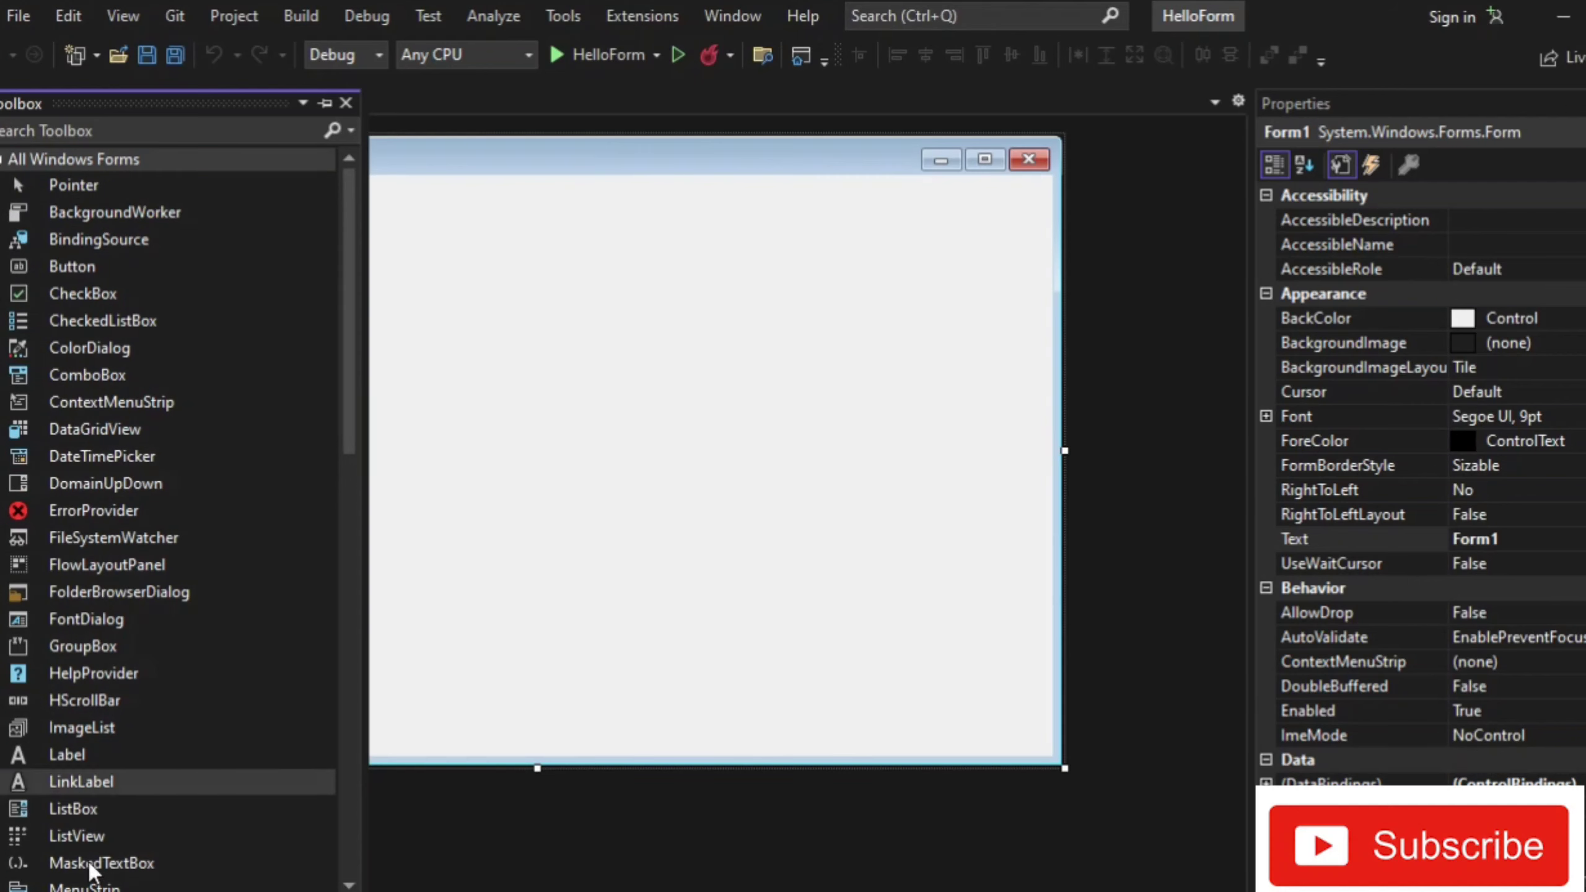
{"action": "left_click", "coordinate": [127, 753]}
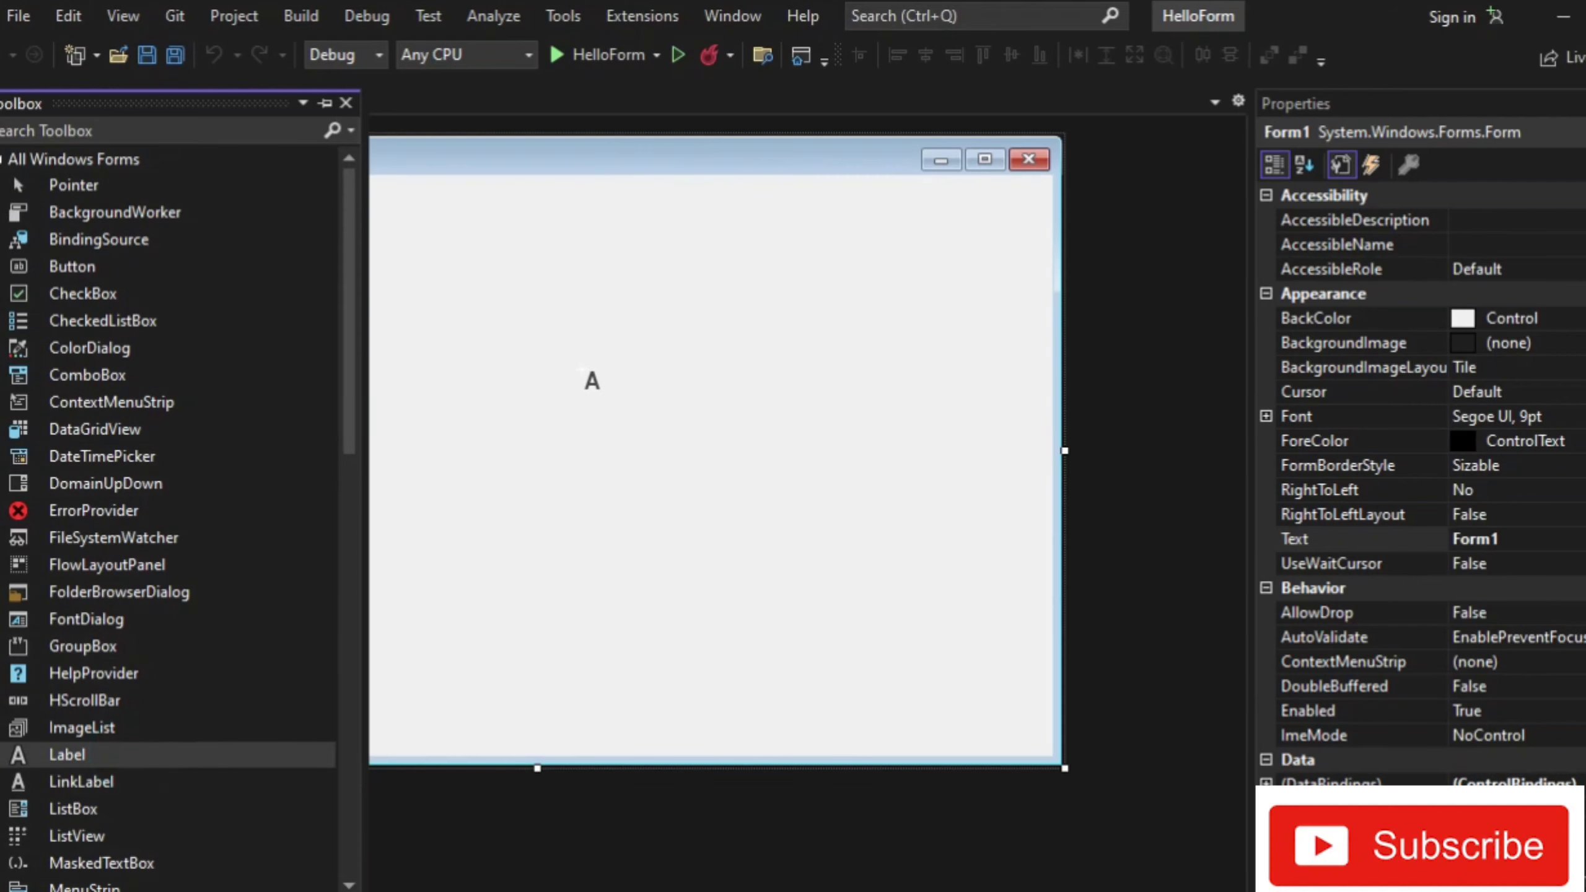
{"action": "left_click", "coordinate": [573, 371]}
{"action": "left_click_drag", "start_coordinate": [594, 381], "coordinate": [538, 386]}
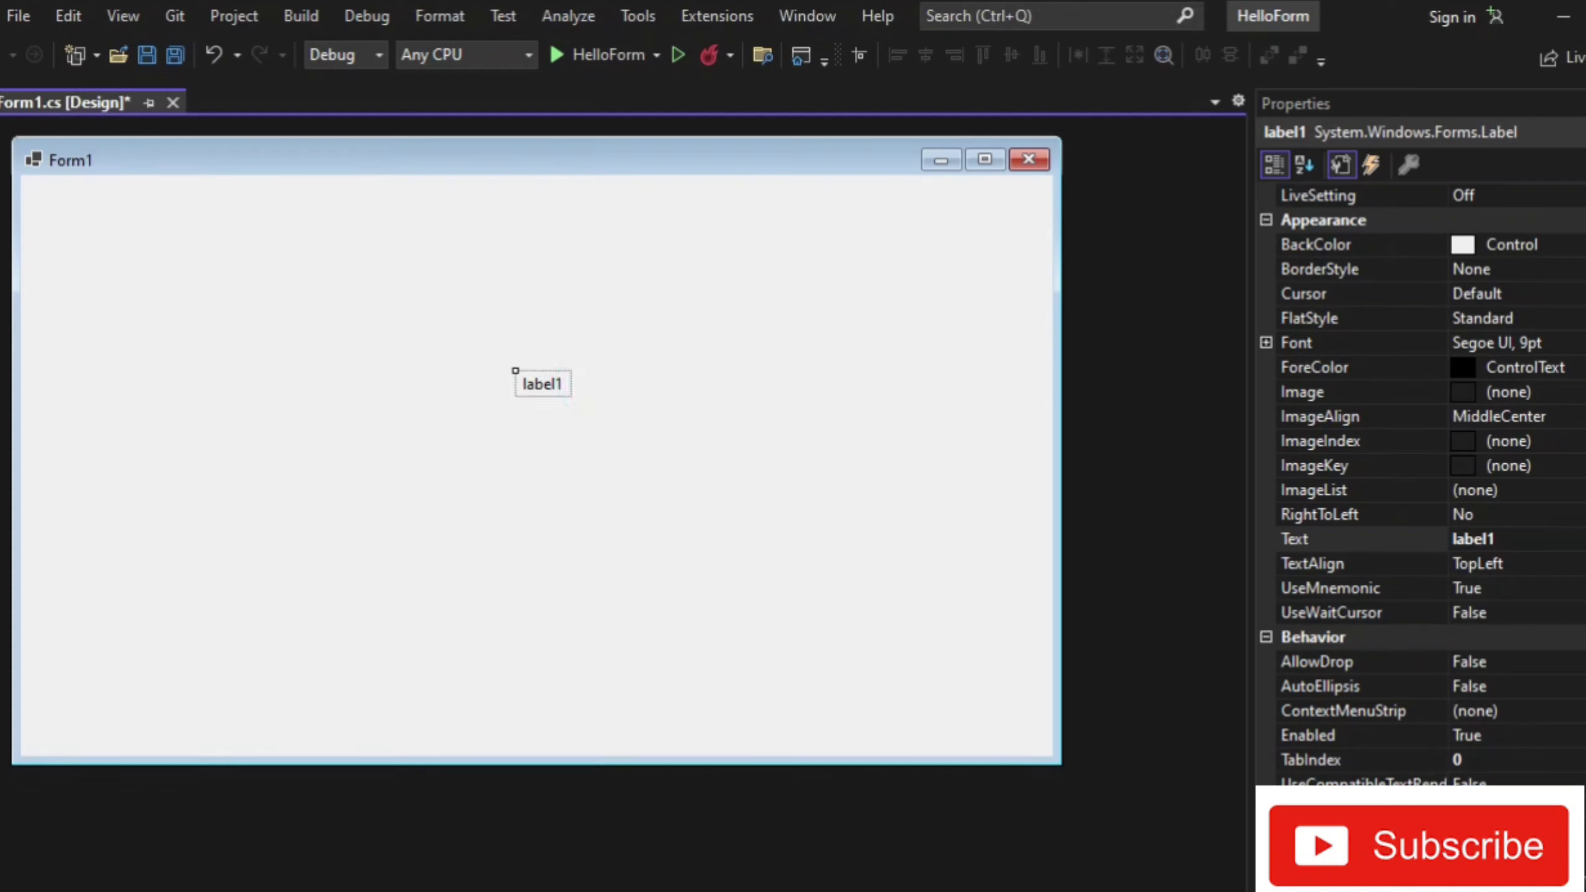
{"action": "left_click", "coordinate": [1568, 541]}
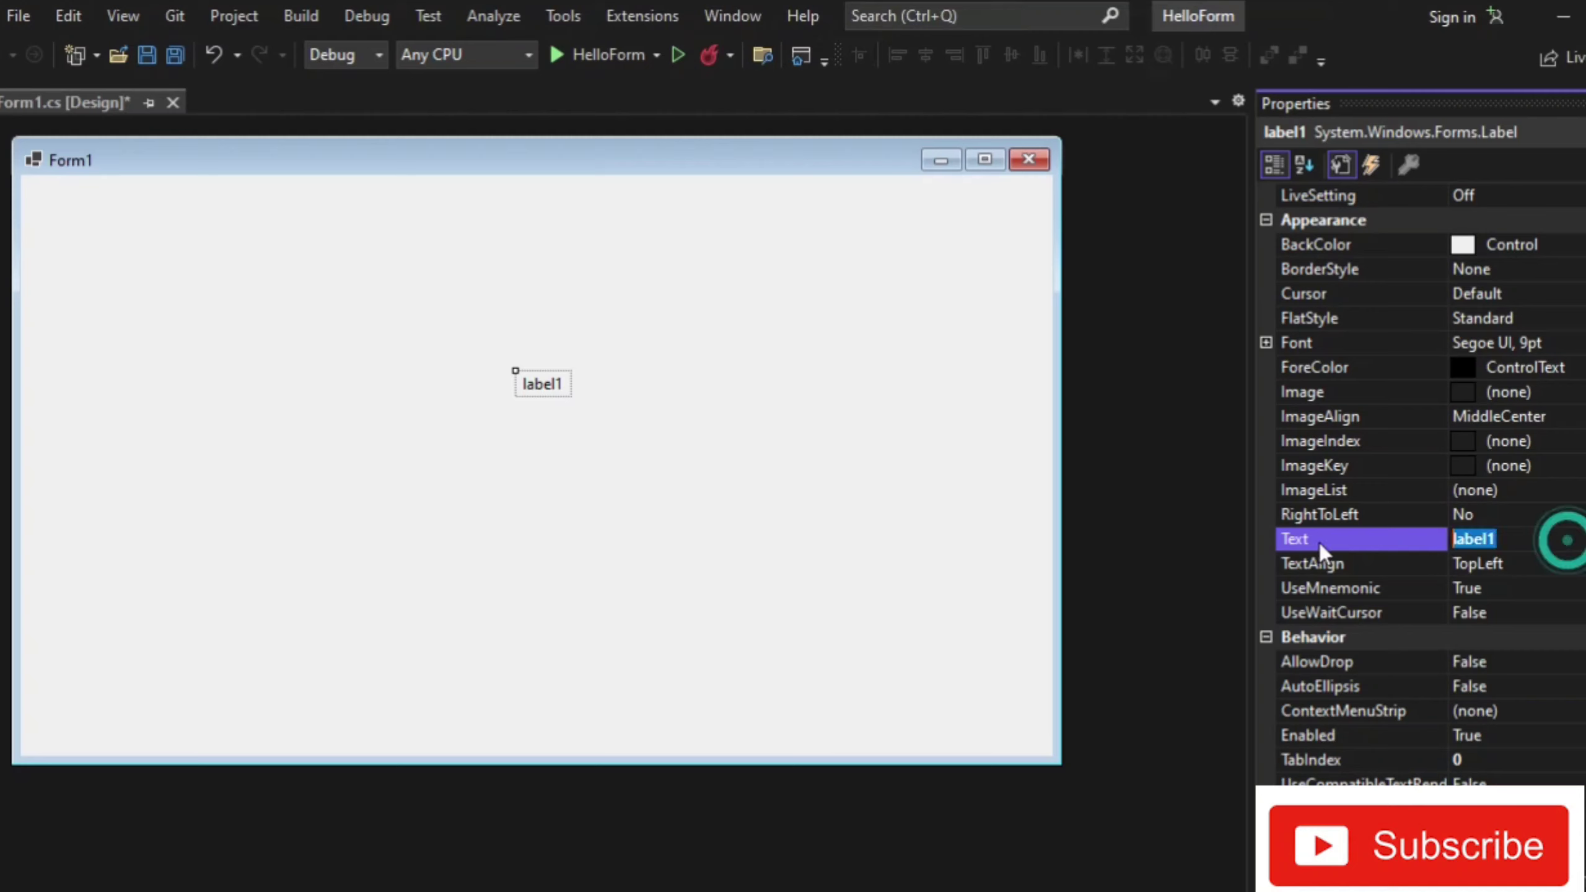
{"action": "key", "text": "BackSpace"}
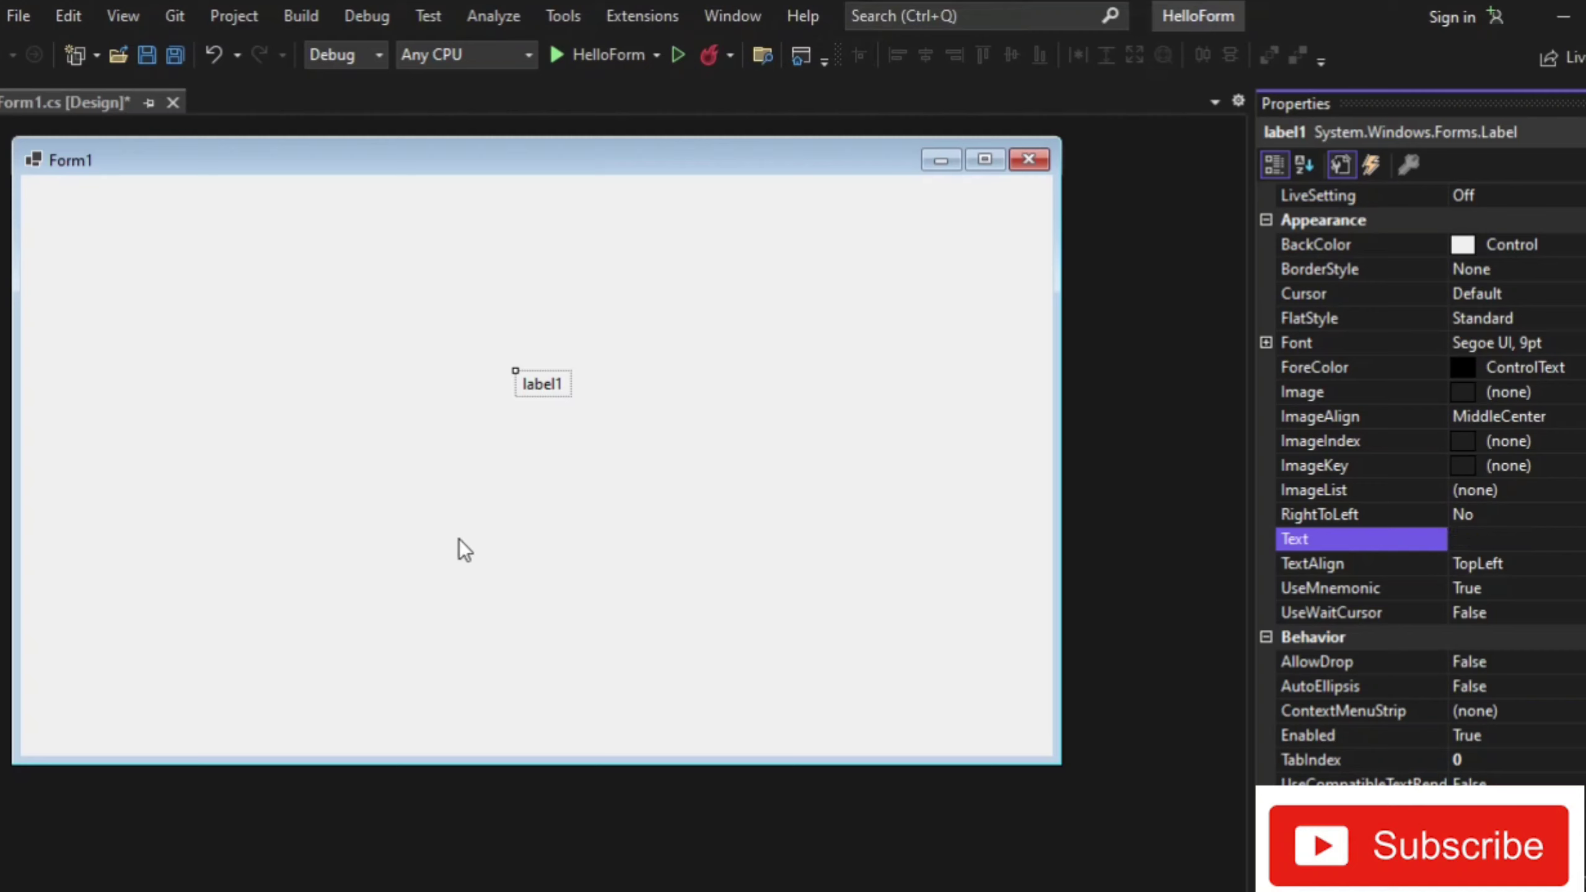
Step: Create the Form1_Load event handler for the form and add the statement label1.Text = "Hello"; to its body
{"action": "double_click", "coordinate": [483, 529]}
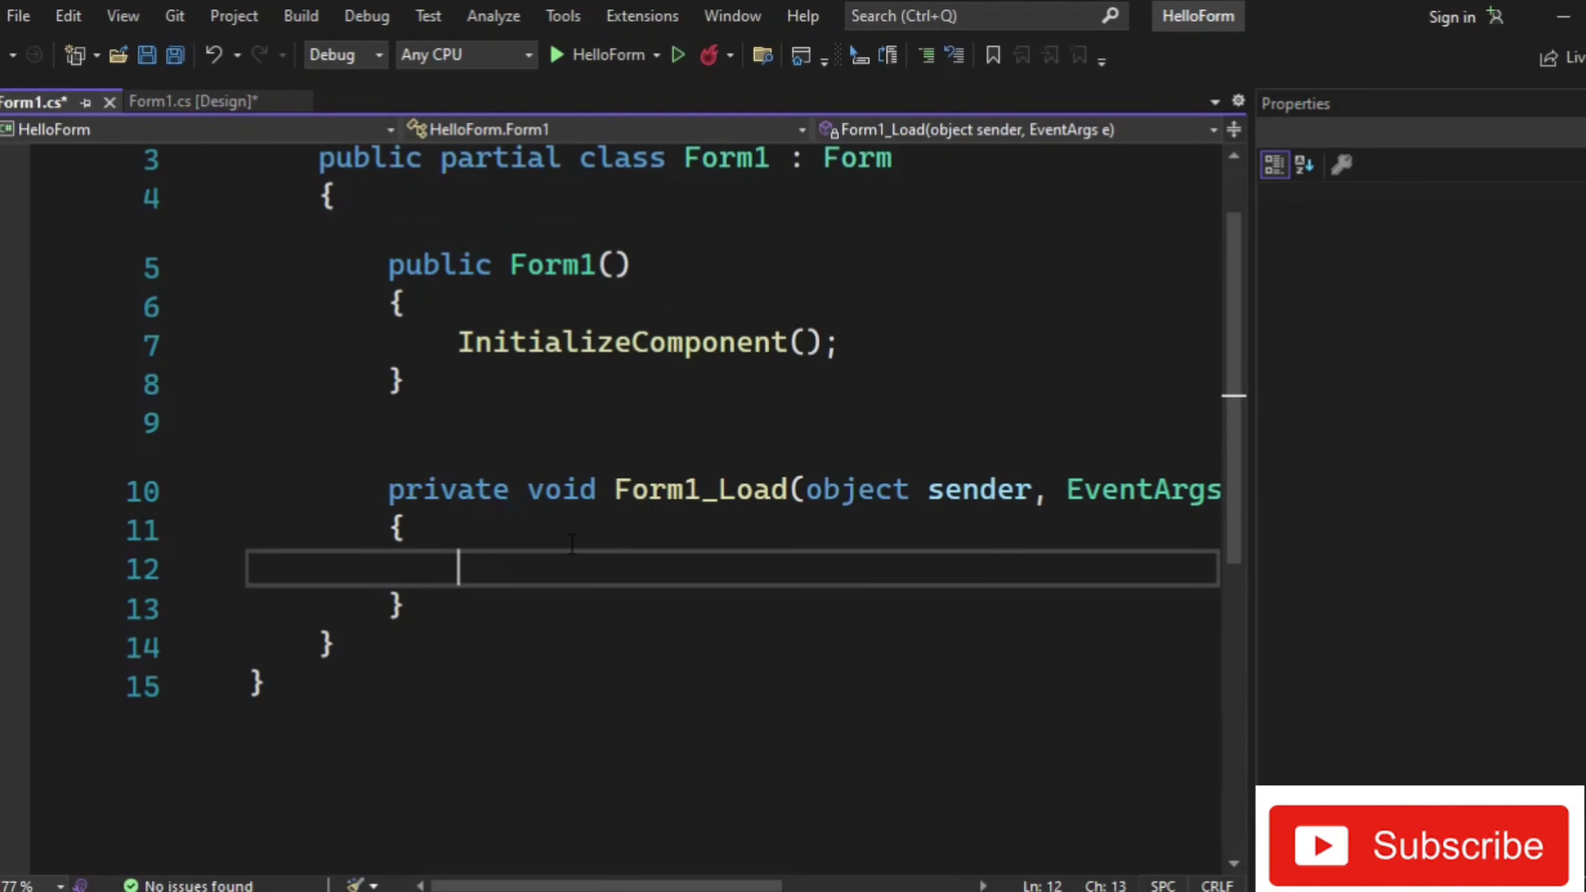
{"action": "type", "text": "label1.te"}
{"action": "key", "text": "Tab"}
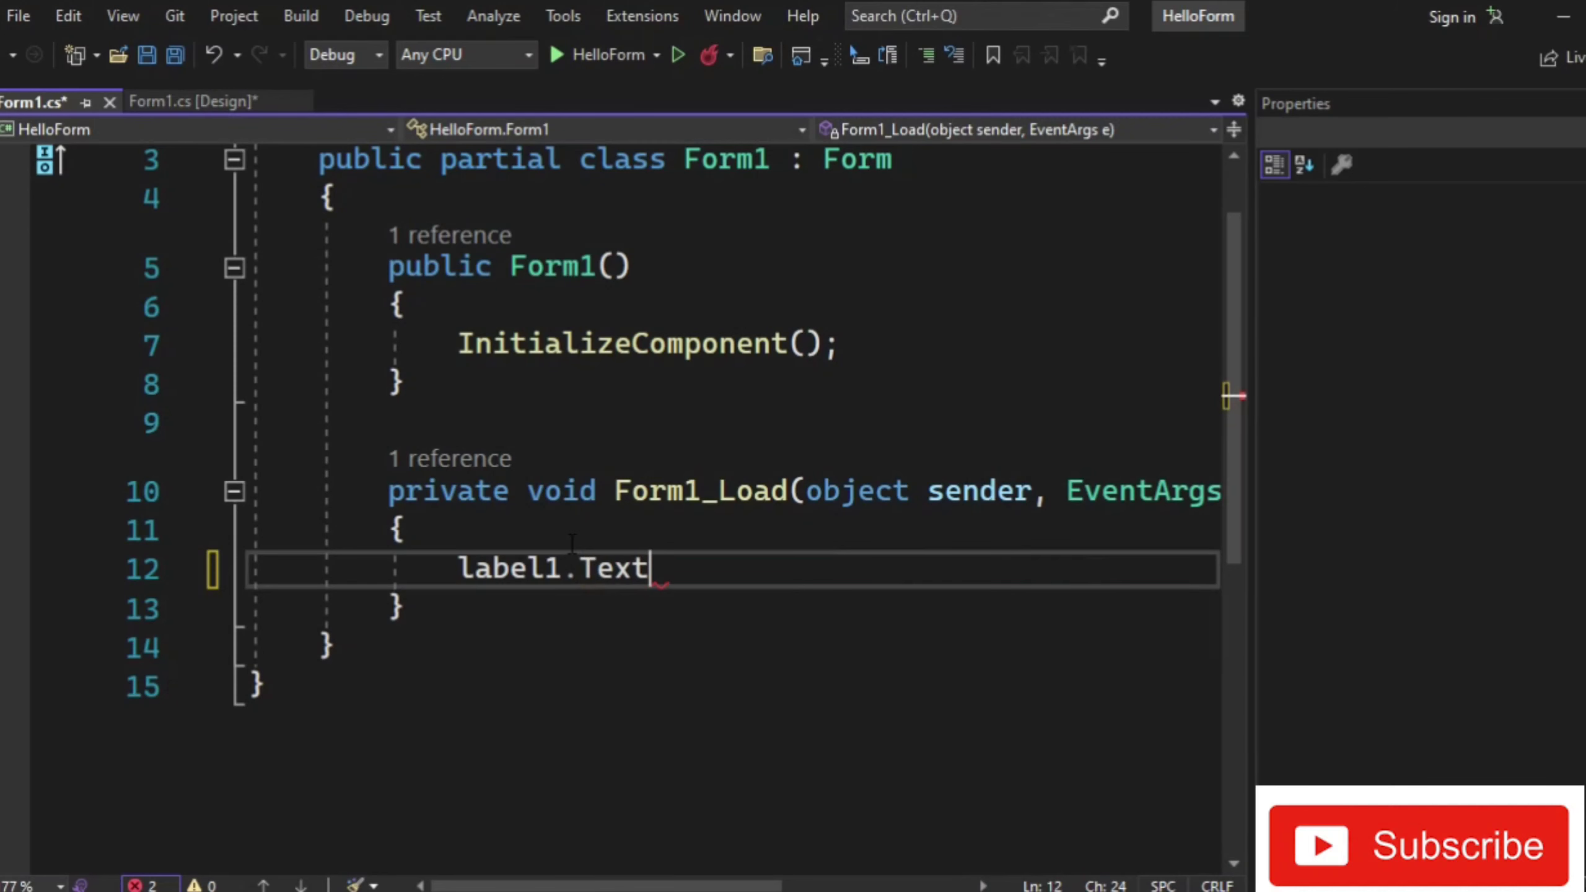
{"action": "type", "text": "=\"Hello"}
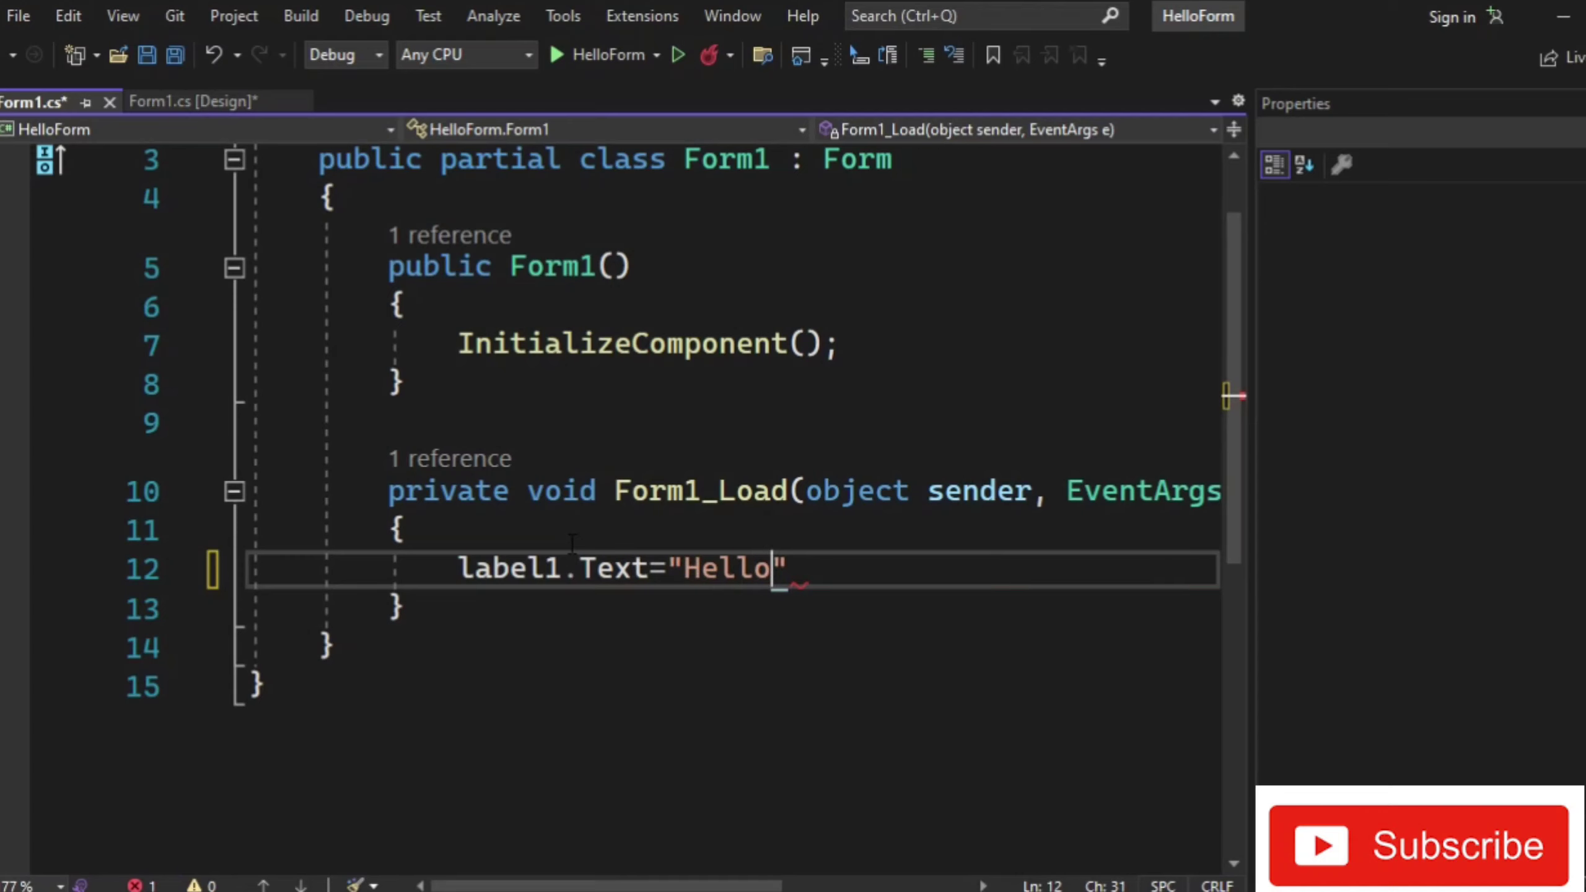
{"action": "left_click", "coordinate": [843, 580]}
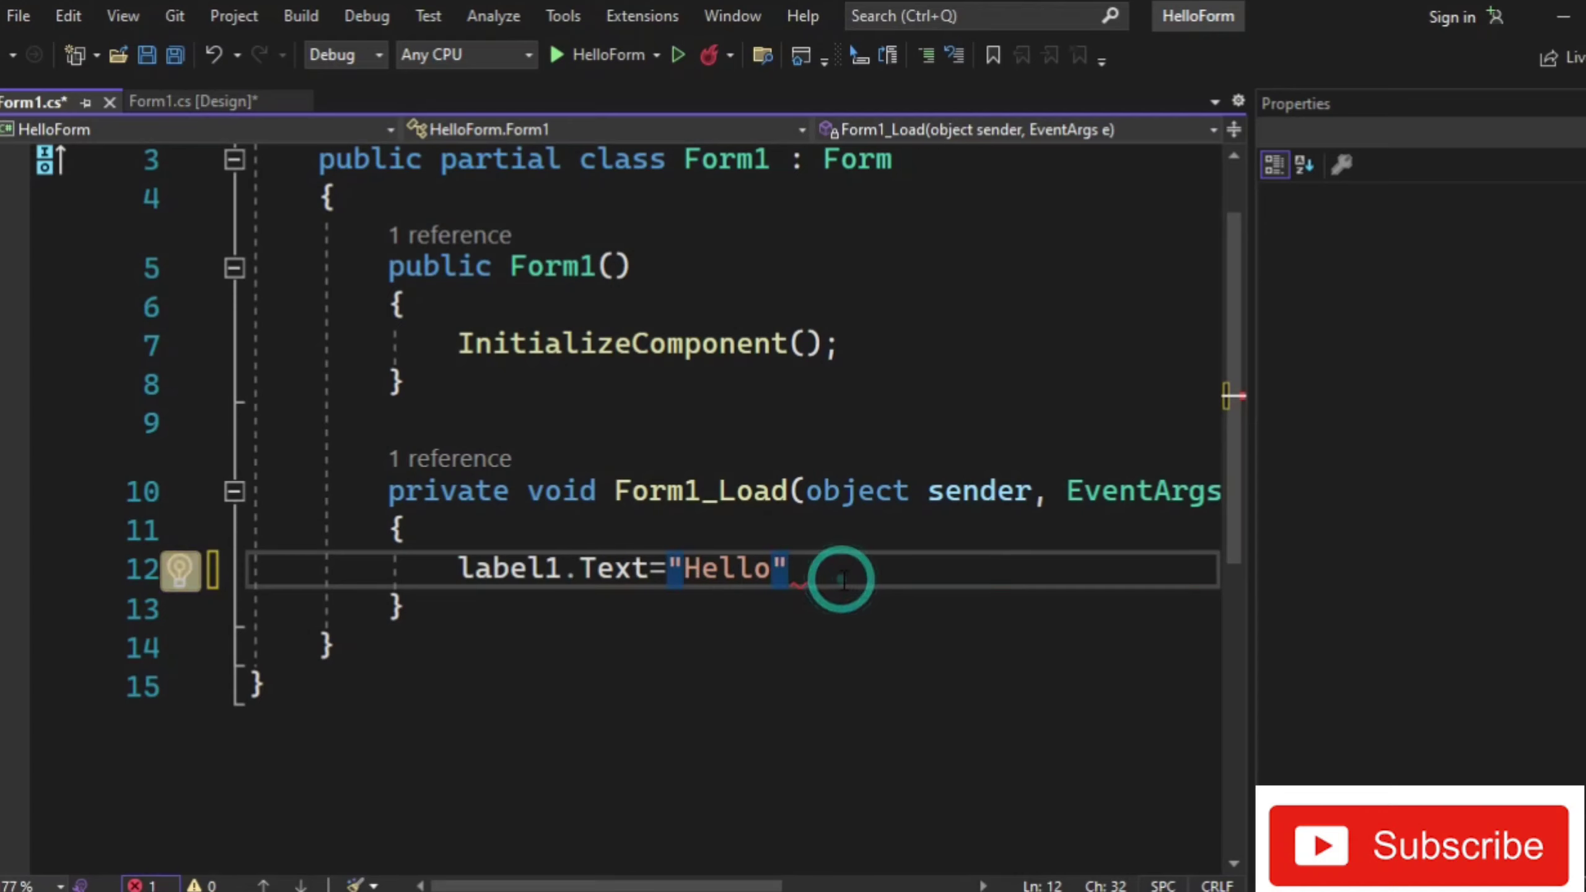
{"action": "type", "text": ";"}
{"action": "left_click", "coordinate": [848, 617]}
{"action": "scroll", "coordinate": [306, 223], "scroll_direction": "up", "scroll_amount": 1}
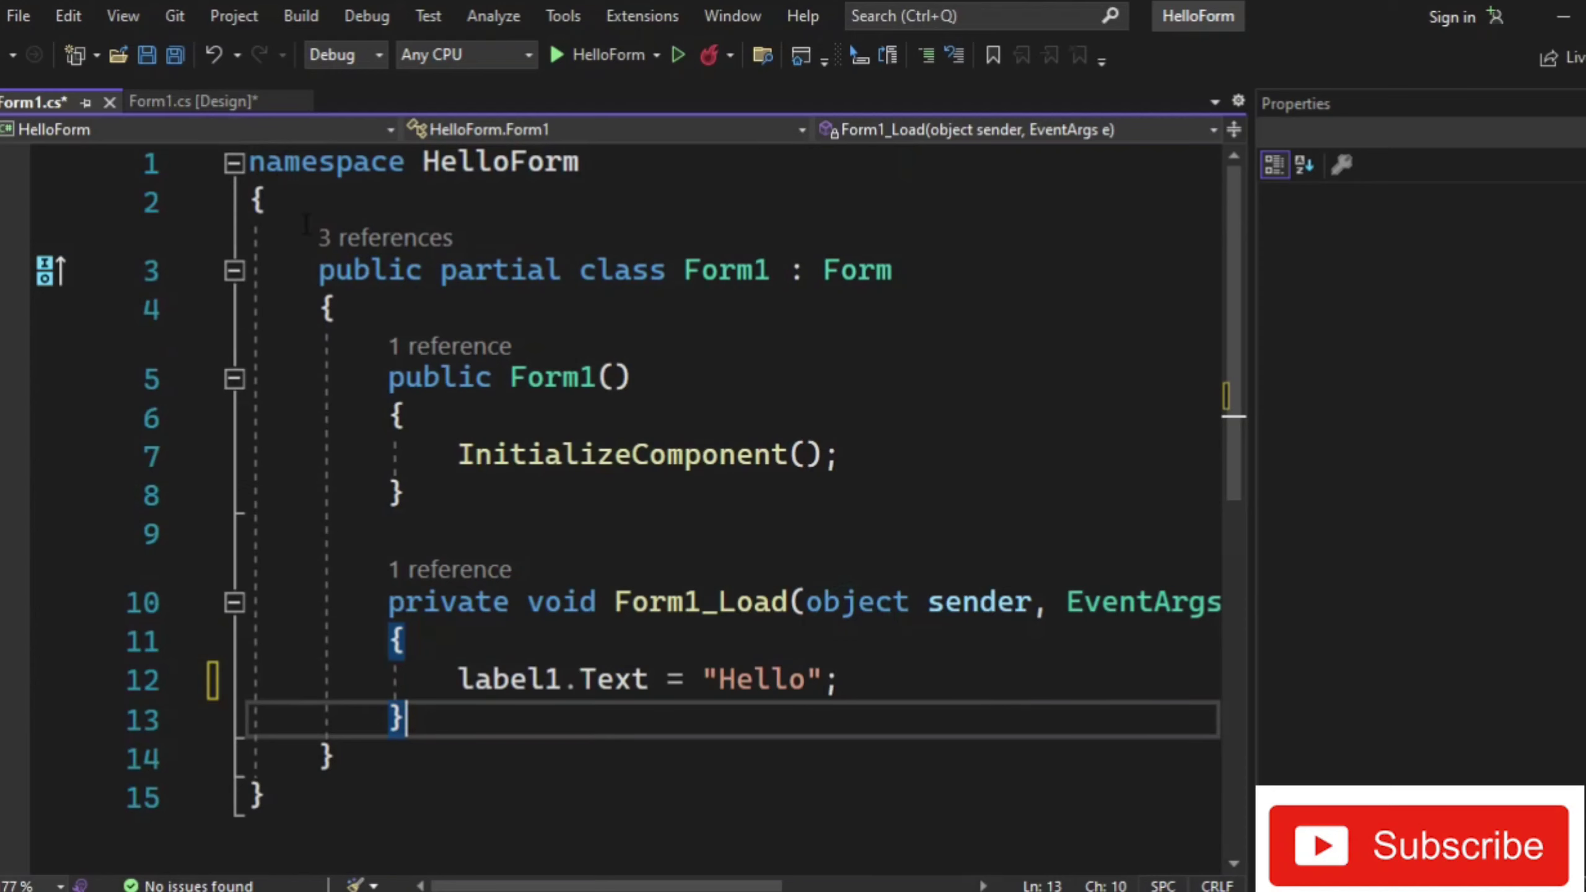
Step: Run the HelloForm project with debugging to check the label on the form, and close the running form window
{"action": "double_click", "coordinate": [427, 168]}
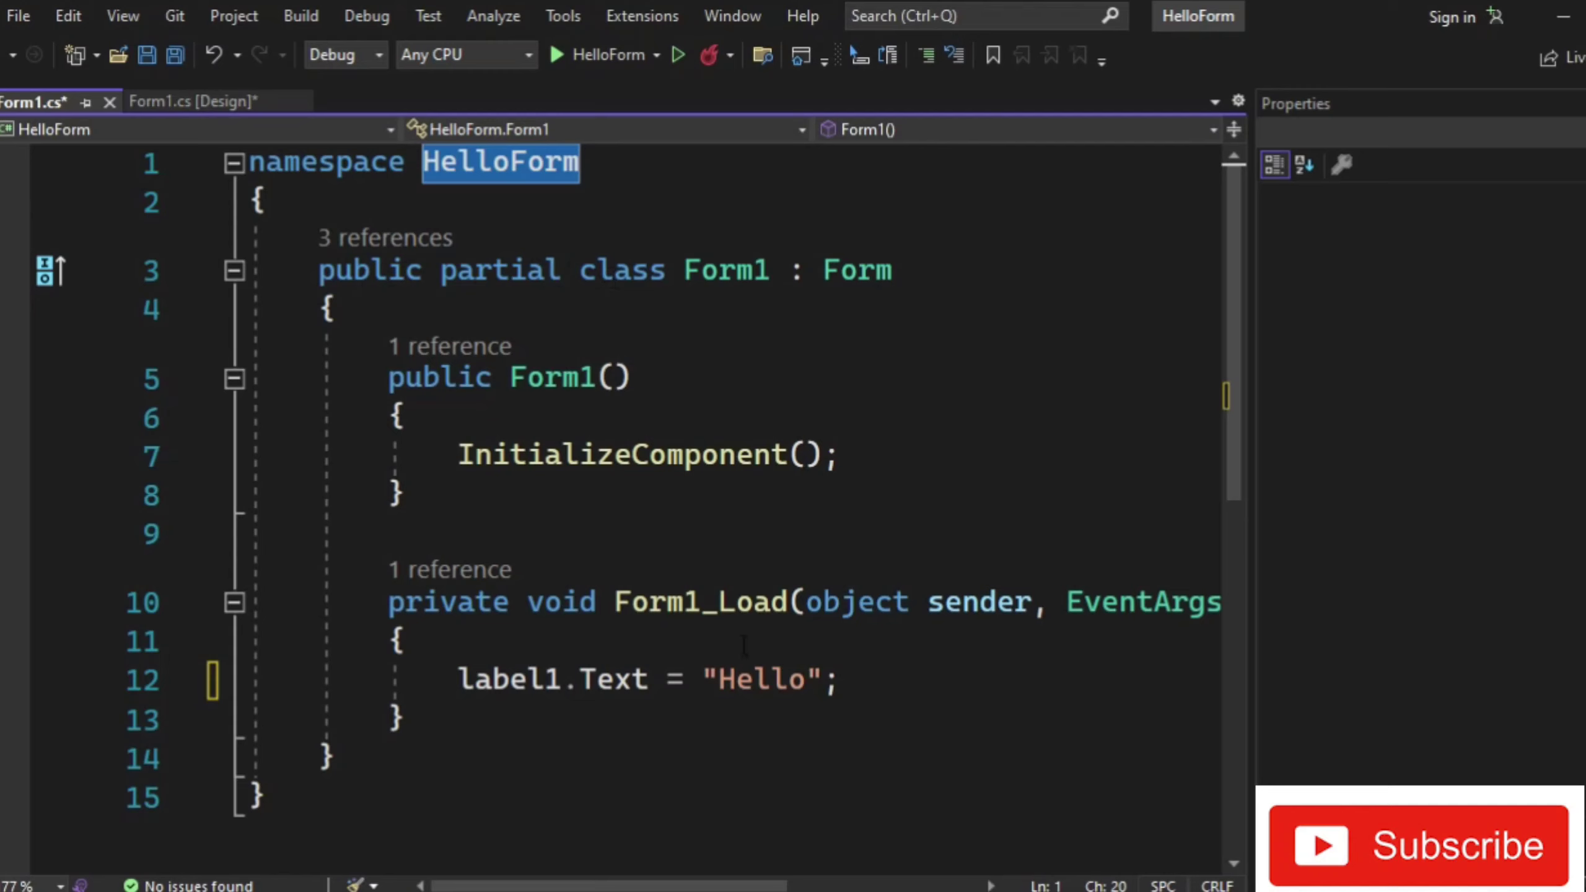
{"action": "left_click", "coordinate": [546, 53]}
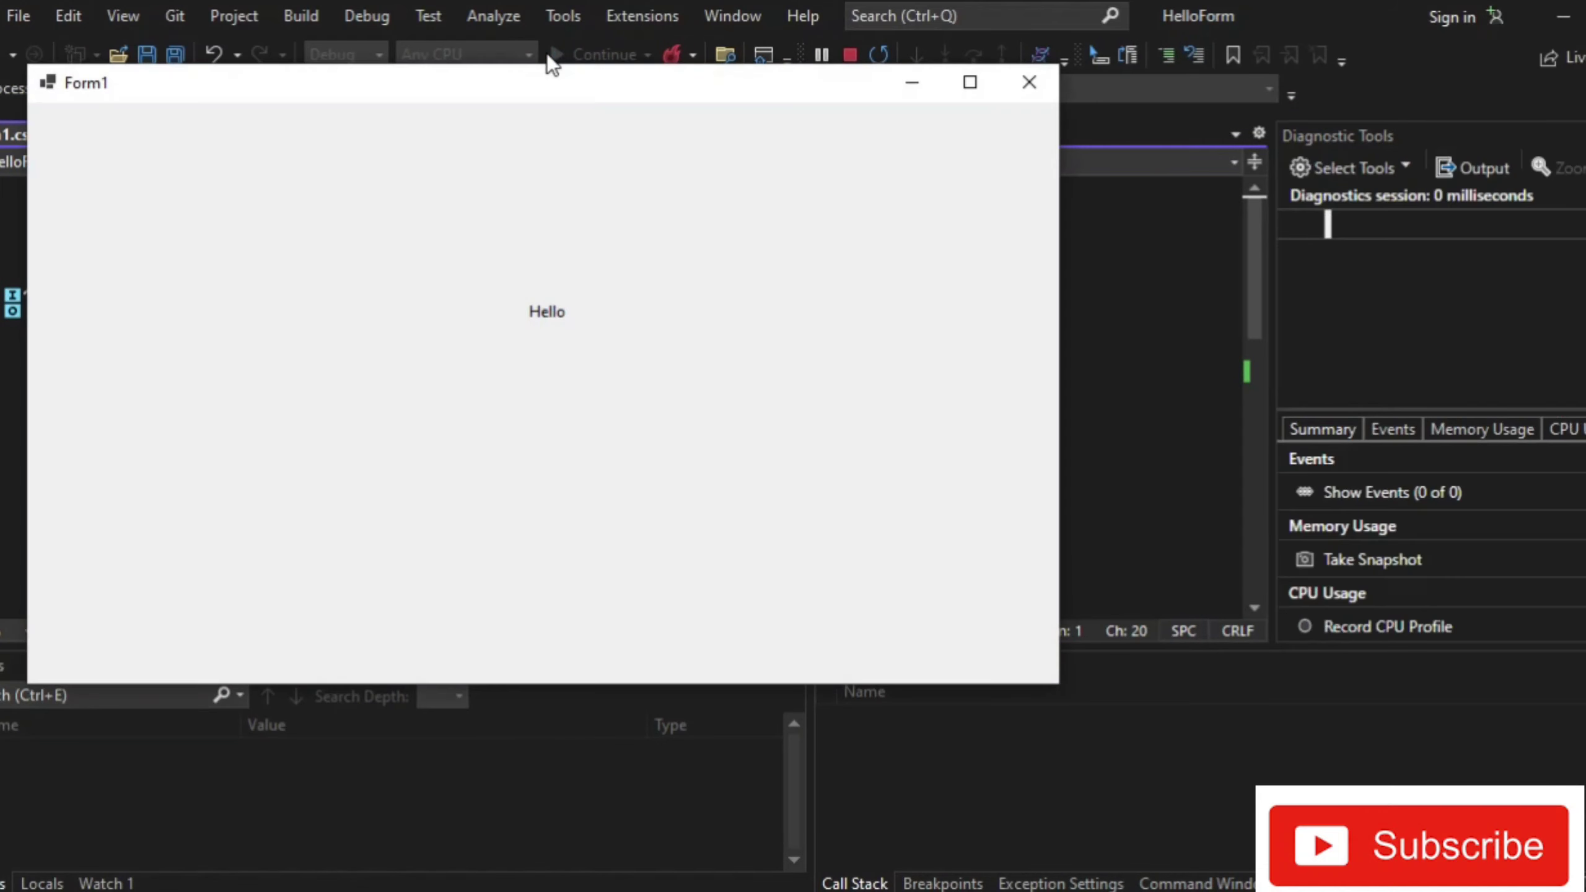
{"action": "left_click", "coordinate": [520, 313]}
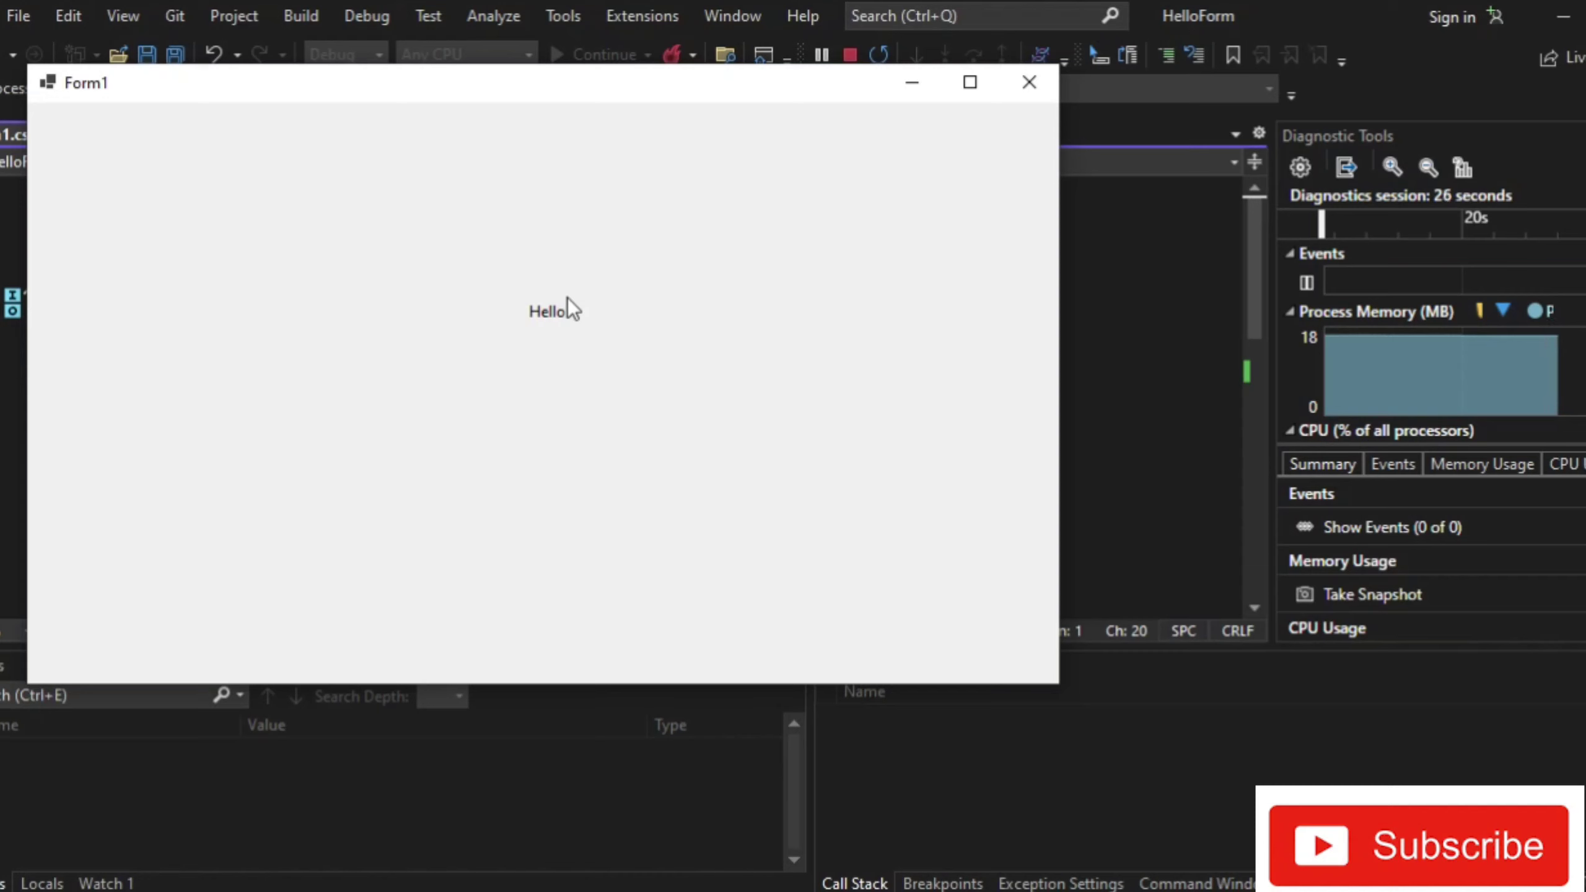
{"action": "left_click", "coordinate": [1029, 81]}
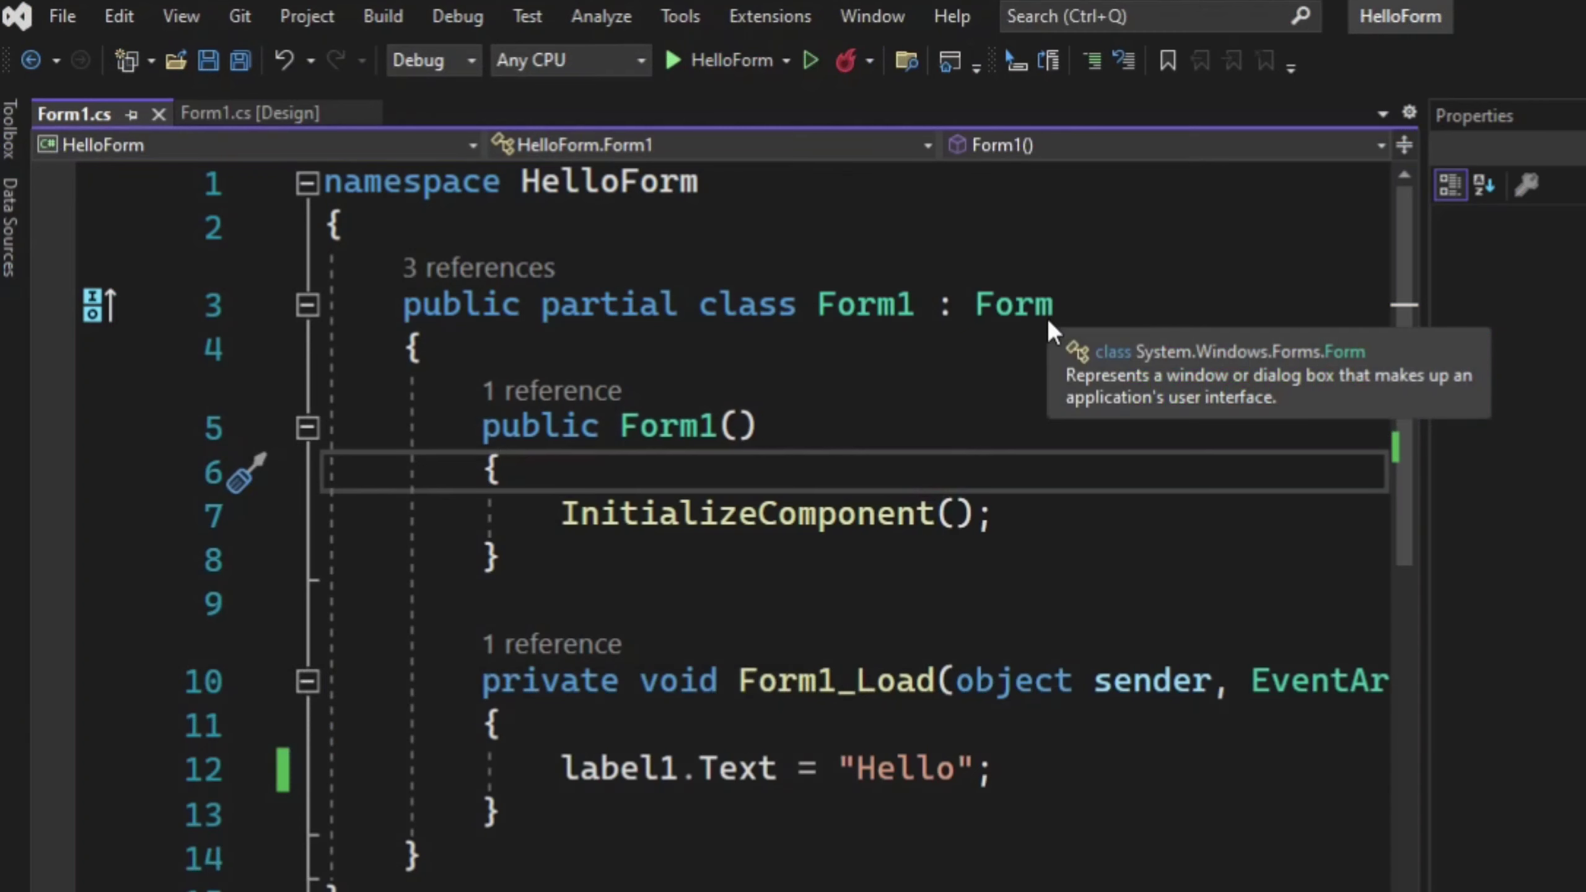